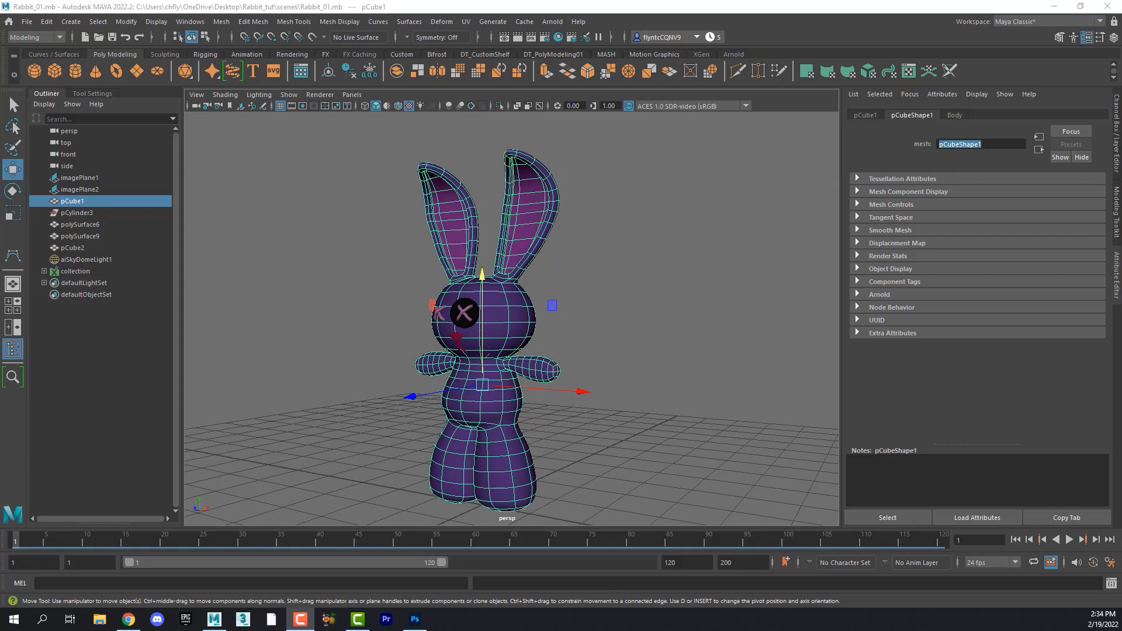
- Zoom in on the rabbit's torso in low-resolution display to examine the belly texture
alt+drag(475, 409, 474, 365)
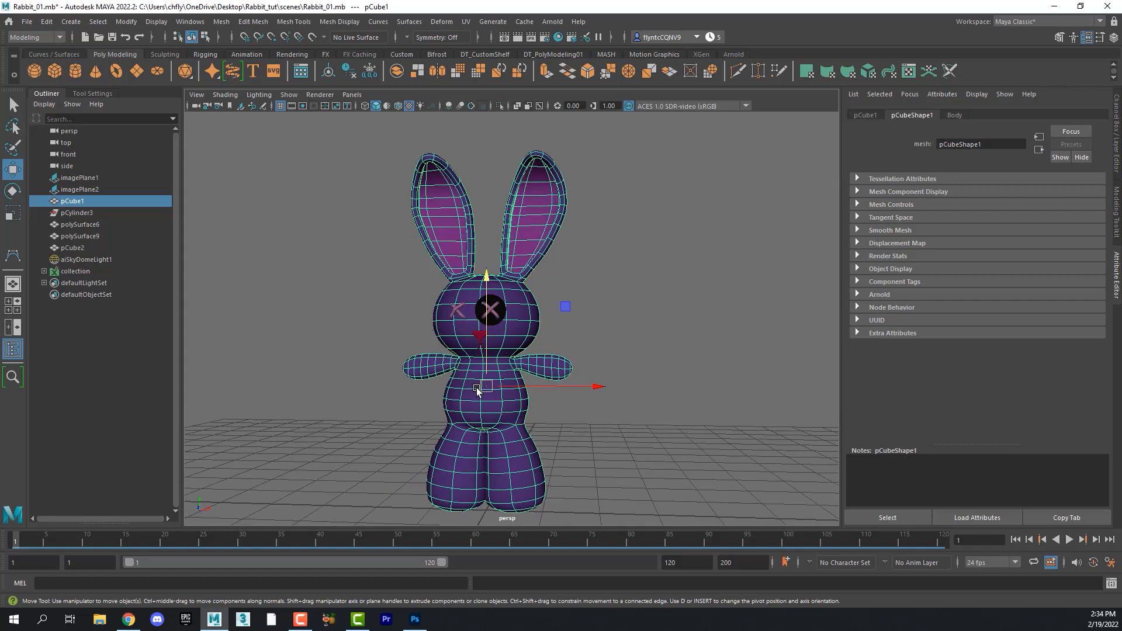
scroll(485, 403, down, 1)
scroll(485, 403, up, 3)
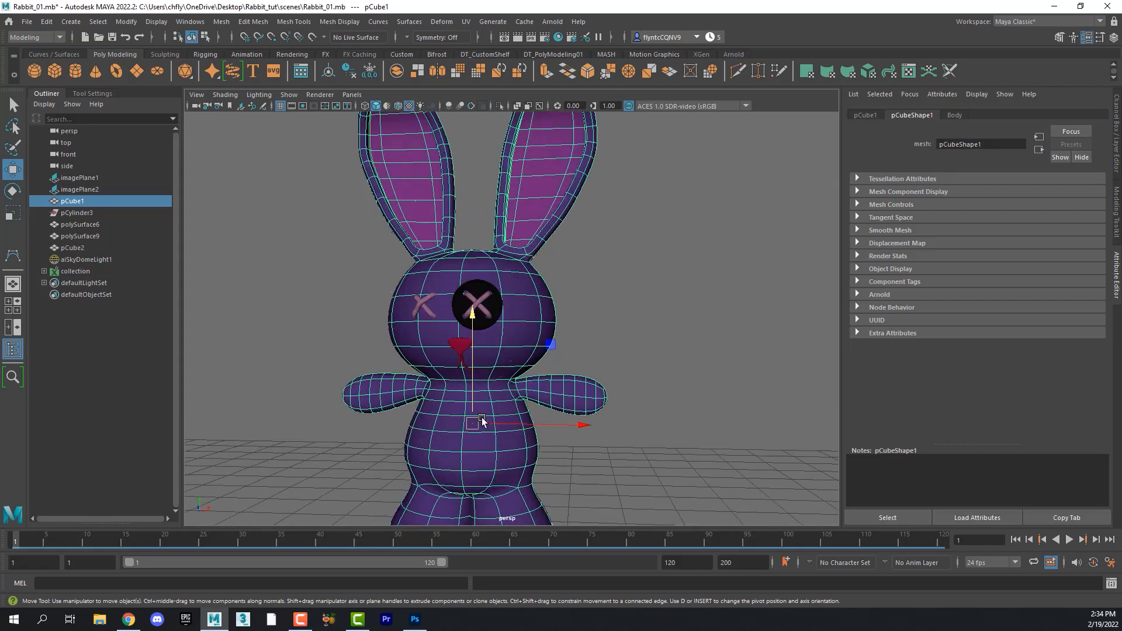
alt+middle_drag(482, 417, 490, 349)
scroll(485, 351, up, 2)
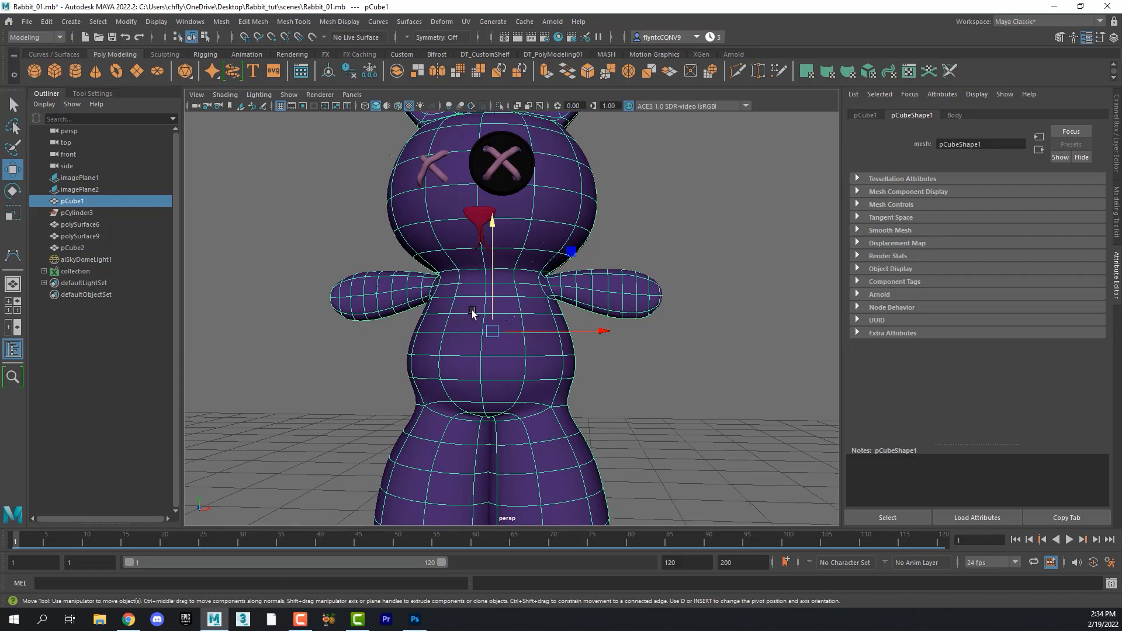
key(1)
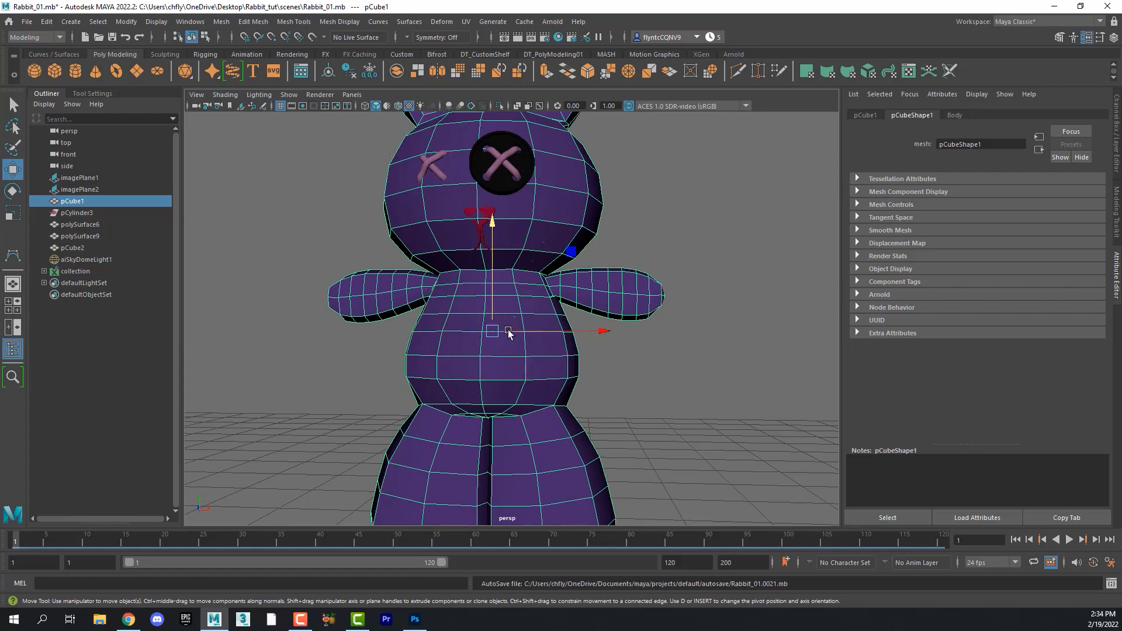
- In Photoshop, show the UV wireframe layers and paint a pink patch down the middle of the belly UV shell
click(415, 619)
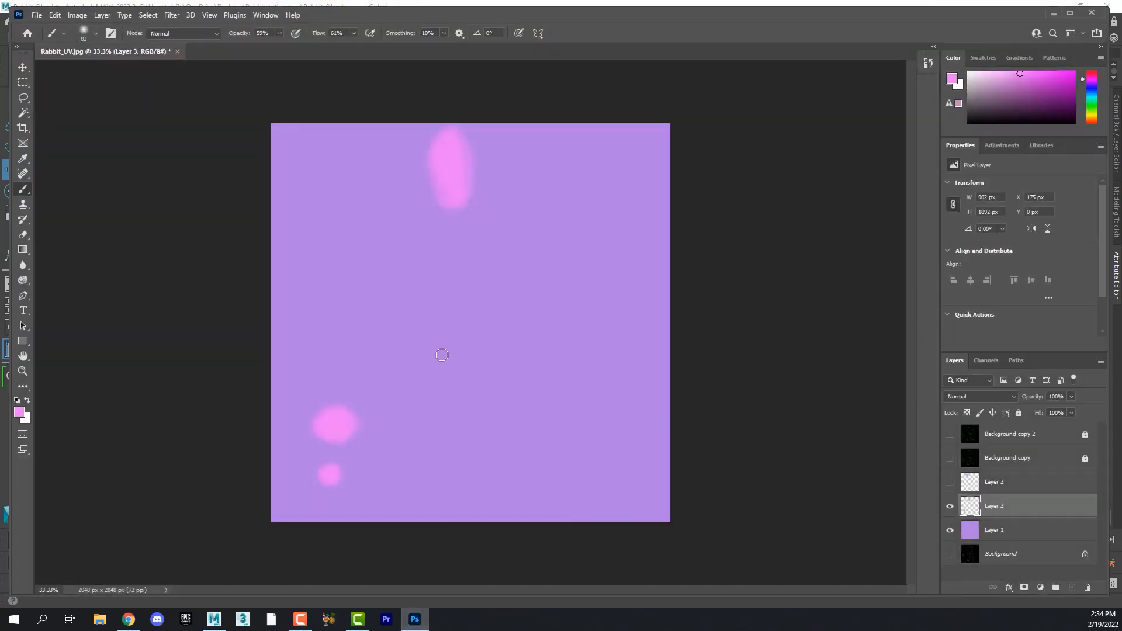
click(950, 434)
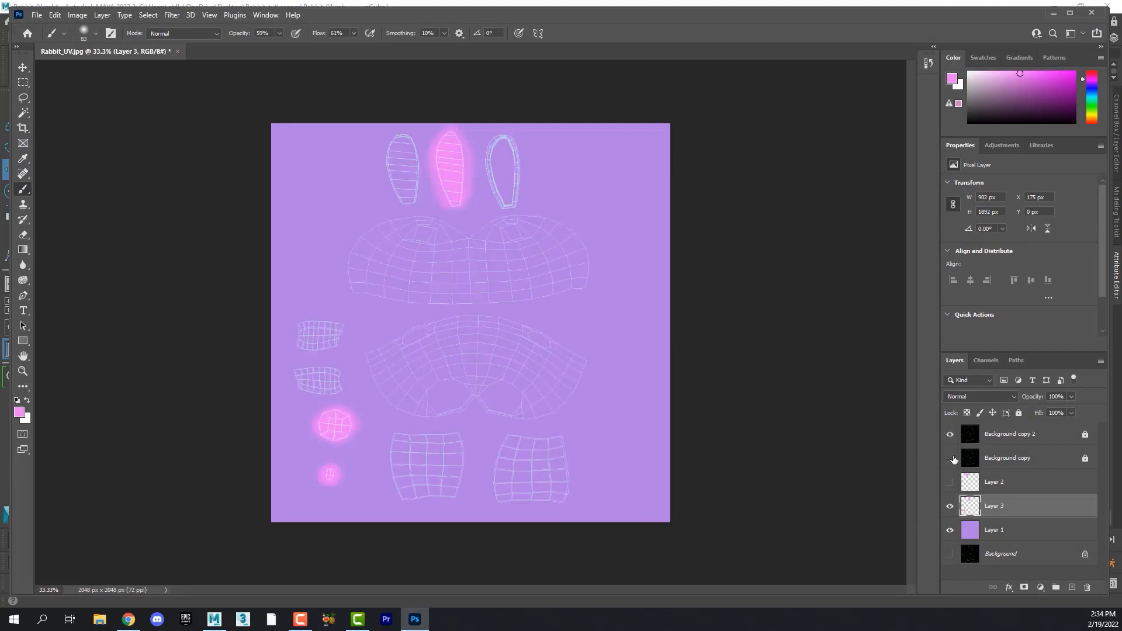
click(950, 459)
alt+scroll(472, 276, up, 3)
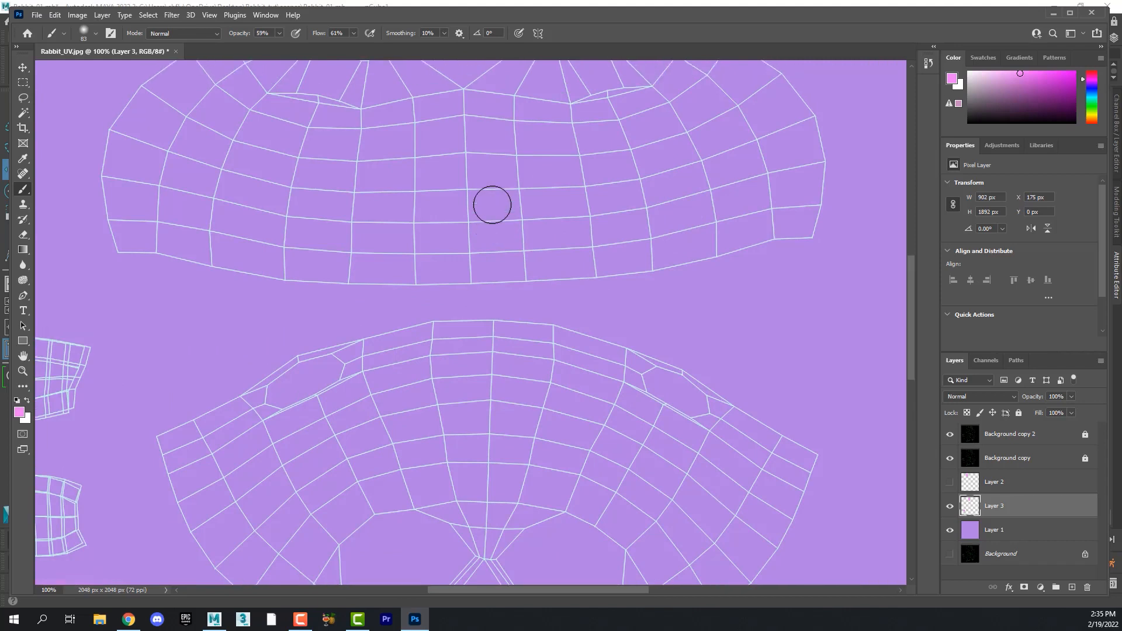
scroll(492, 205, down, 5)
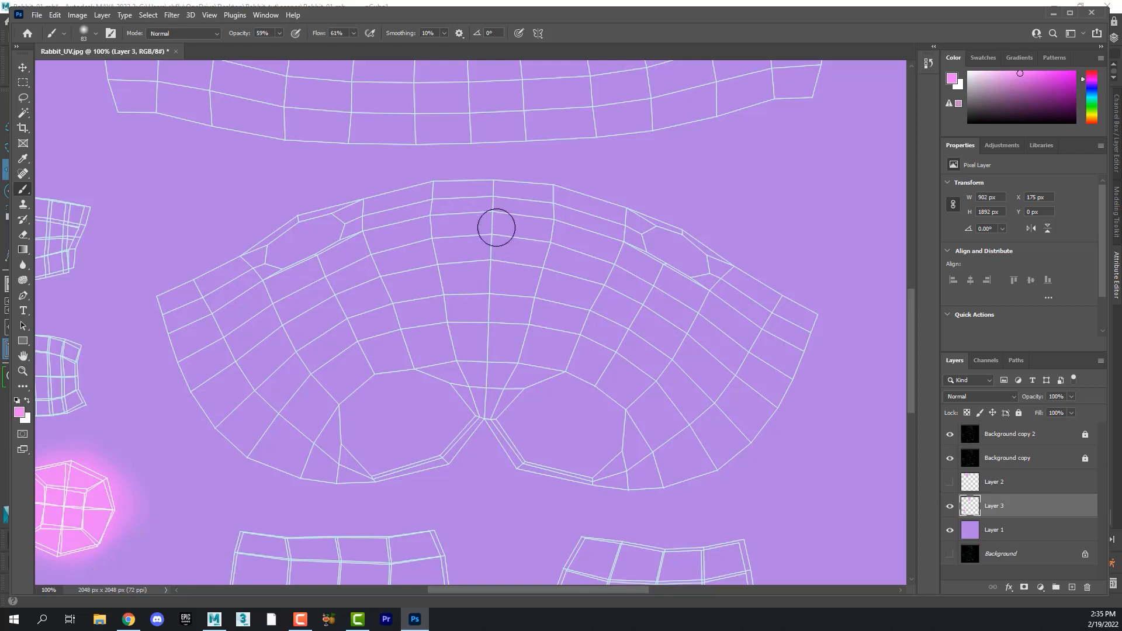
mouse_move(464, 208)
mouse_down()
mouse_move(463, 246)
mouse_move(454, 220)
mouse_move(466, 320)
mouse_move(493, 301)
mouse_move(494, 333)
mouse_move(521, 244)
mouse_move(509, 351)
mouse_move(487, 291)
mouse_move(461, 283)
mouse_move(486, 365)
mouse_move(495, 195)
mouse_move(519, 193)
mouse_move(471, 220)
mouse_move(483, 319)
mouse_up()
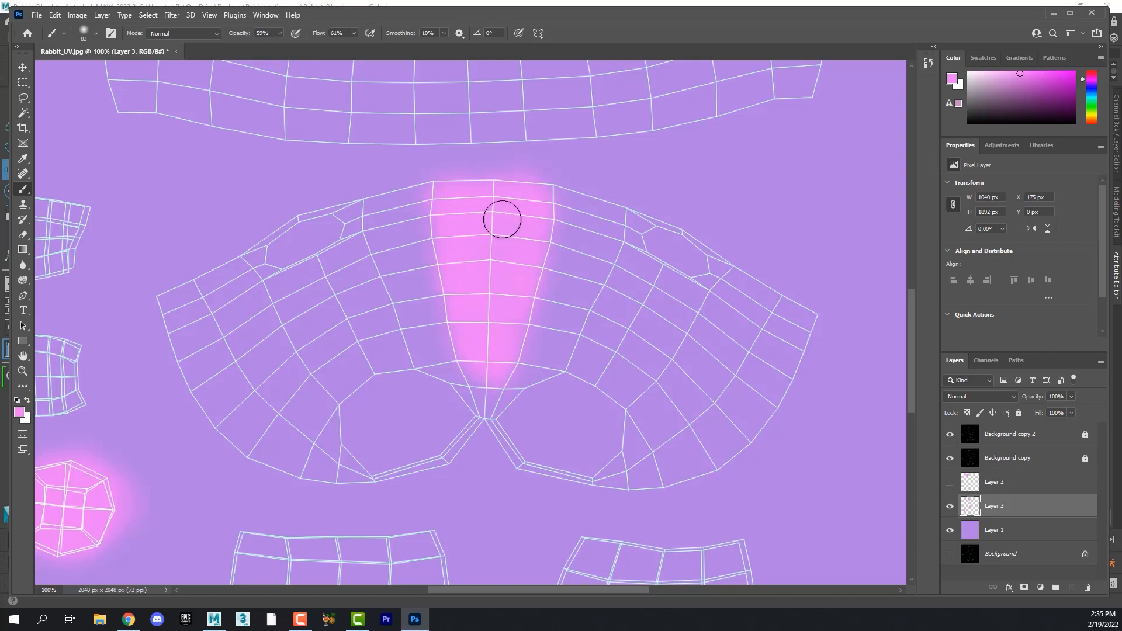
- Paint a pink stroke extending the patch above the top edge of the belly shell
scroll(503, 216, up, 5)
scroll(504, 215, up, 2)
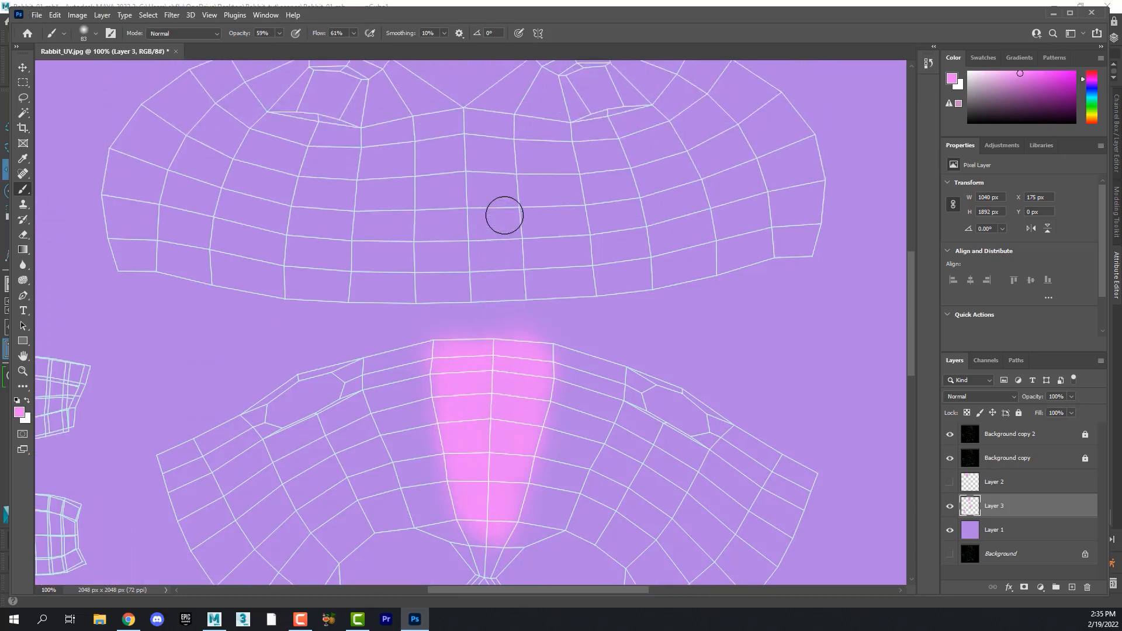
mouse_move(496, 328)
mouse_down()
mouse_move(444, 316)
mouse_move(513, 320)
mouse_move(409, 321)
mouse_move(484, 348)
mouse_move(507, 319)
mouse_move(431, 318)
mouse_up()
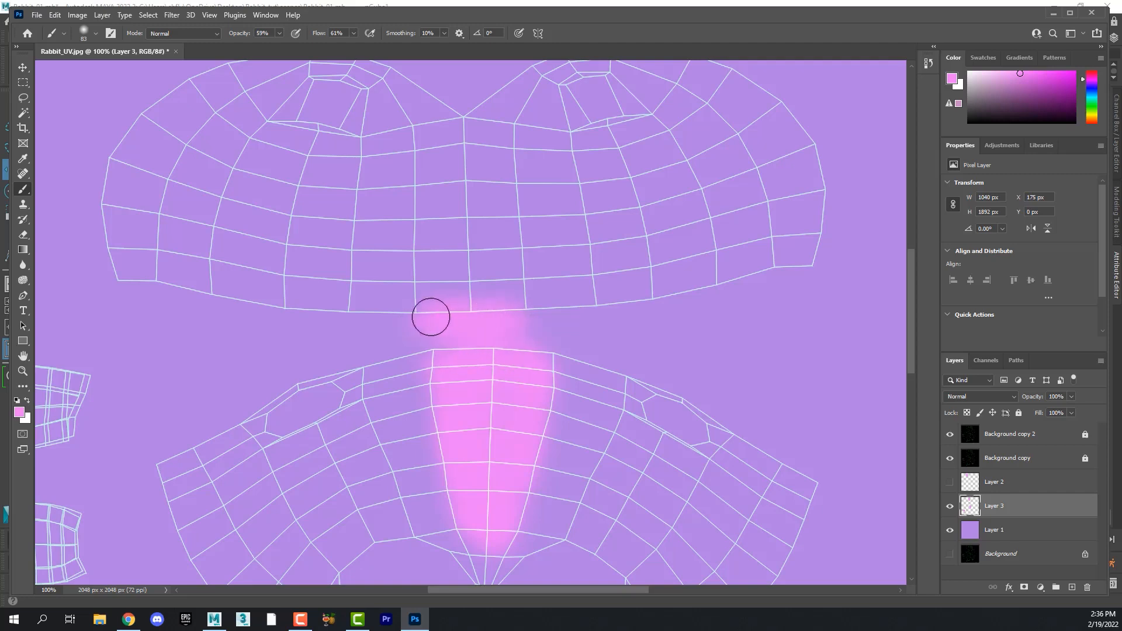
- Hide the wireframe layers and export the texture as JPG, overwriting Rabbit_albedo_01 in the sourceimages folder
click(950, 435)
click(950, 458)
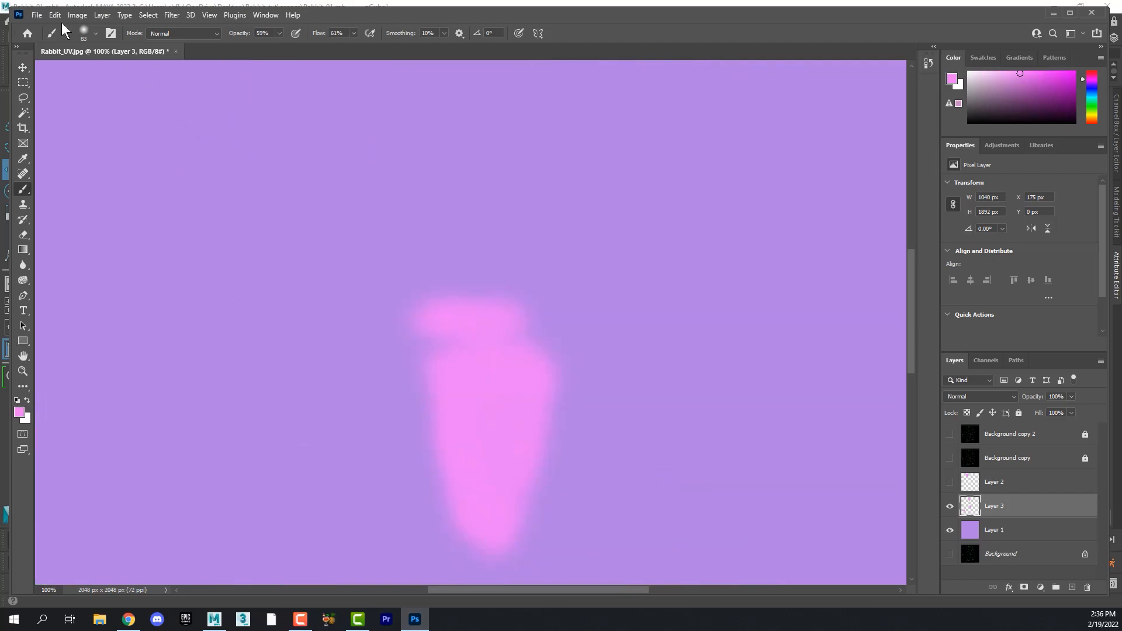
click(36, 15)
mouse_move(99, 196)
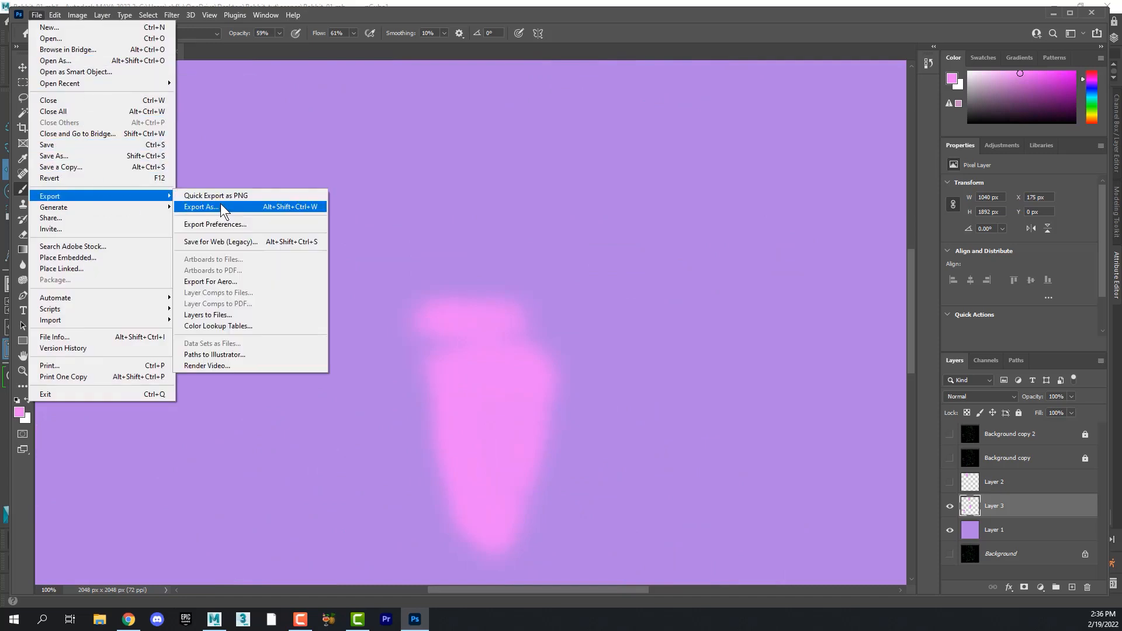
click(227, 208)
click(814, 550)
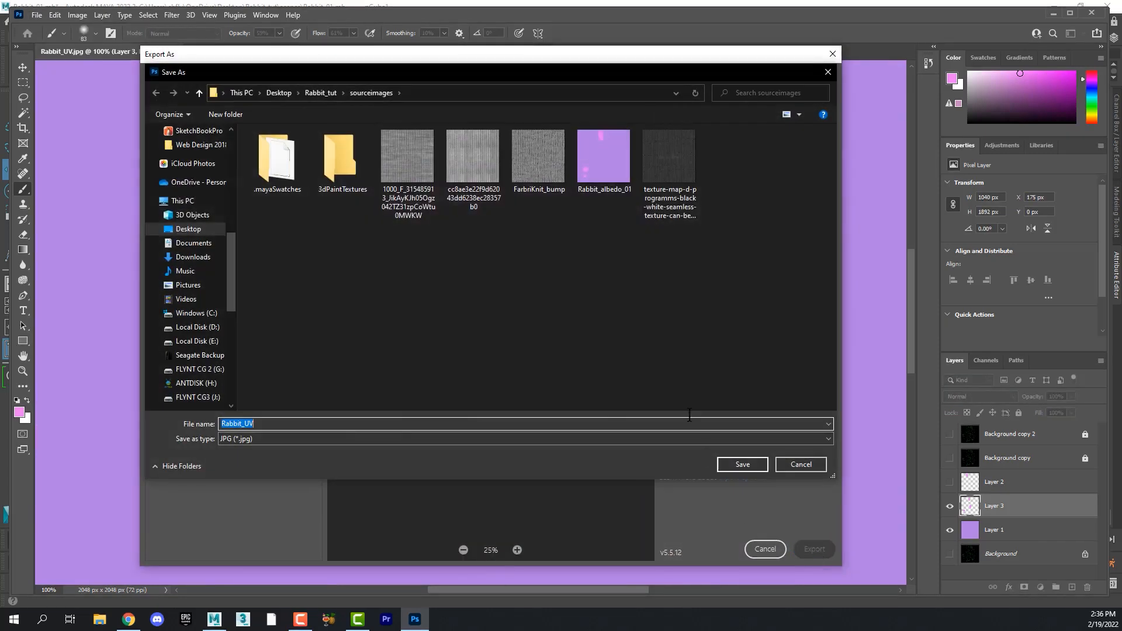
click(602, 156)
click(735, 393)
click(588, 308)
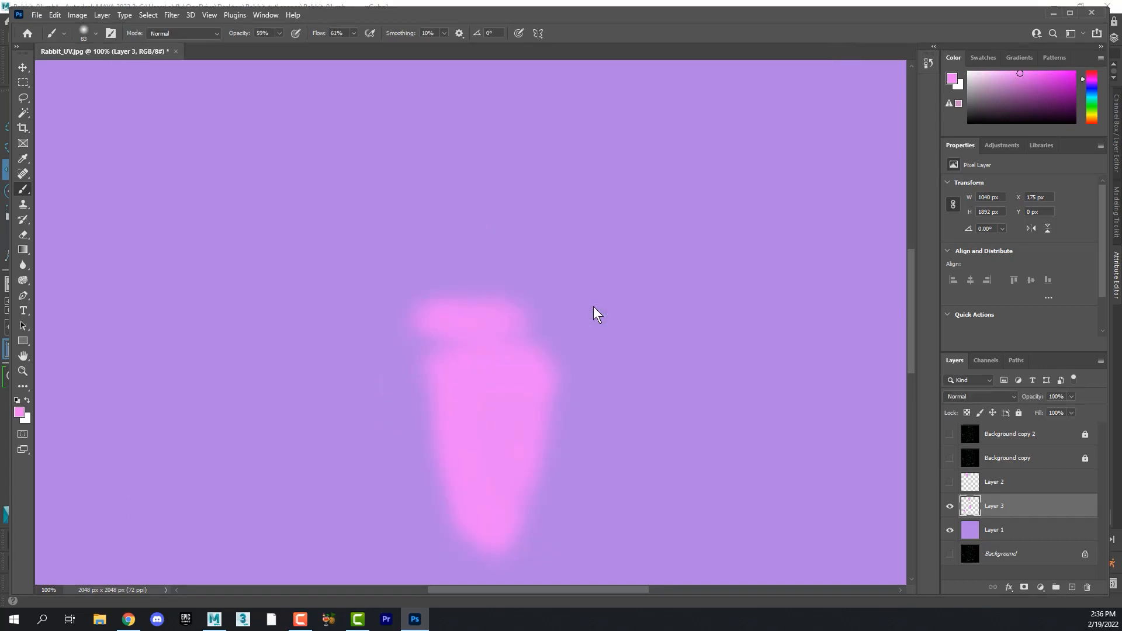
- Back in Maya, reload the body material's file texture and review the updated belly on the model
click(223, 624)
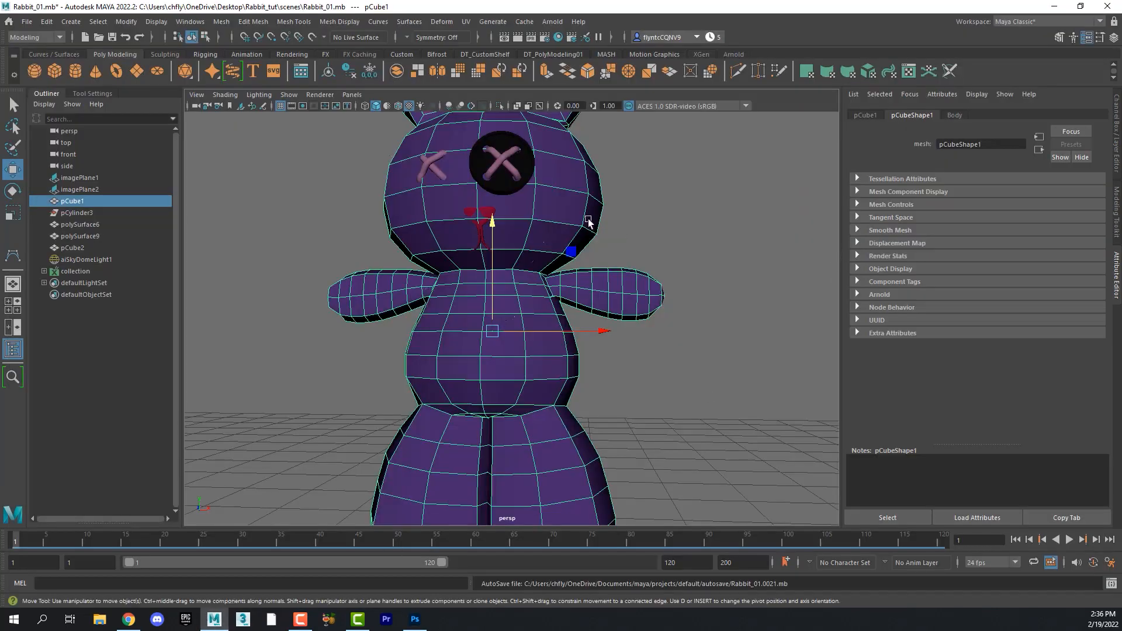
click(954, 115)
click(1086, 264)
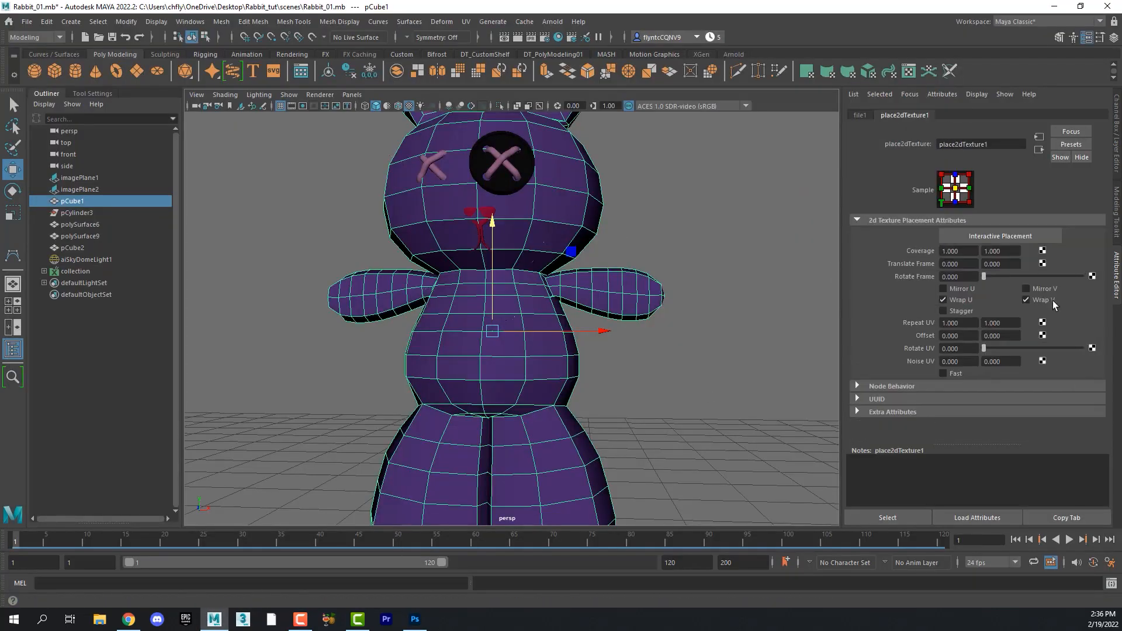
click(857, 114)
click(964, 292)
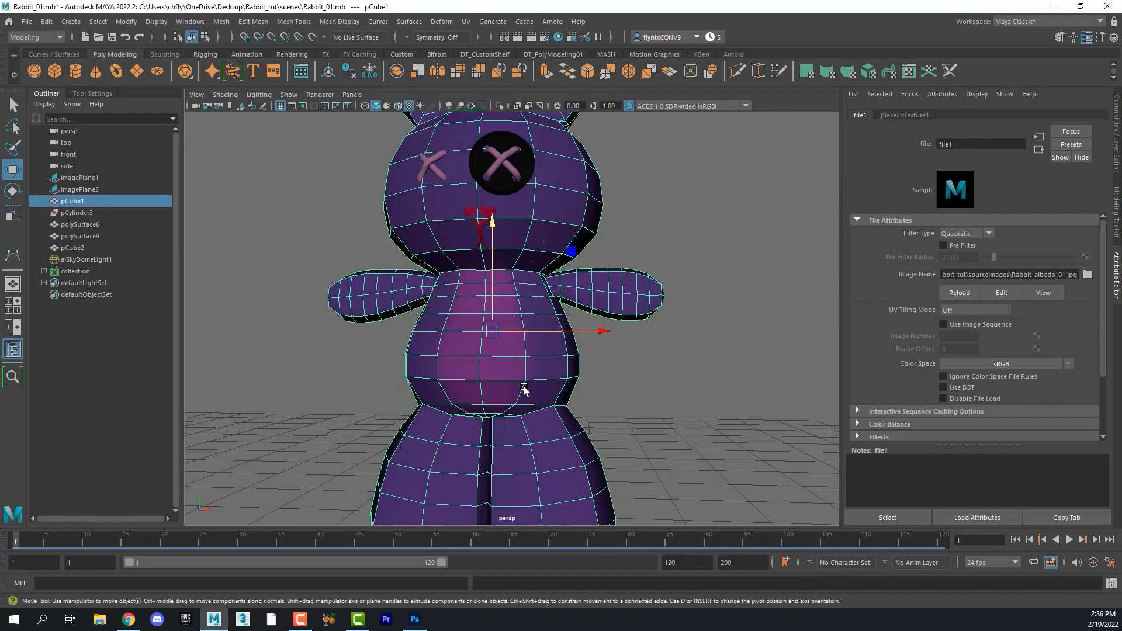
alt+drag(524, 393, 573, 351)
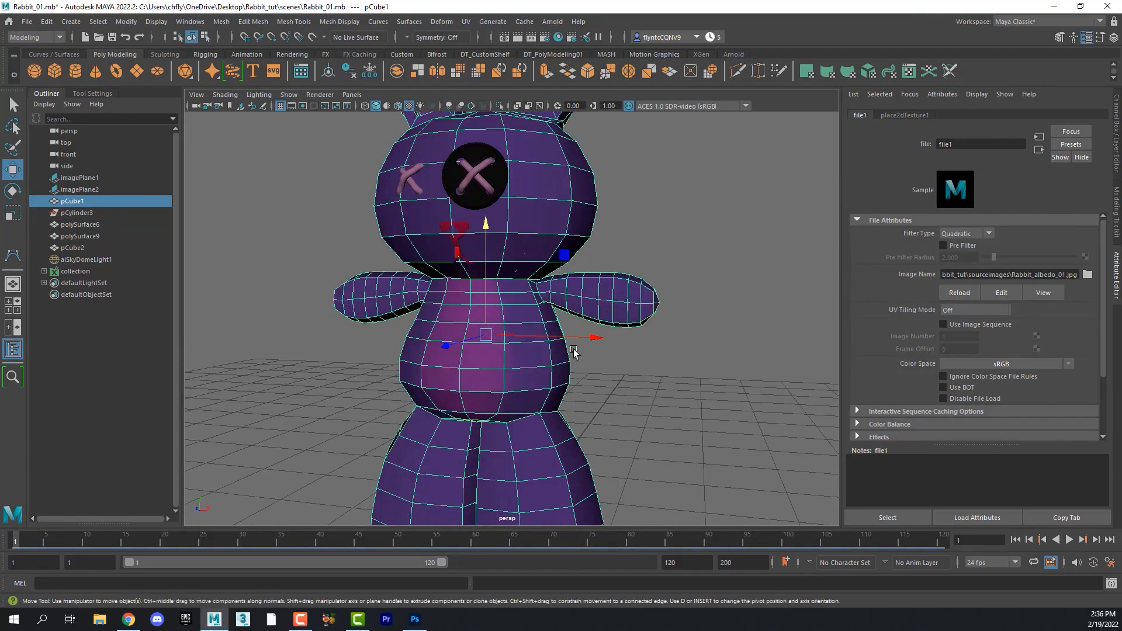
key(3)
key(1)
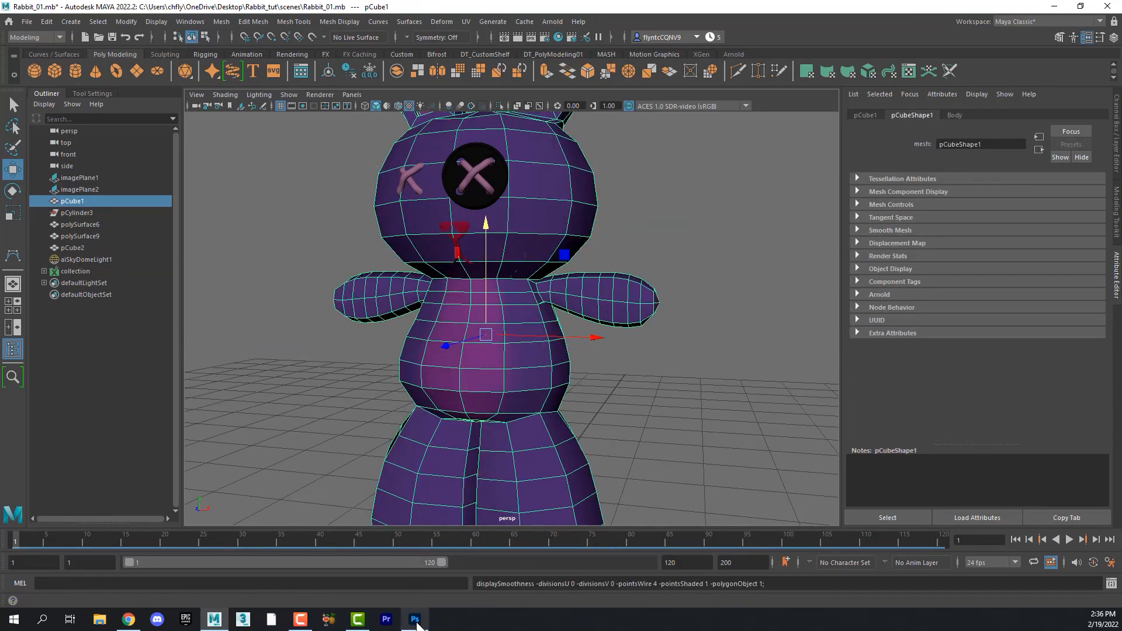
- Re-show the wireframe layers, save the document as Rabbit_UV Photoshop file in Rabbit_tut's sourceimages folder, and close Photoshop
click(417, 623)
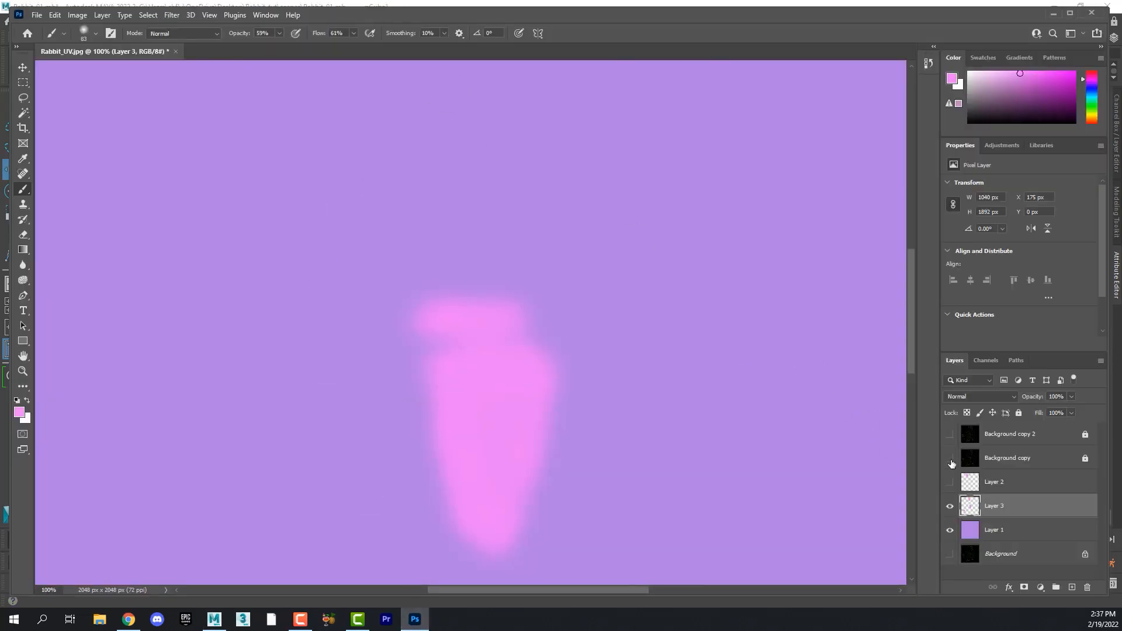
click(949, 459)
click(950, 435)
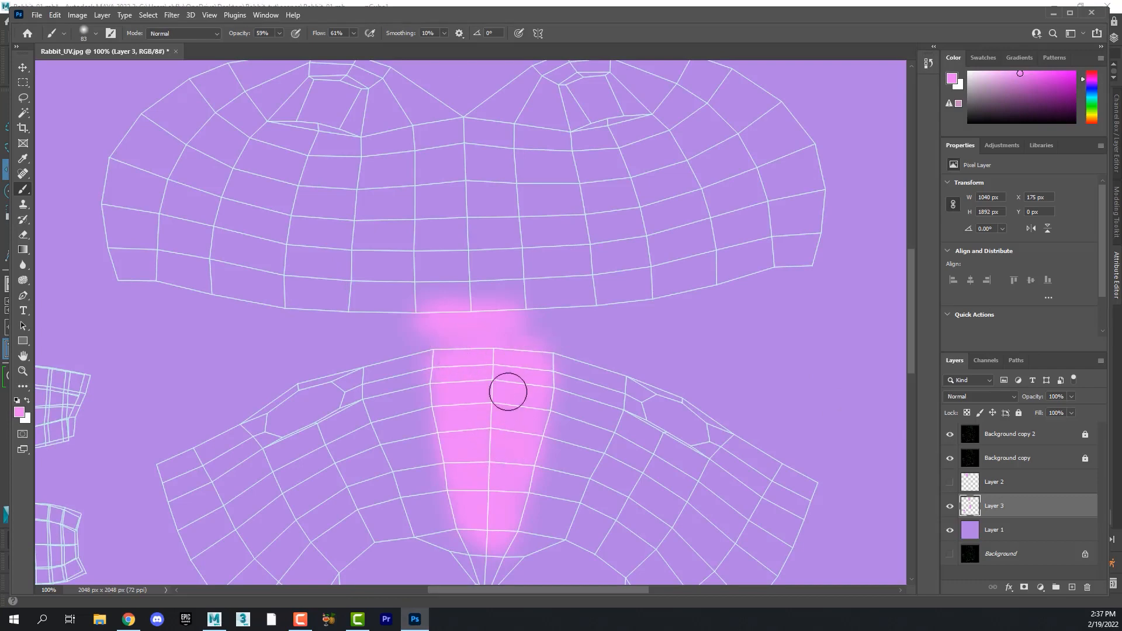
click(36, 16)
click(91, 155)
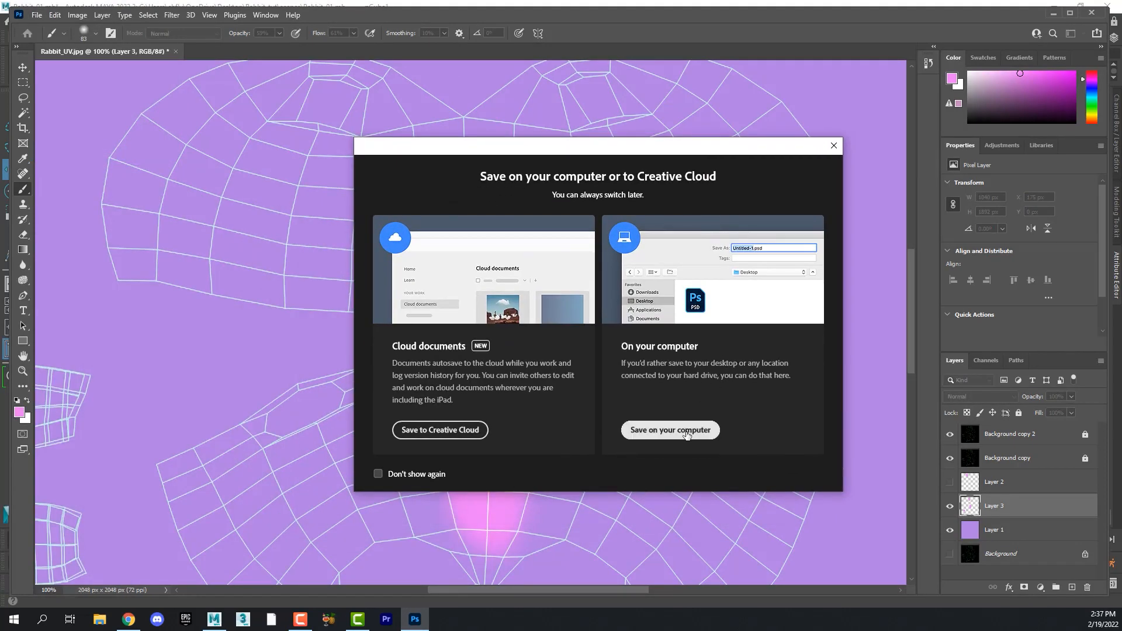
click(684, 432)
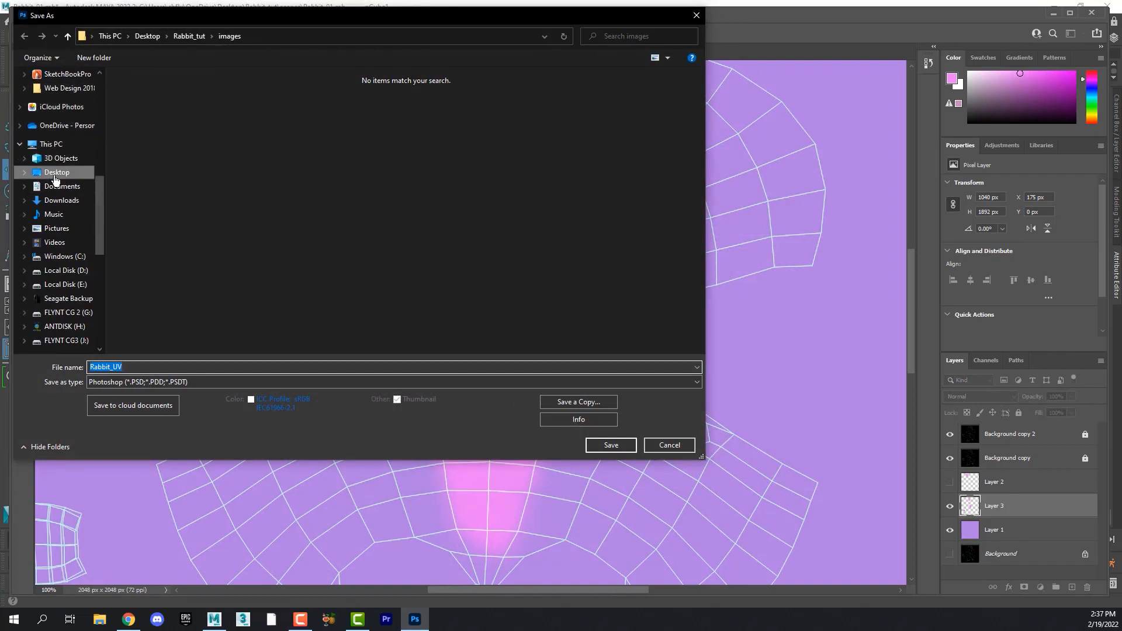
click(55, 175)
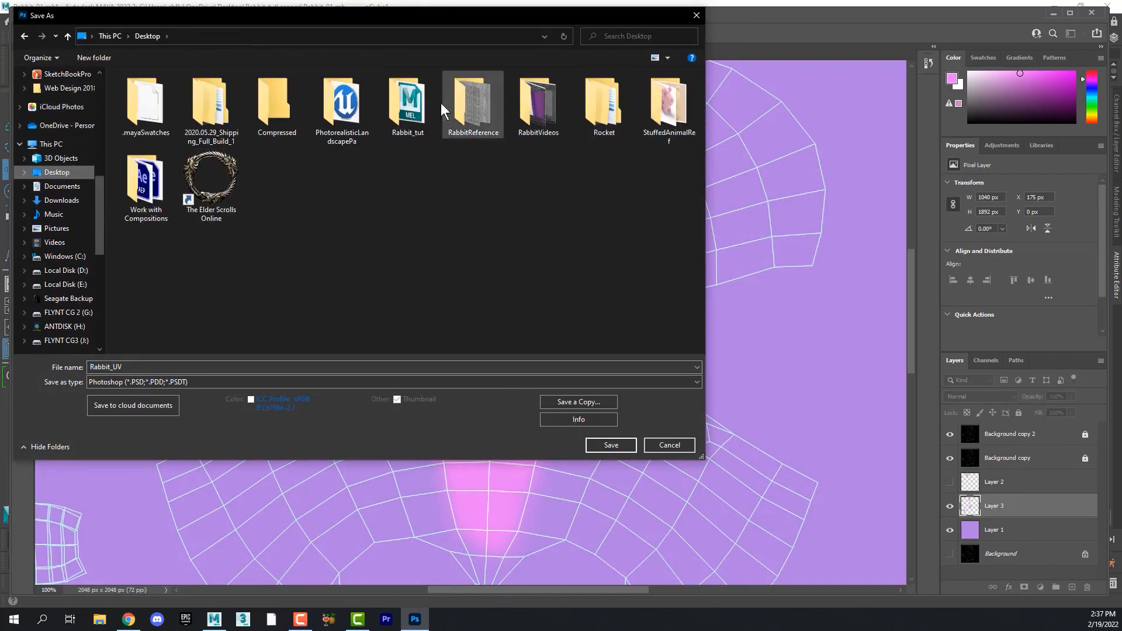
double_click(409, 106)
double_click(234, 241)
click(205, 367)
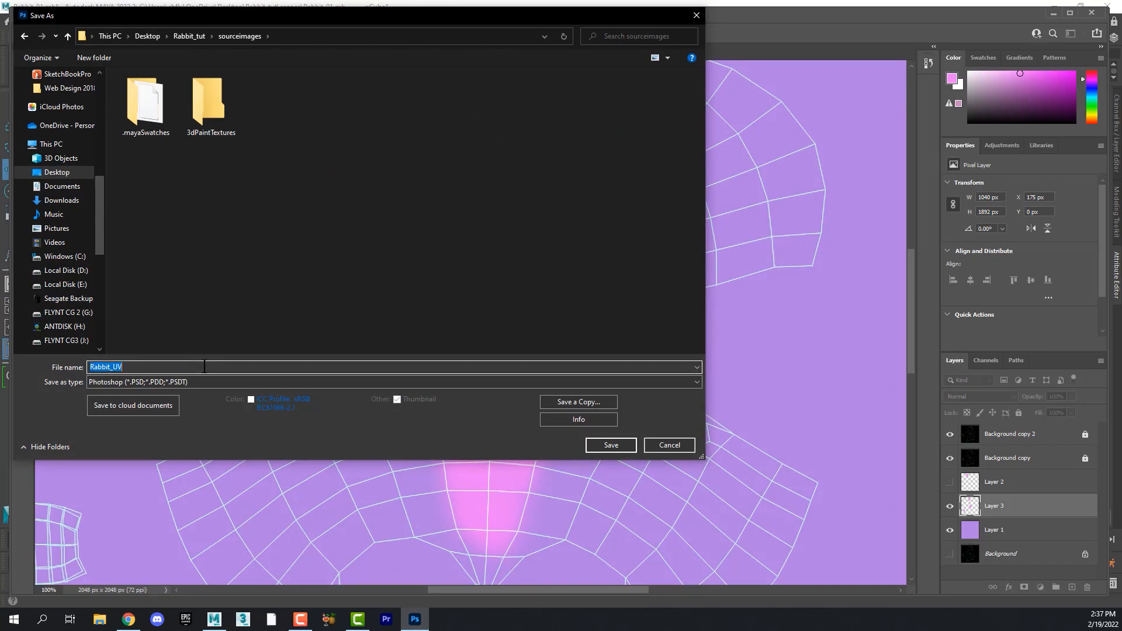
click(206, 367)
key(Return)
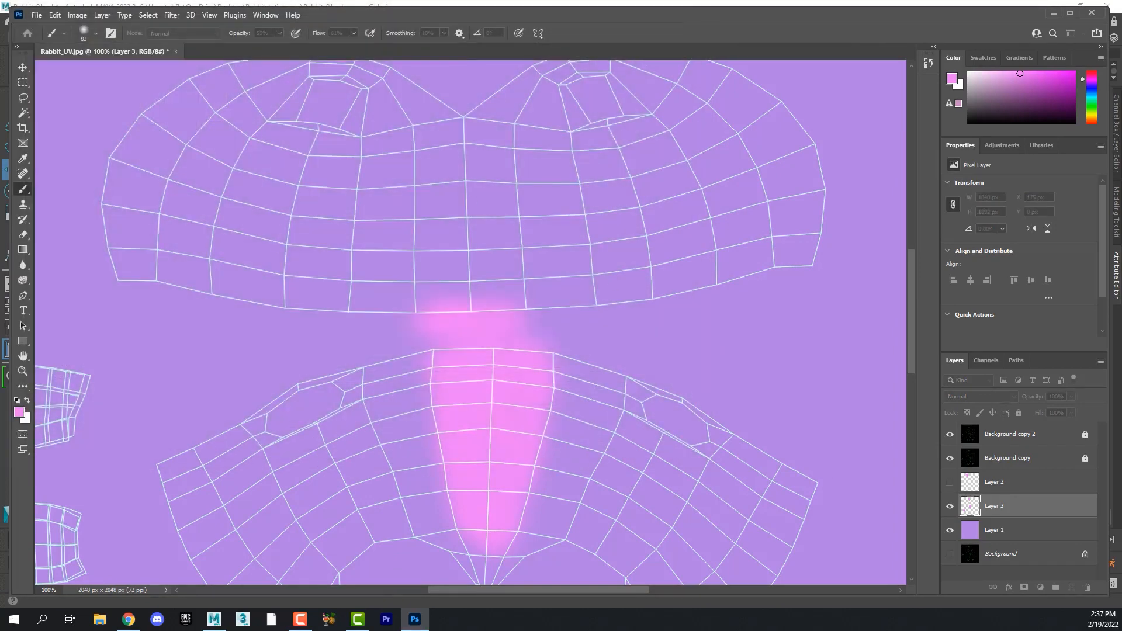
click(544, 221)
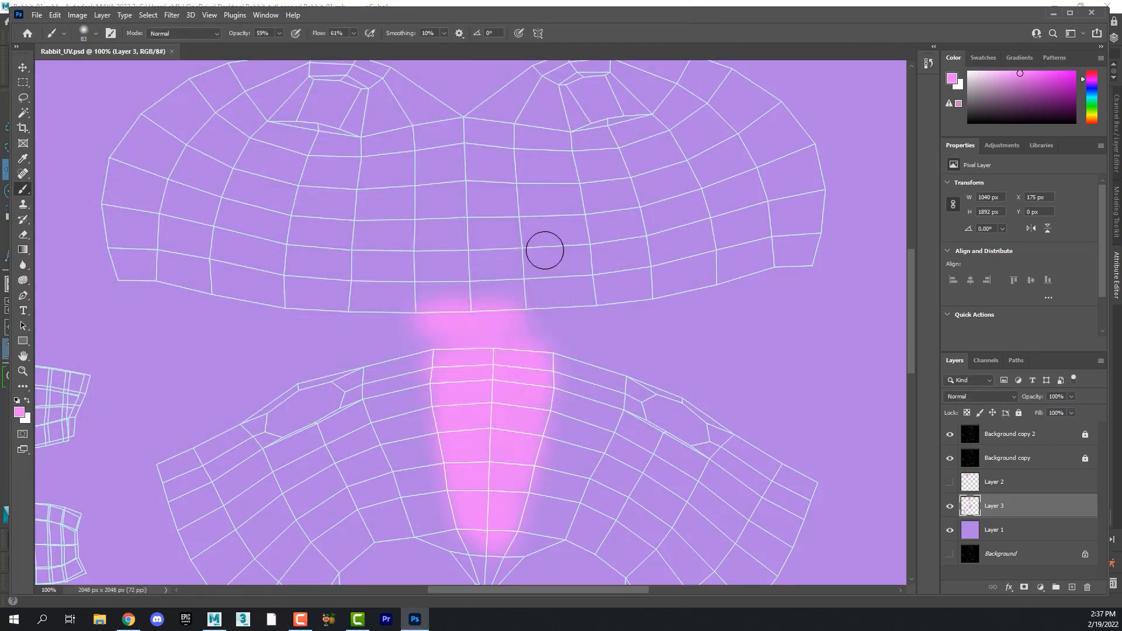
click(1092, 12)
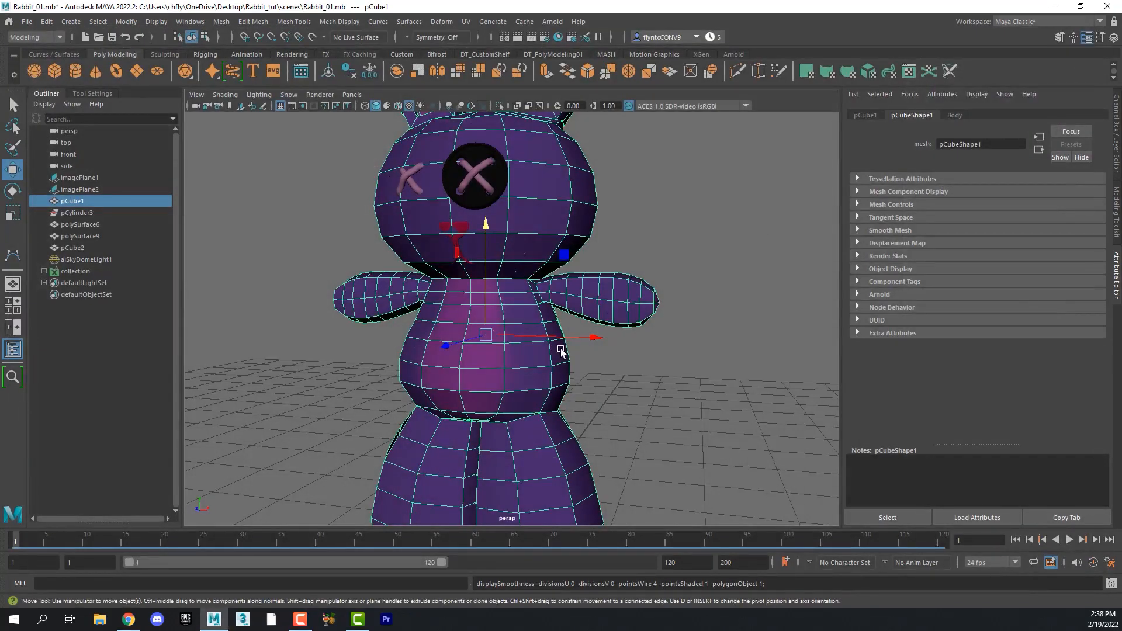
- Delete the aiSkyDomeLight from the Maya scene
scroll(588, 397, down, 6)
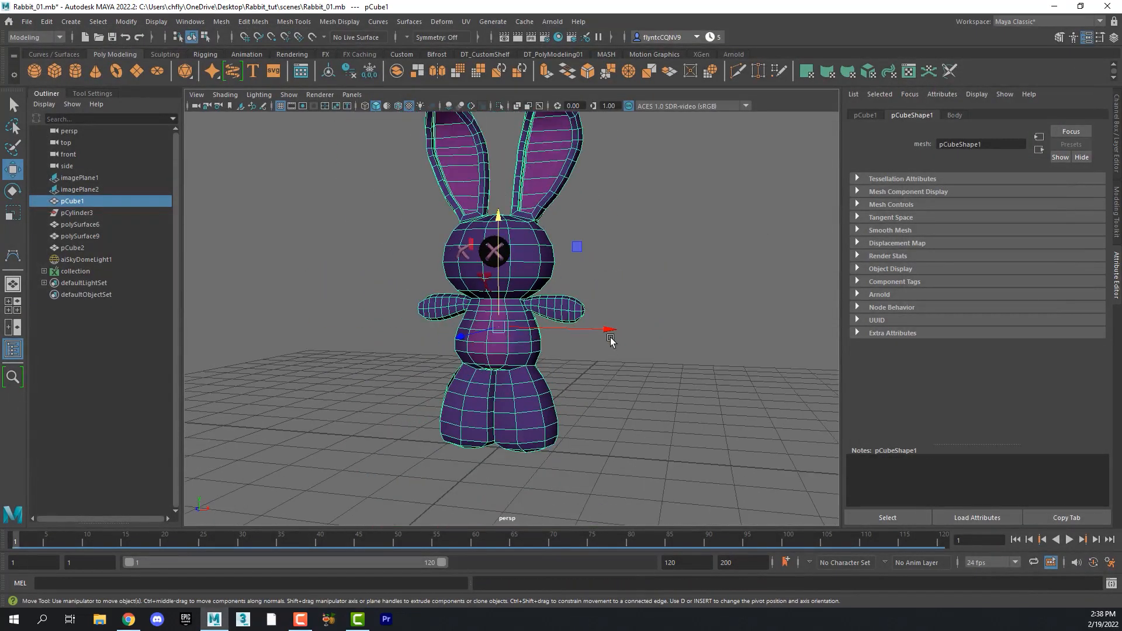
key(f)
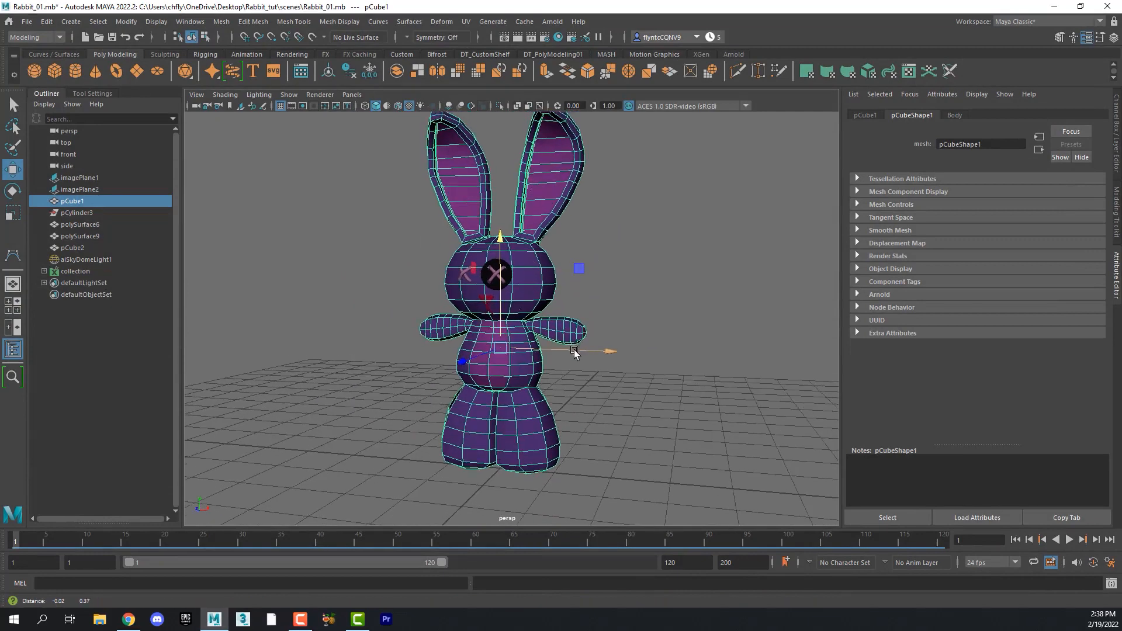
click(661, 205)
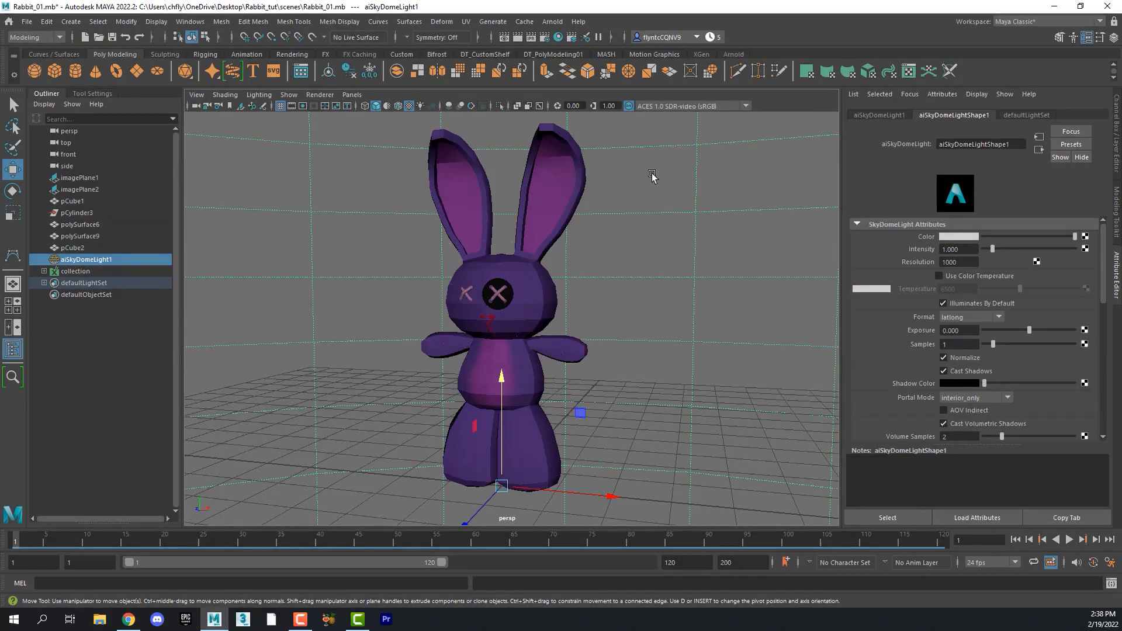
key(Delete)
- Switch the viewport to the side view
key(space)
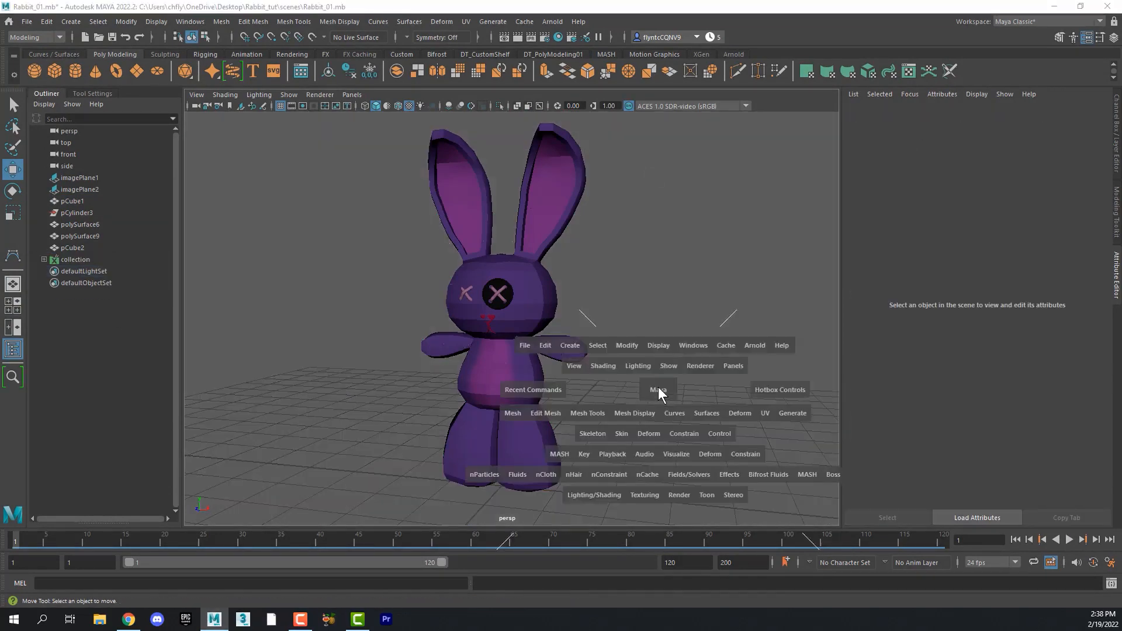
key(space)
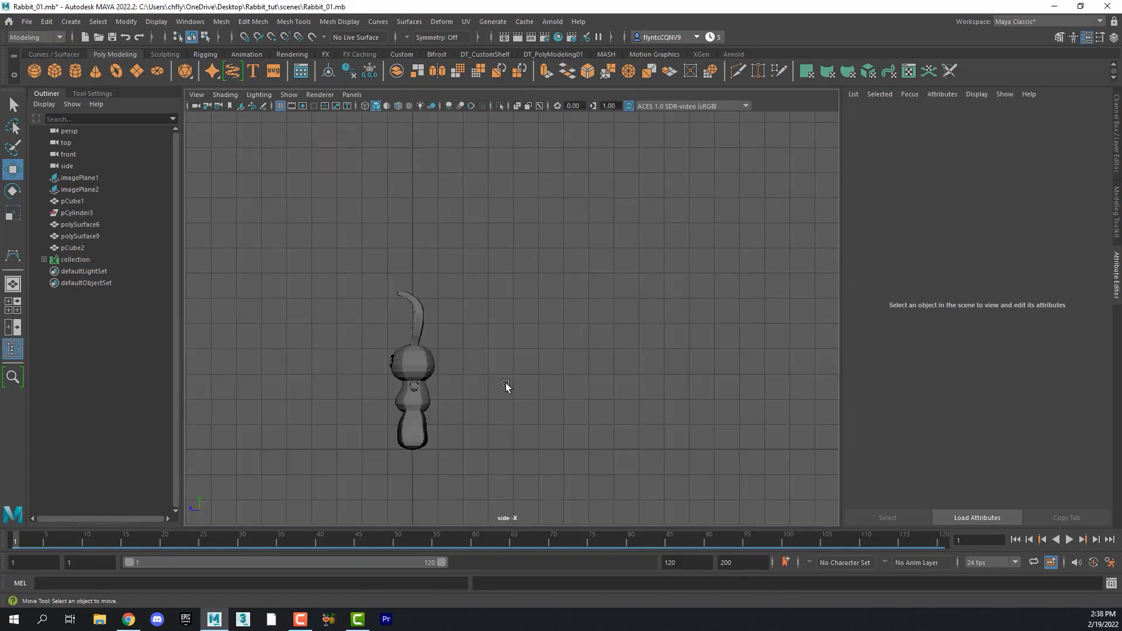
alt+middle_drag(492, 388, 539, 377)
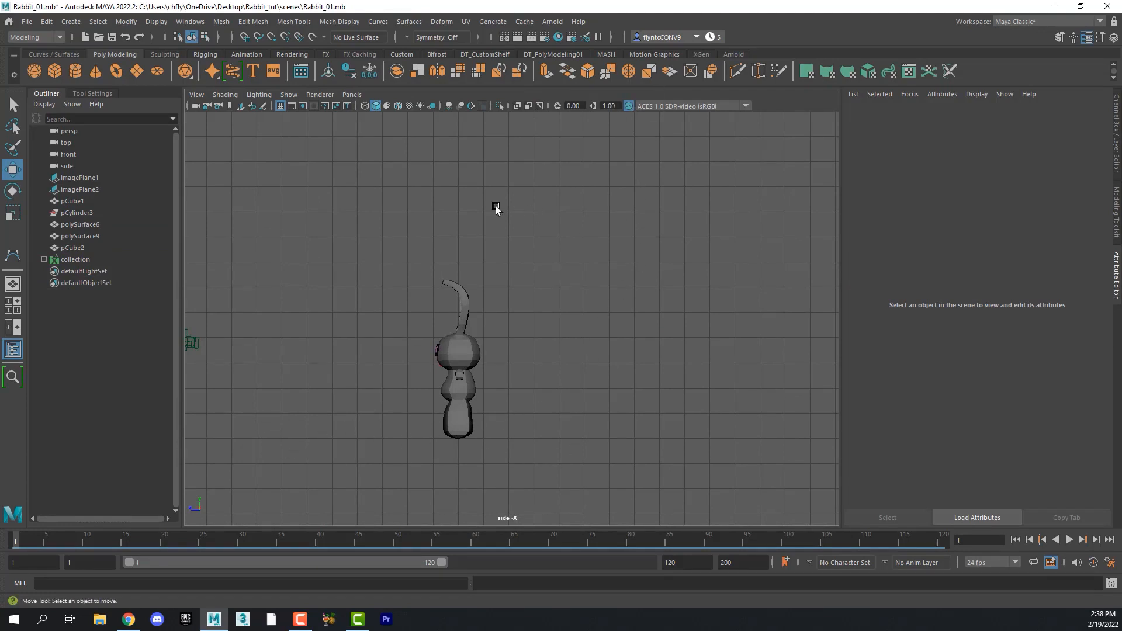
- Draw an L-shaped CV curve in the side view, rising behind the rabbit and running along the ground in front of it
click(75, 21)
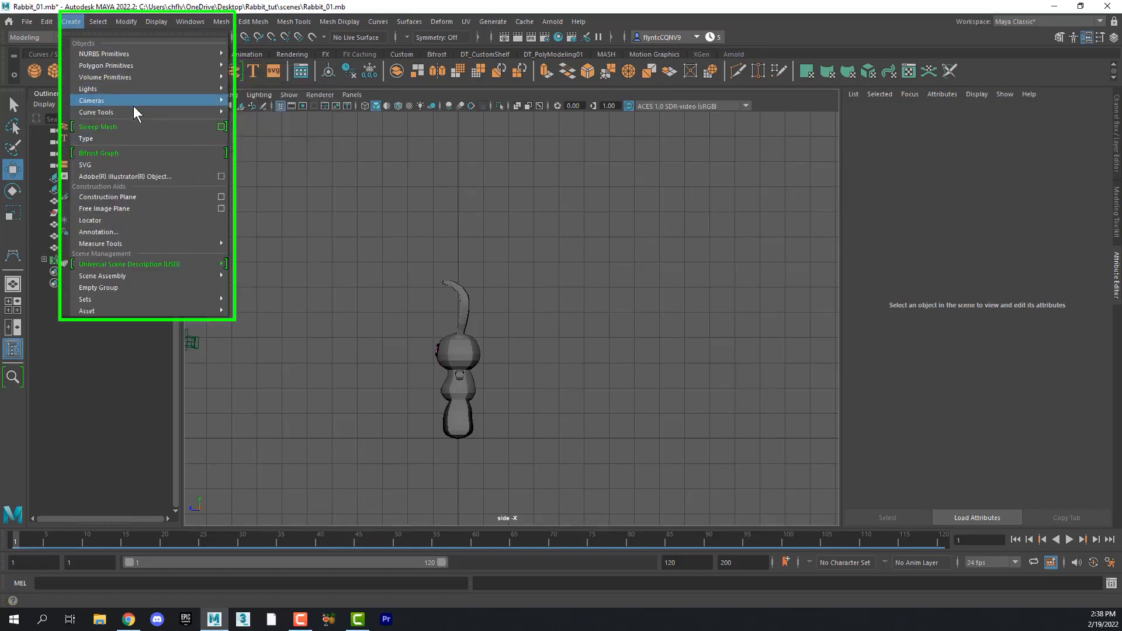
mouse_move(136, 111)
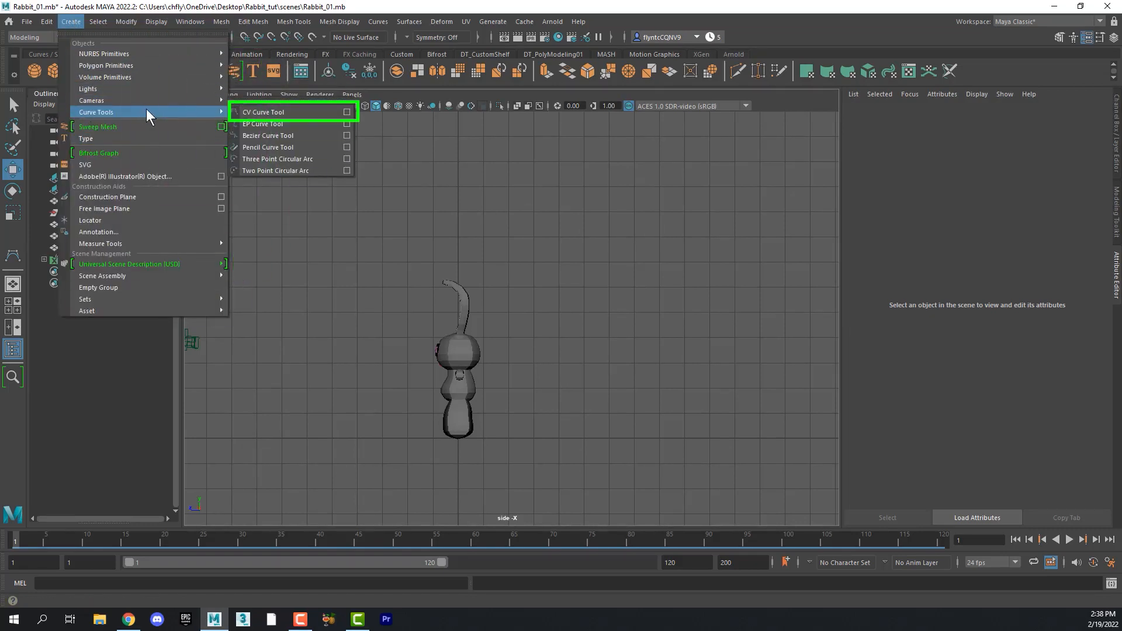
click(301, 112)
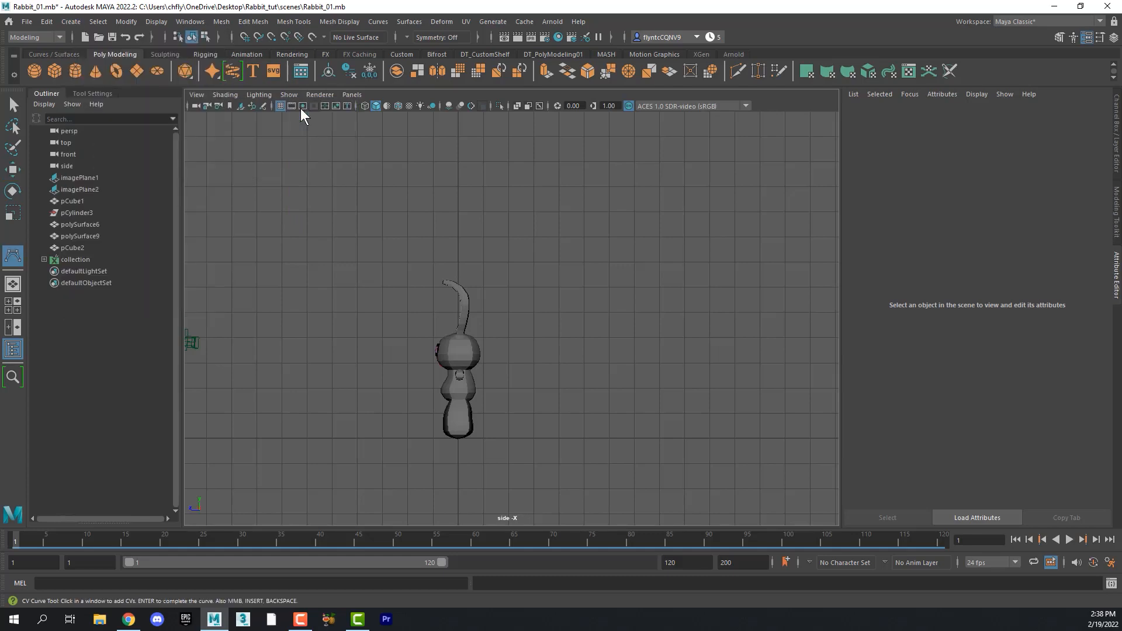
click(658, 135)
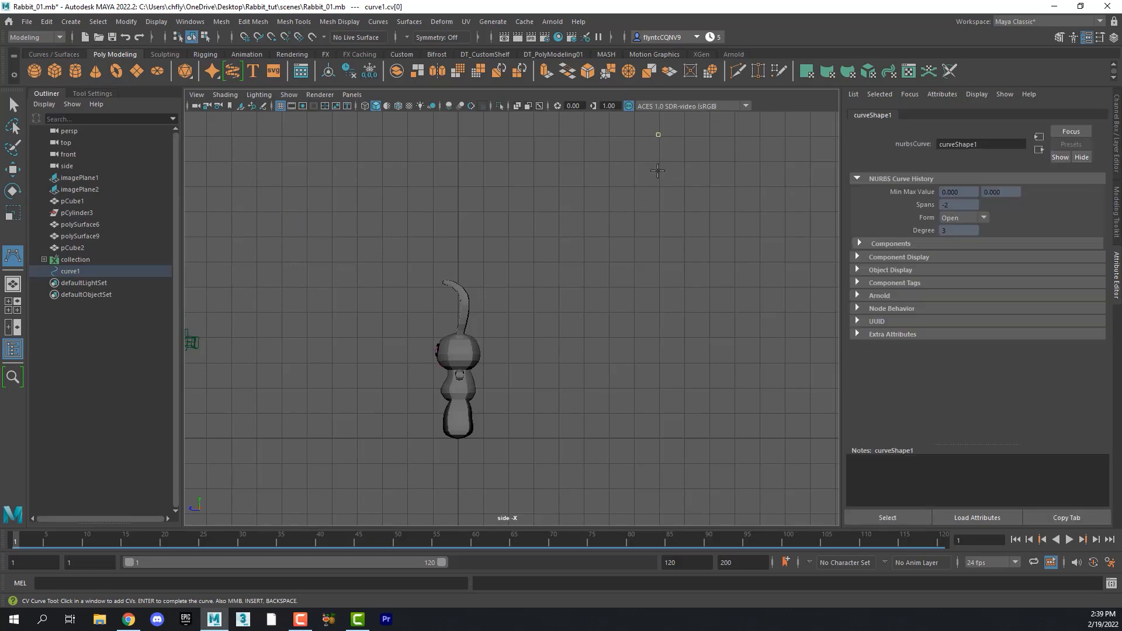
click(659, 338)
click(649, 411)
click(595, 430)
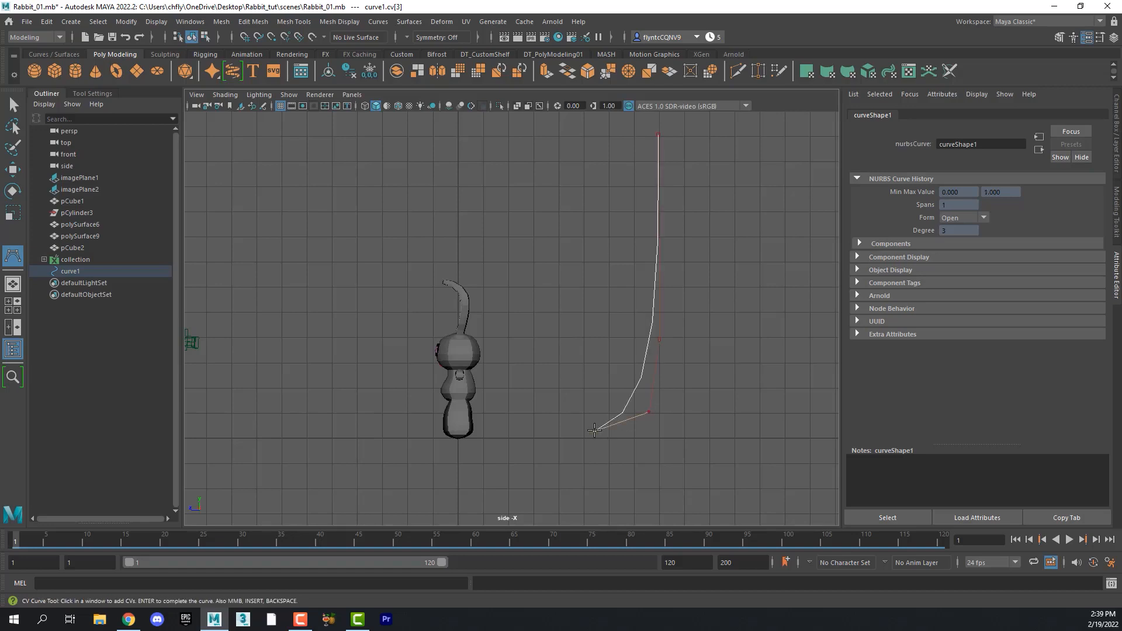
click(526, 439)
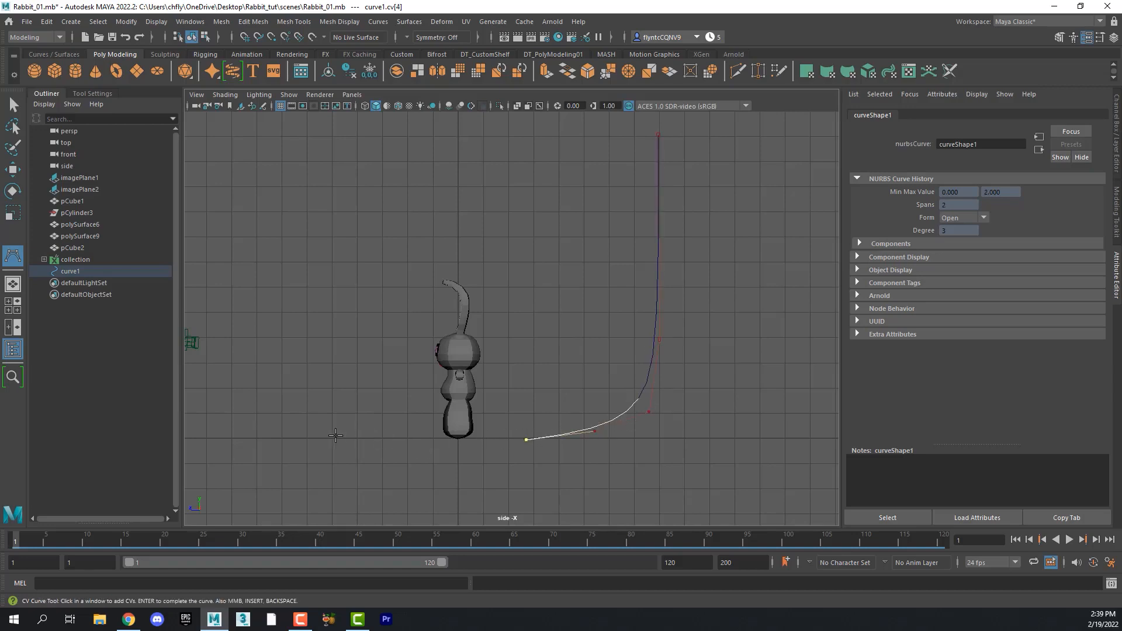
click(296, 438)
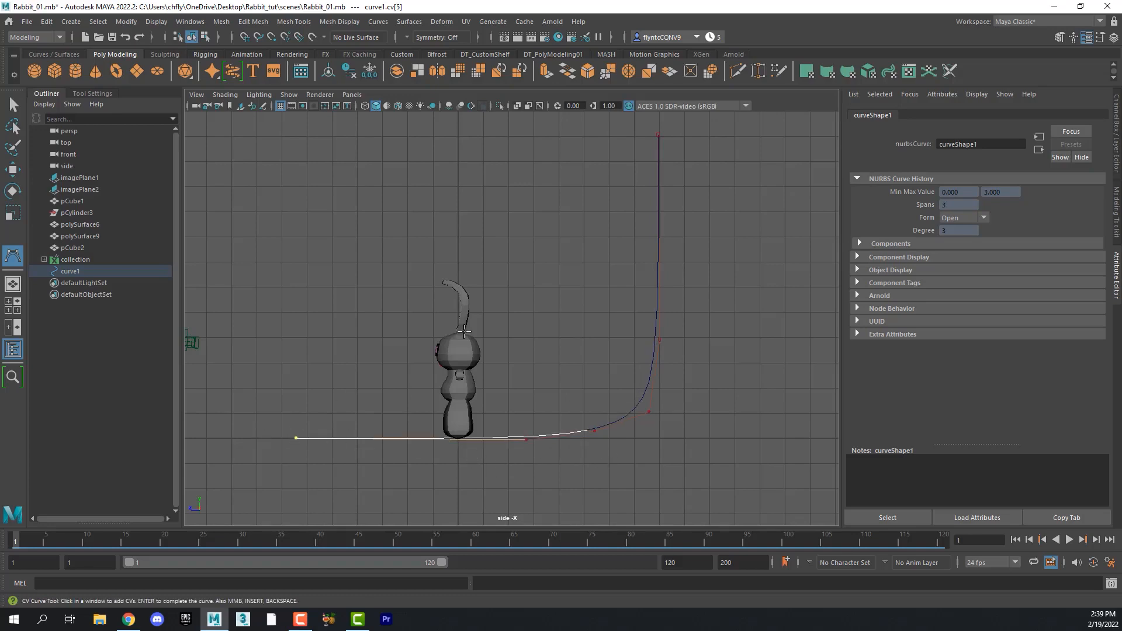
key(Return)
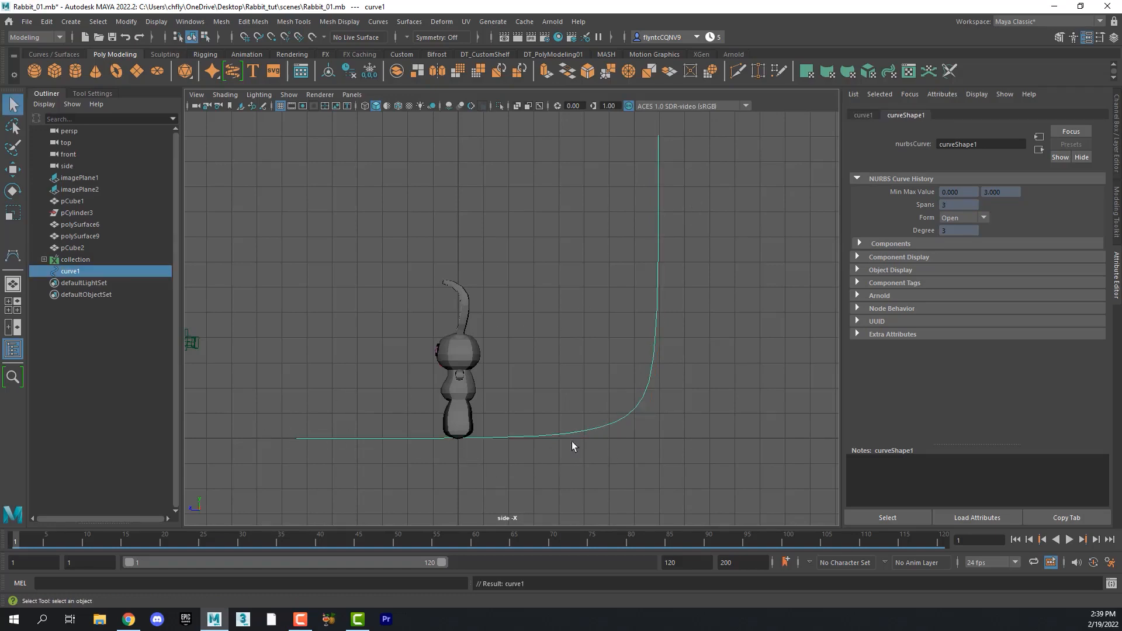
- Move the curve's control vertices to raise its top end, smooth the bend and extend the ground end
right_click(657, 301)
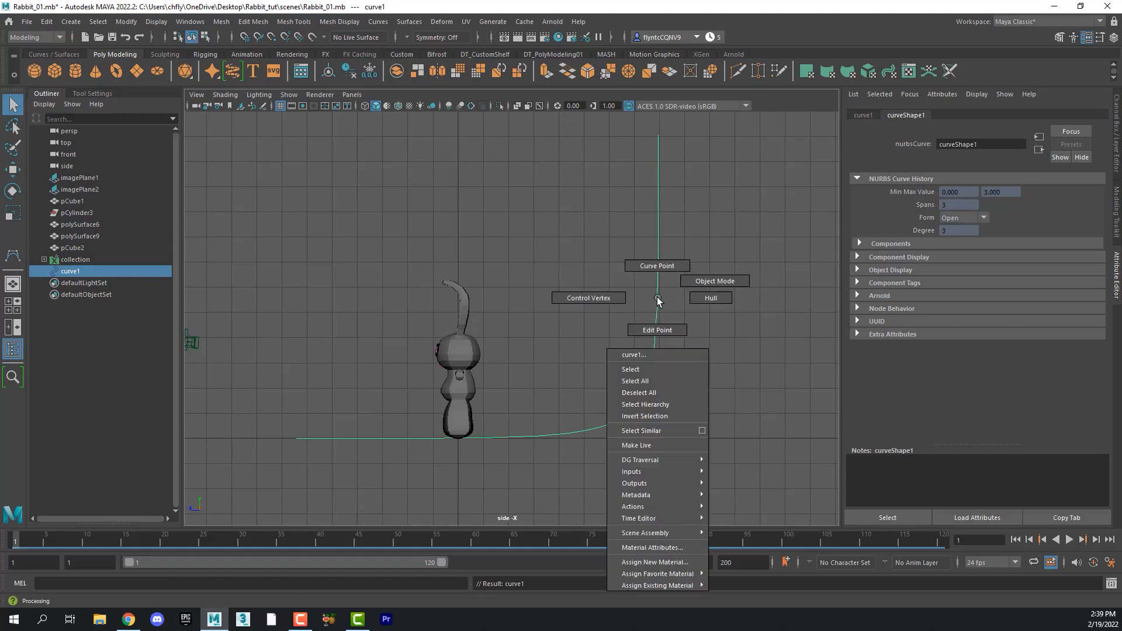
click(611, 299)
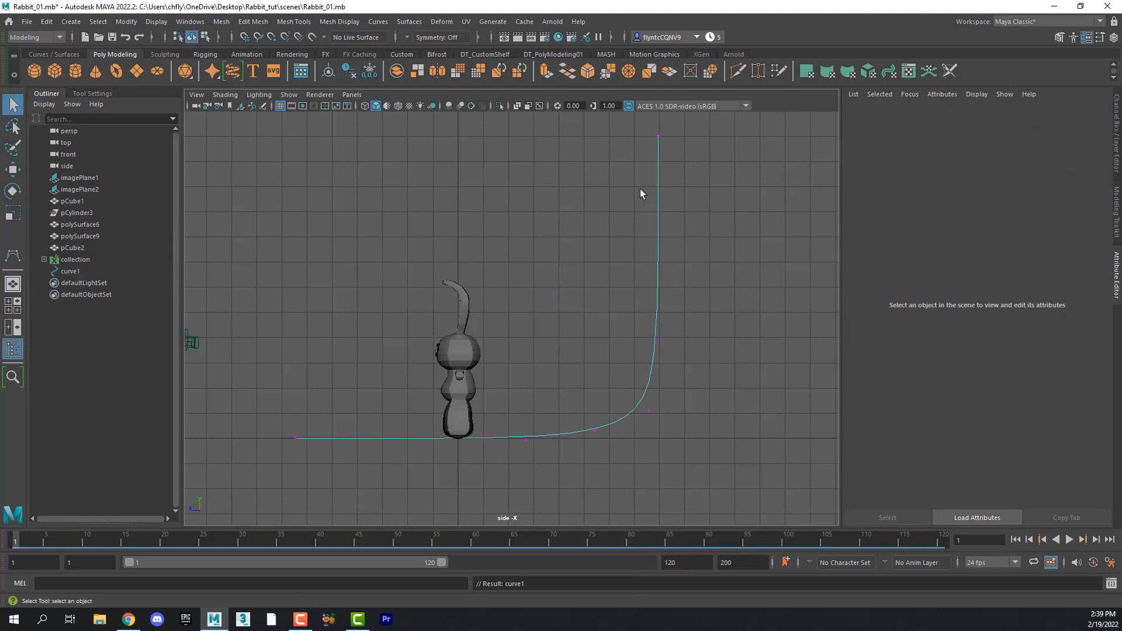
drag(644, 121, 696, 195)
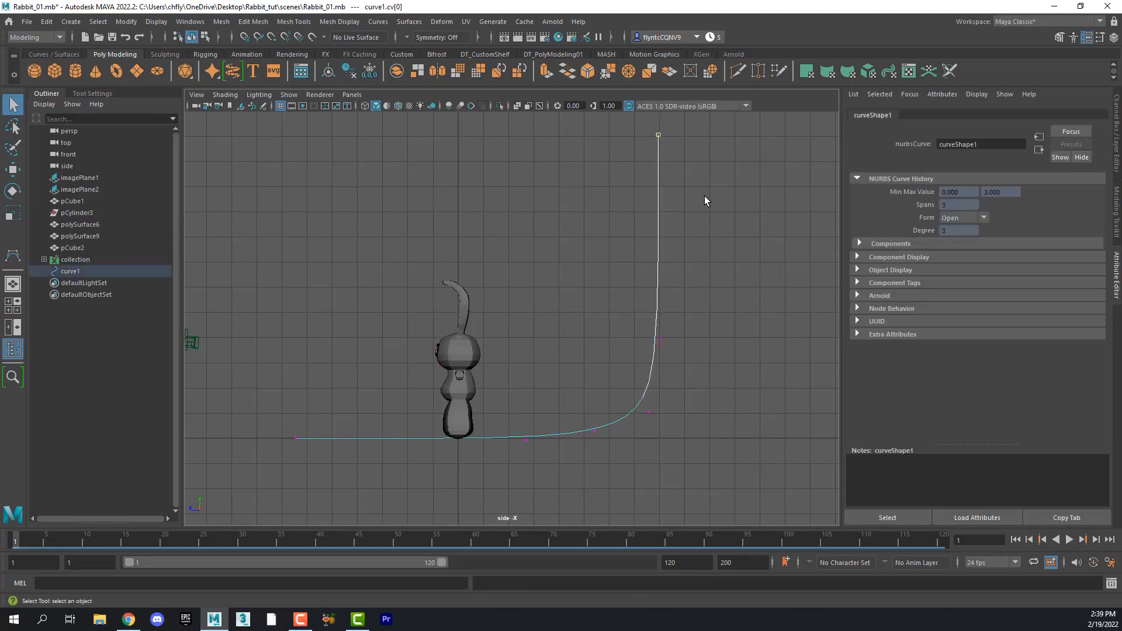
alt+middle_drag(705, 201, 706, 286)
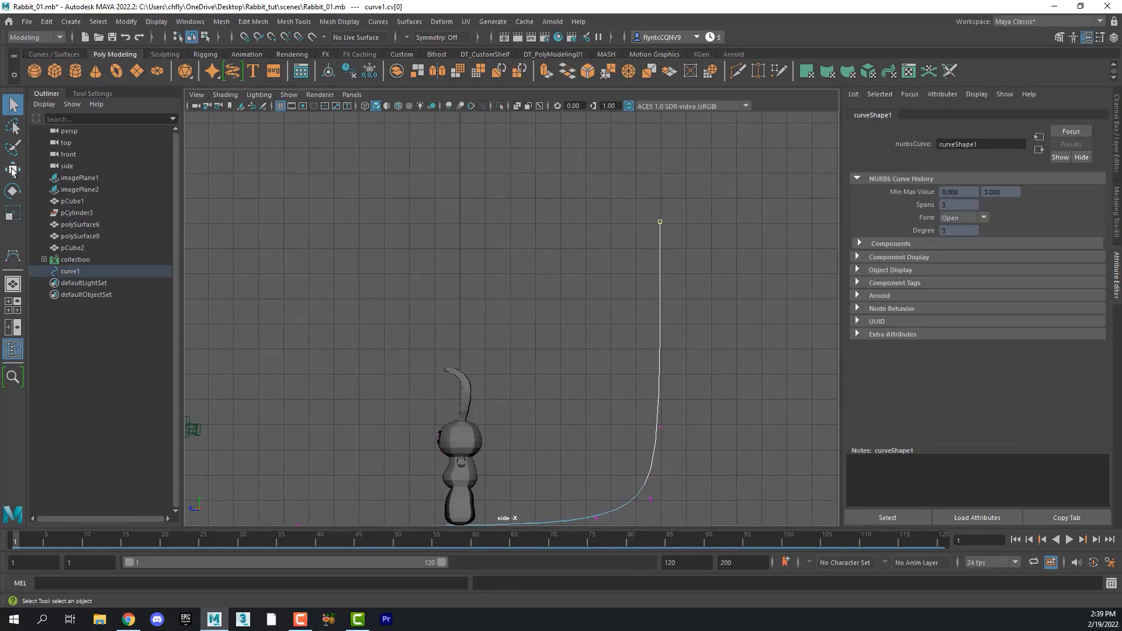
click(13, 170)
drag(660, 147, 662, 103)
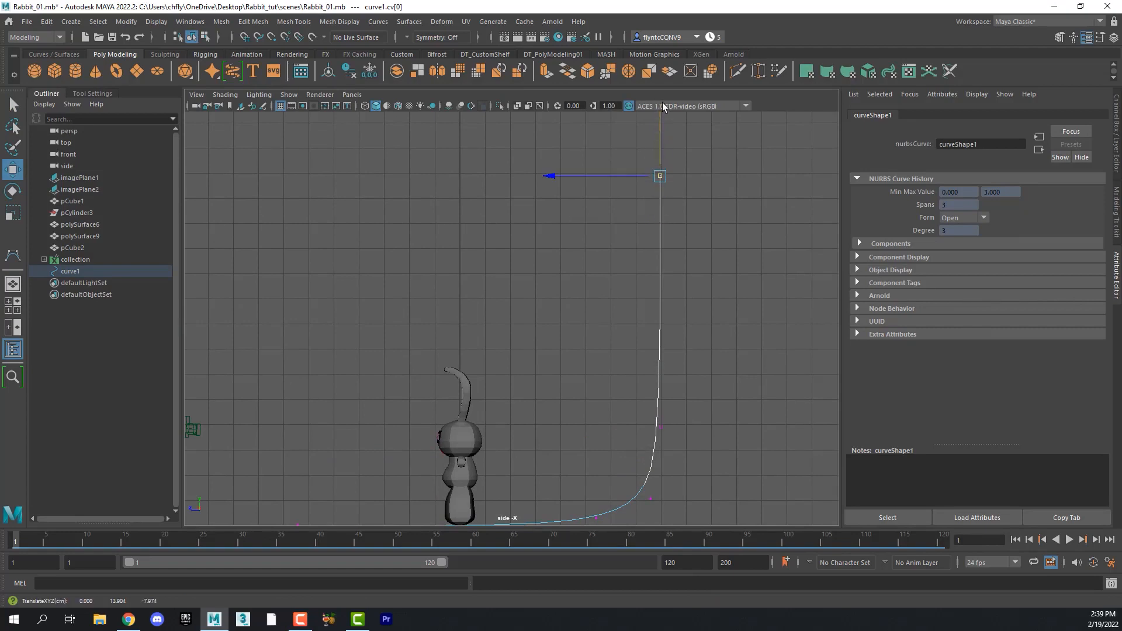
alt+middle_drag(696, 397, 691, 270)
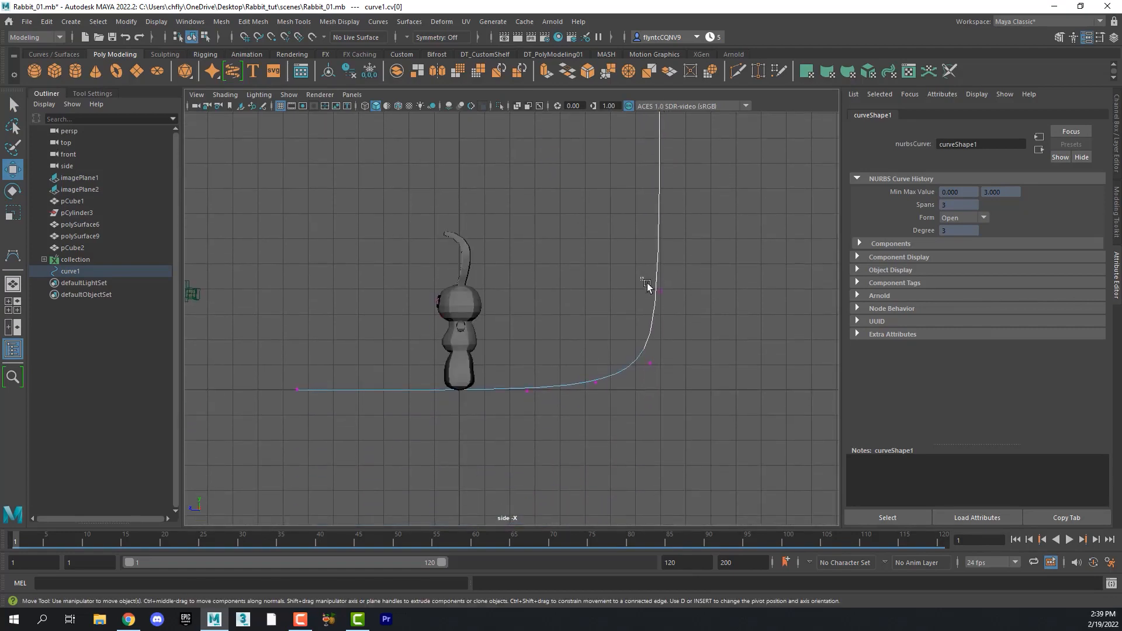
drag(647, 284, 673, 306)
drag(598, 293, 607, 293)
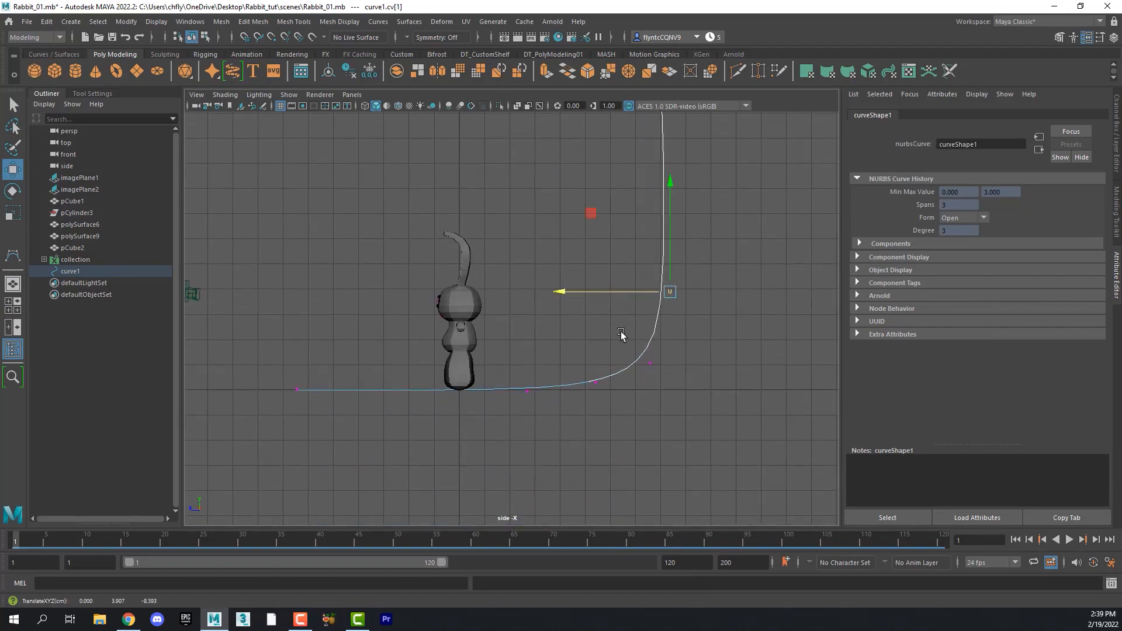
drag(621, 332, 661, 383)
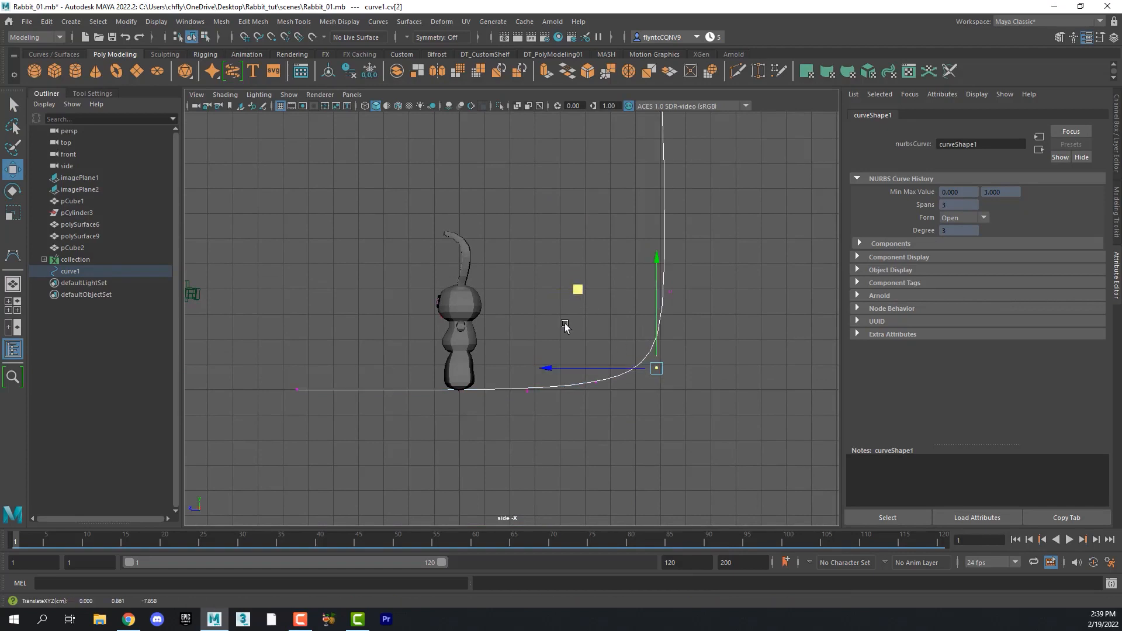
drag(512, 375, 547, 408)
drag(265, 370, 326, 413)
drag(254, 391, 194, 391)
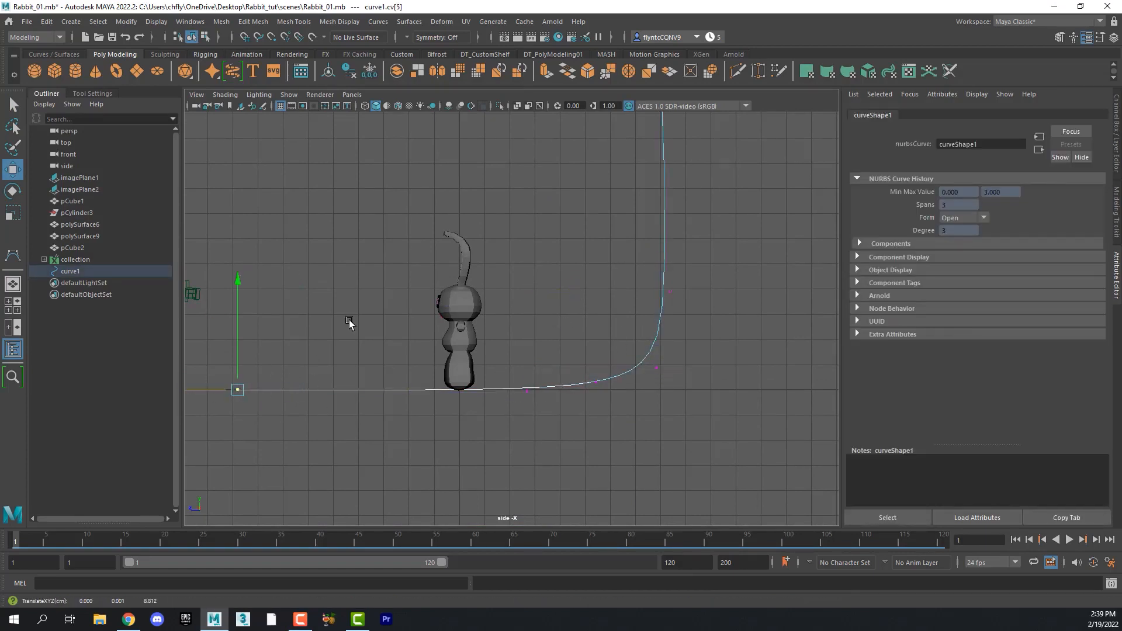
click(352, 321)
- Reposition the curve's top and bend control vertices further to refine the backdrop profile
scroll(625, 331, up, 1)
scroll(627, 335, down, 3)
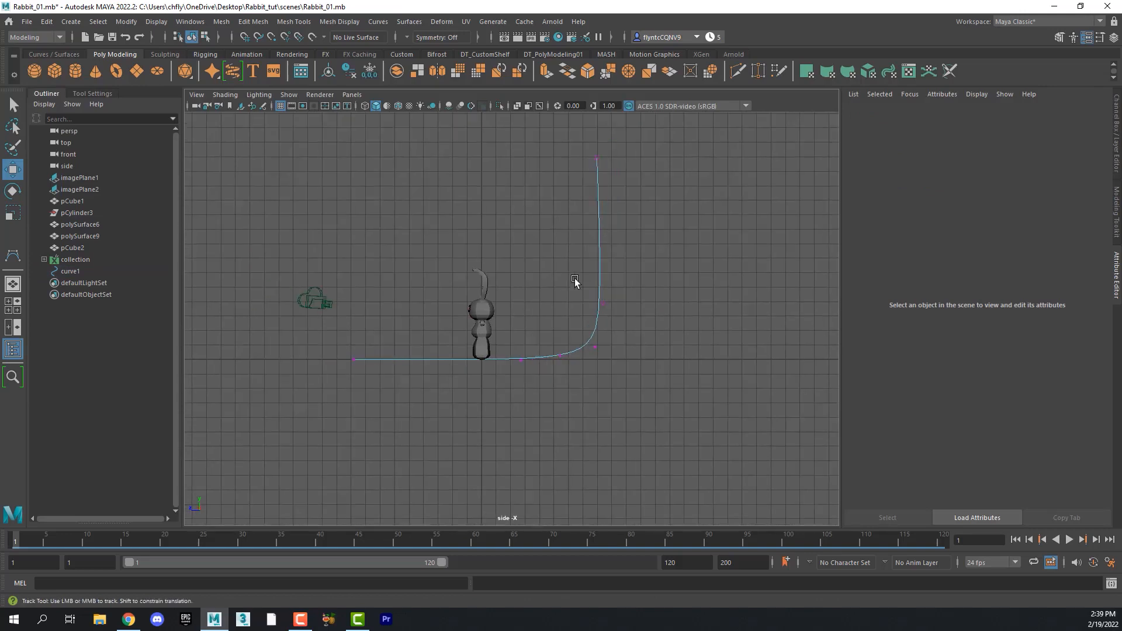
alt+middle_drag(574, 279, 577, 341)
drag(568, 218, 622, 242)
drag(600, 183, 600, 156)
click(503, 233)
drag(343, 411, 287, 422)
click(398, 388)
click(598, 197)
drag(599, 167, 599, 146)
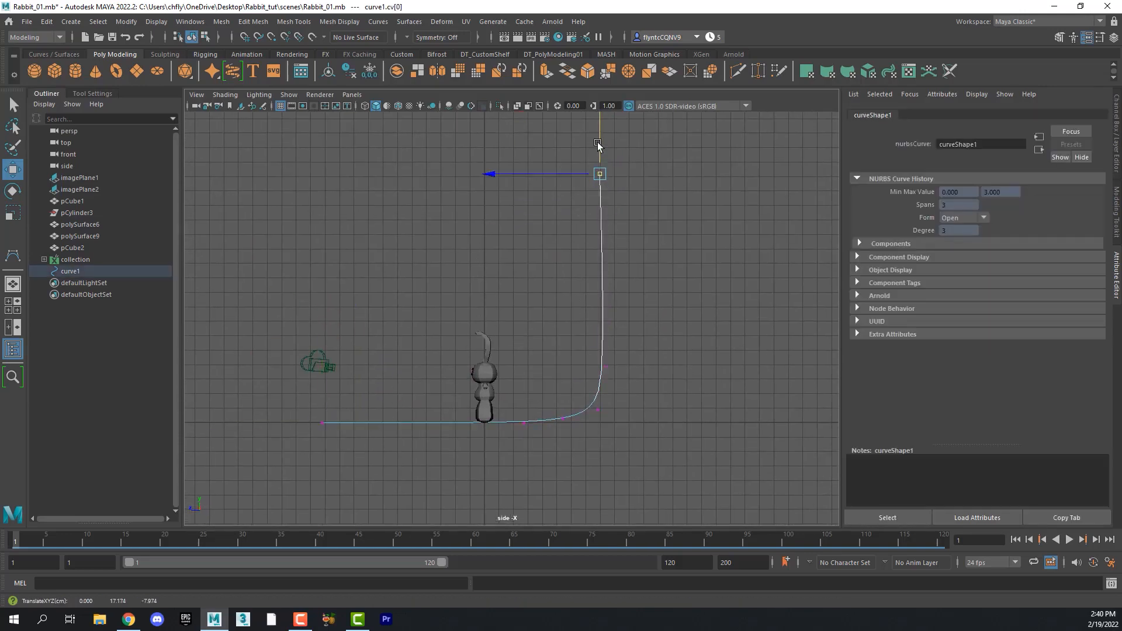
click(577, 337)
right_drag(557, 328, 615, 315)
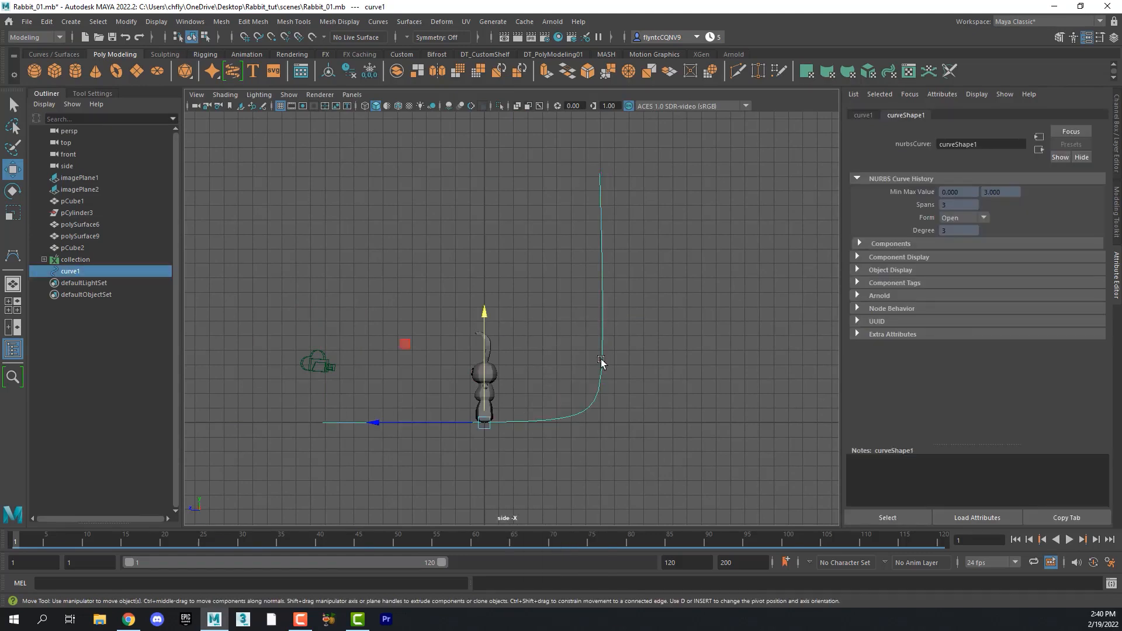
- In the top view, move the curve to the left of the rabbit and duplicate a copy on its right side
key(space)
key(space)
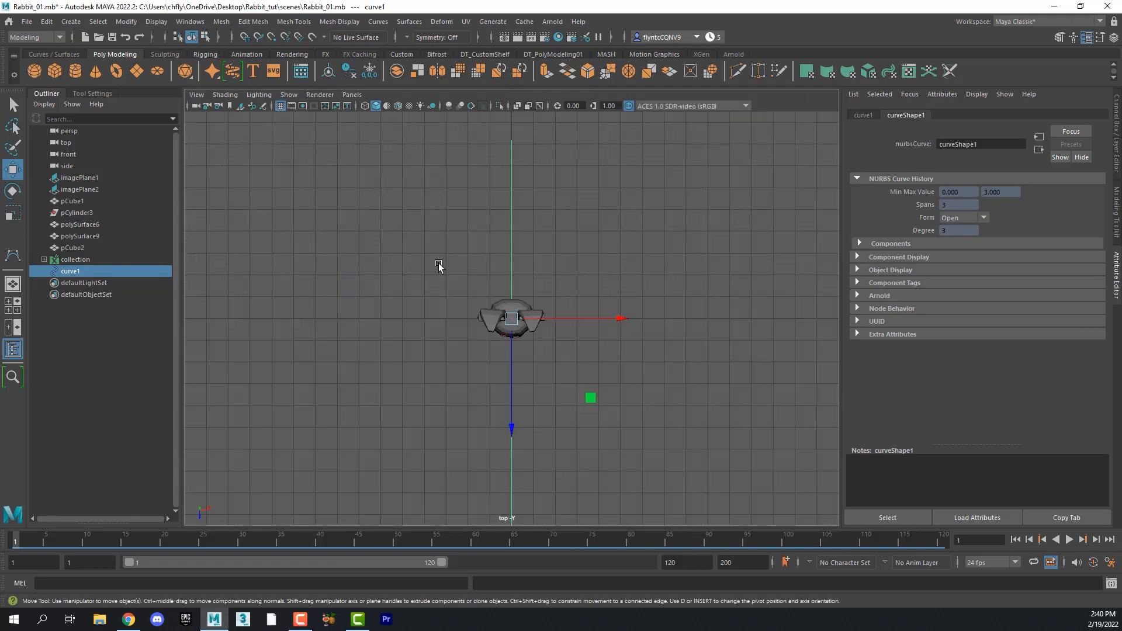
drag(612, 319, 313, 320)
scroll(450, 365, up, 1)
scroll(450, 365, down, 5)
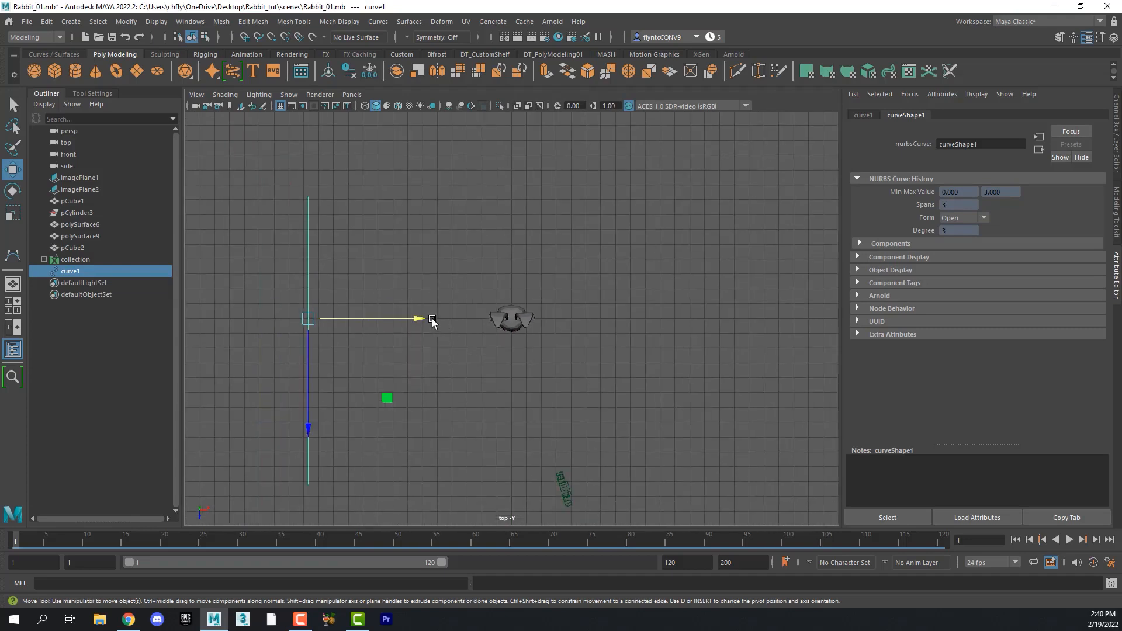
mouse_move(412, 321)
mouse_down()
mouse_move(316, 320)
mouse_move(867, 308)
mouse_up()
scroll(404, 364, down, 1)
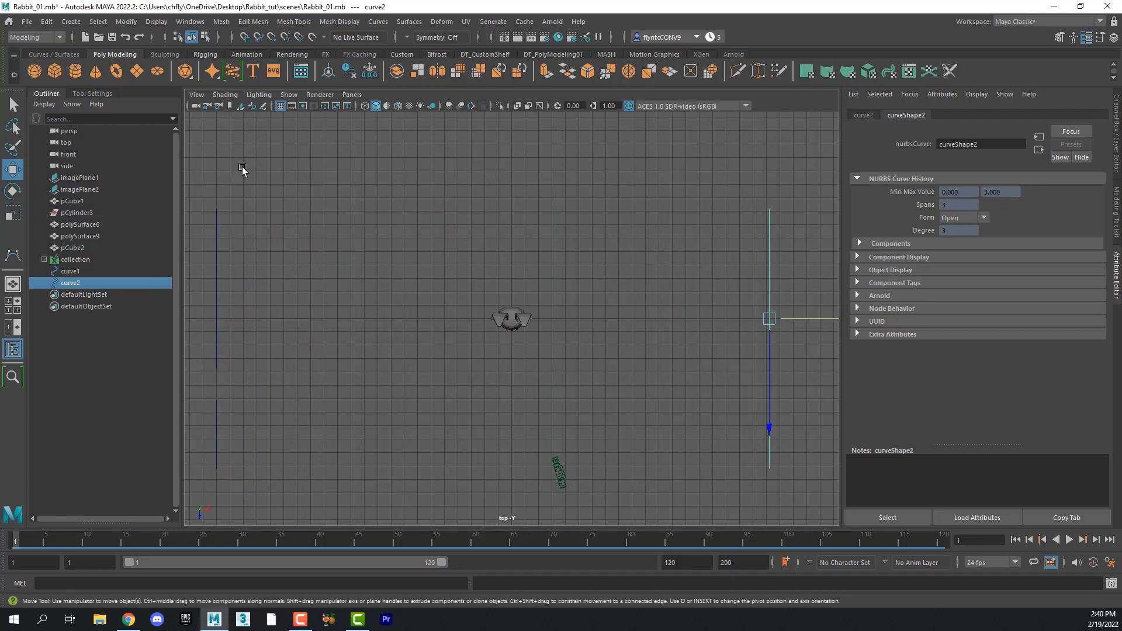
- Select both curves and loft them into a backdrop surface behind the rabbit
drag(212, 201, 808, 286)
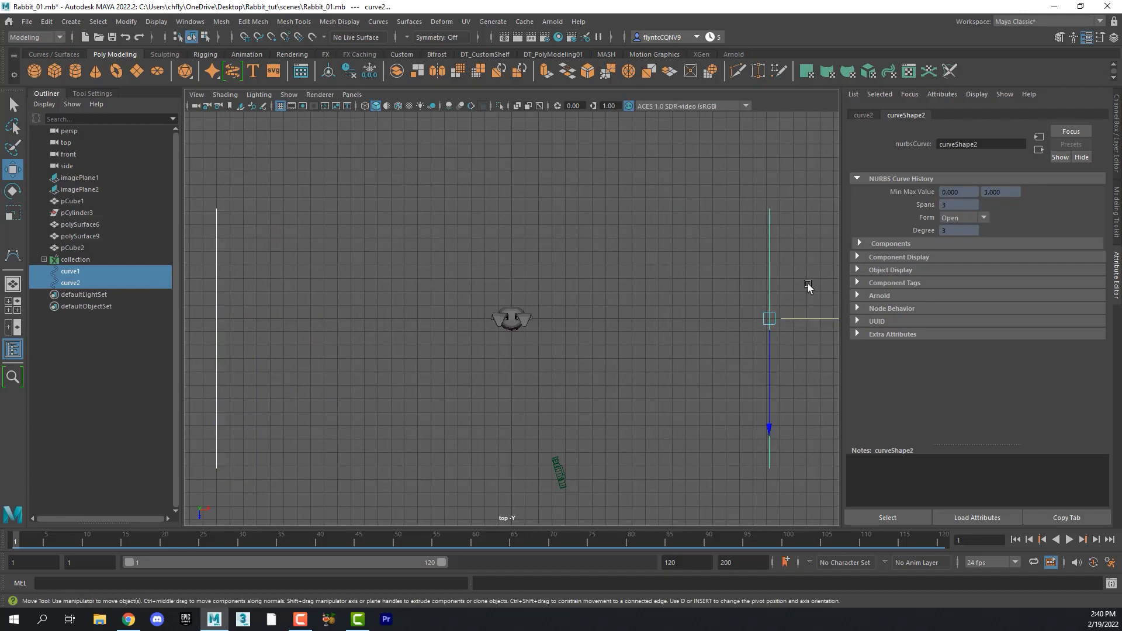
click(808, 286)
drag(202, 200, 828, 254)
drag(218, 209, 835, 251)
drag(189, 191, 819, 258)
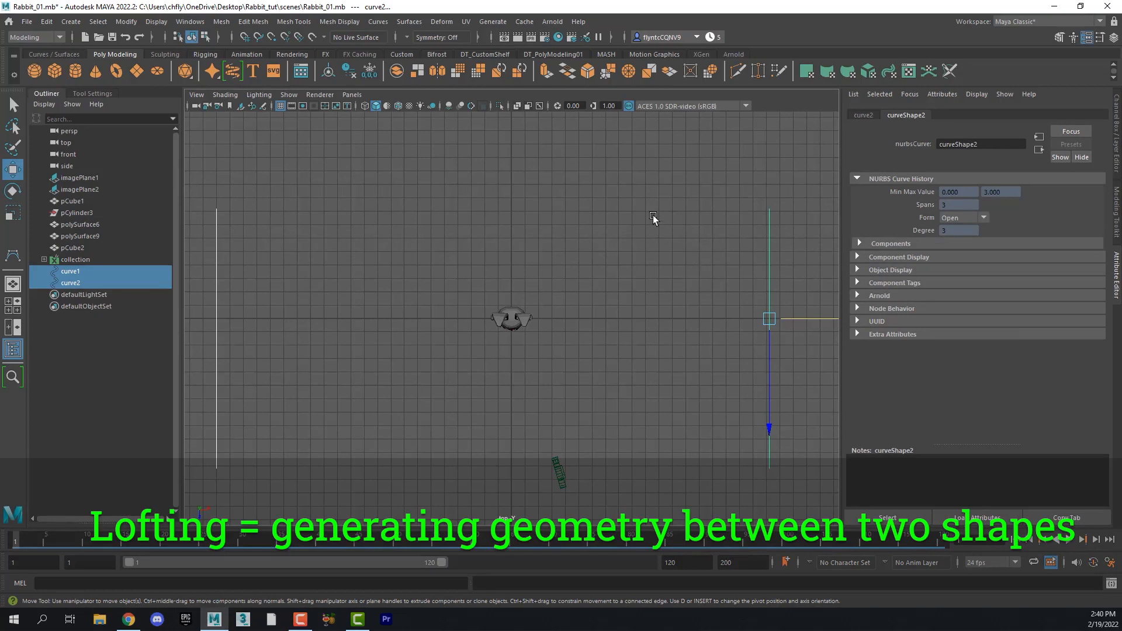
drag(195, 197, 800, 240)
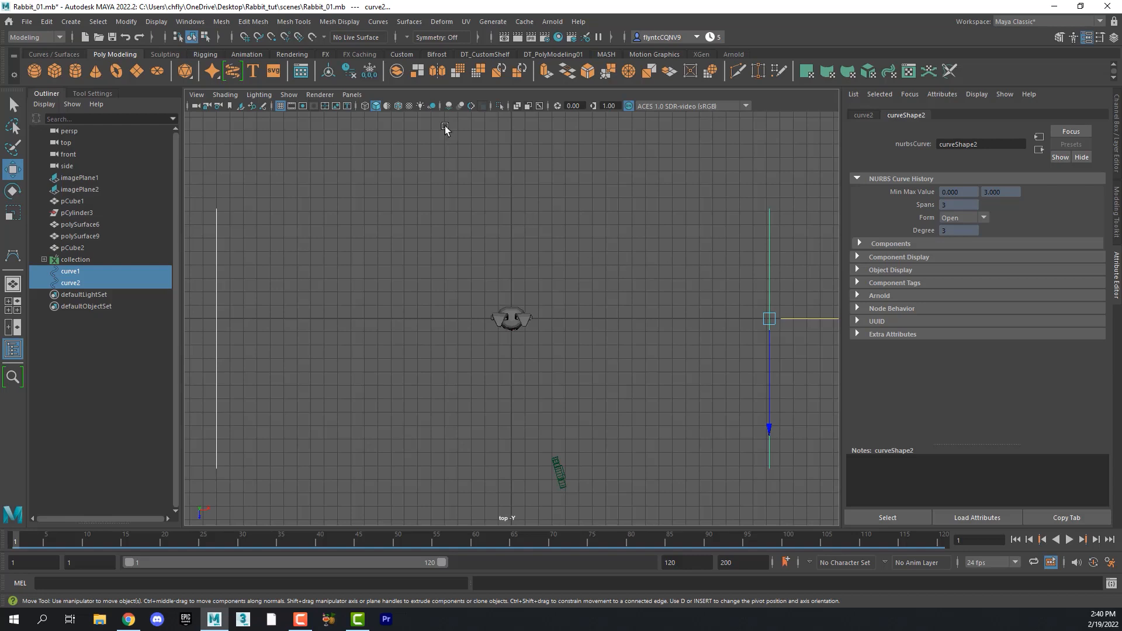
click(404, 24)
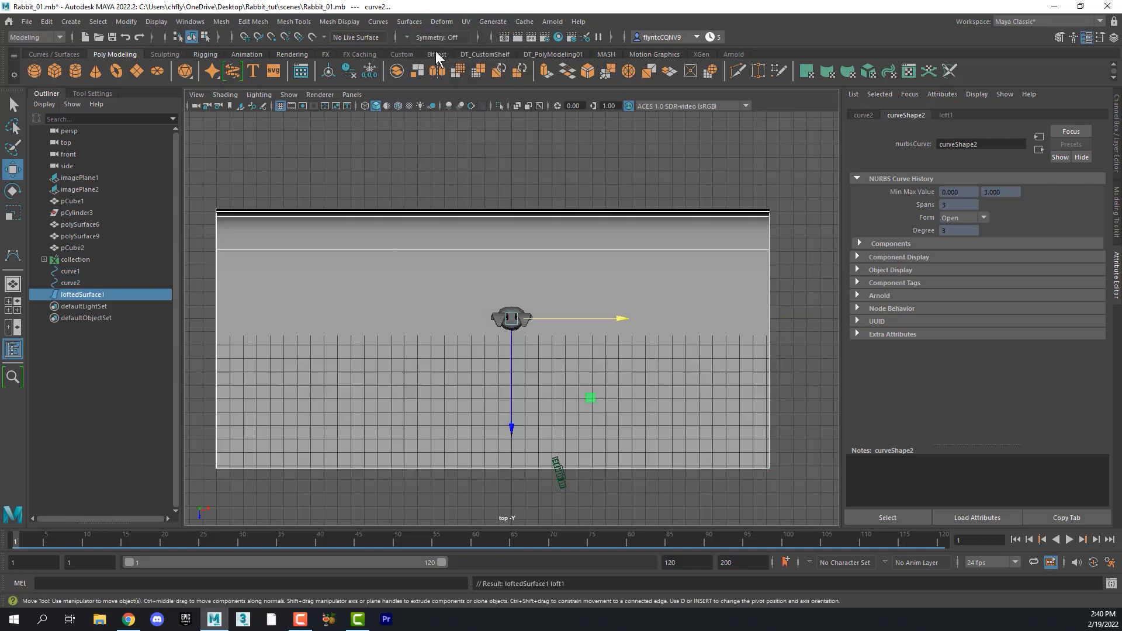
click(436, 52)
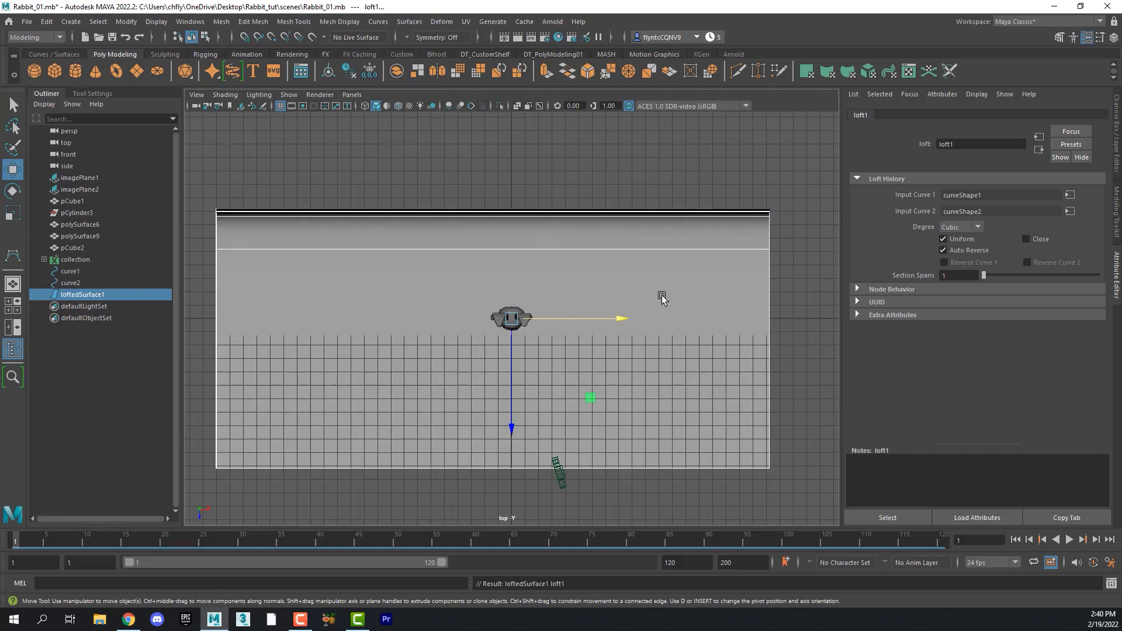
- Open the Arnold RenderView to render the perspective view and dock it beside the viewports
key(space)
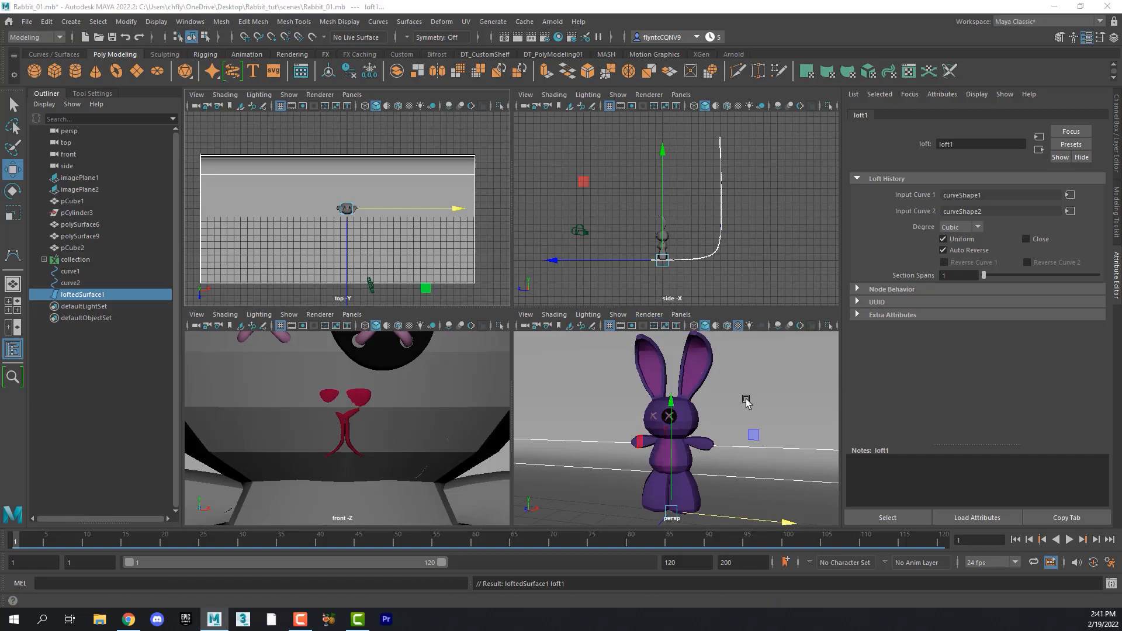
key(space)
mouse_move(651, 291)
alt+mouse_down()
mouse_move(614, 291)
mouse_move(653, 286)
alt+mouse_up()
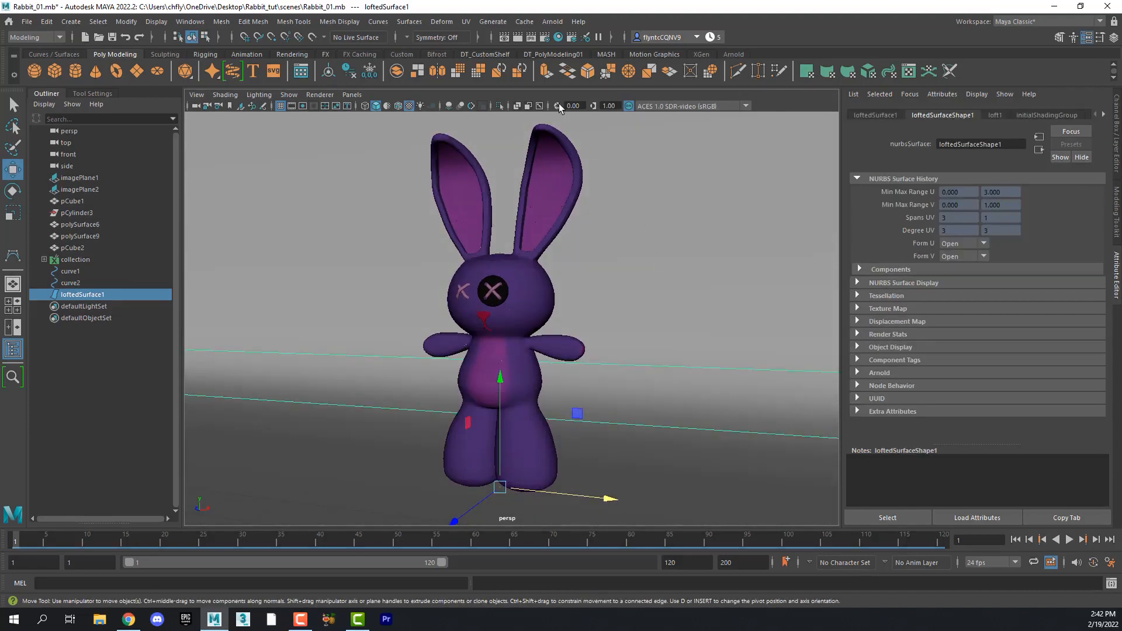
click(548, 24)
click(553, 22)
key(space)
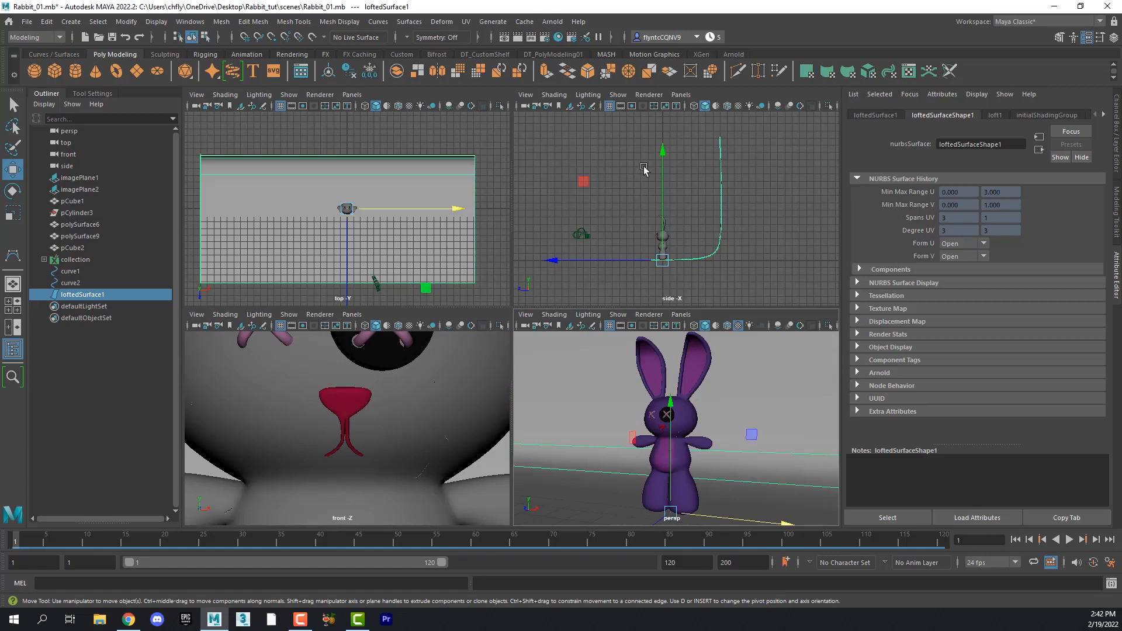
click(552, 22)
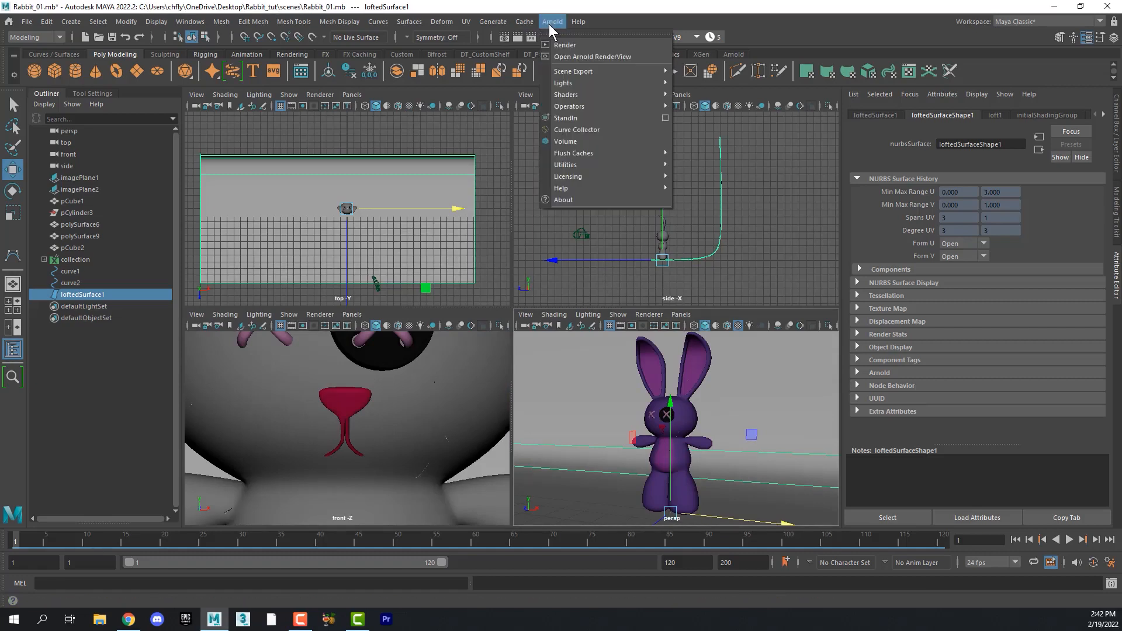
click(576, 55)
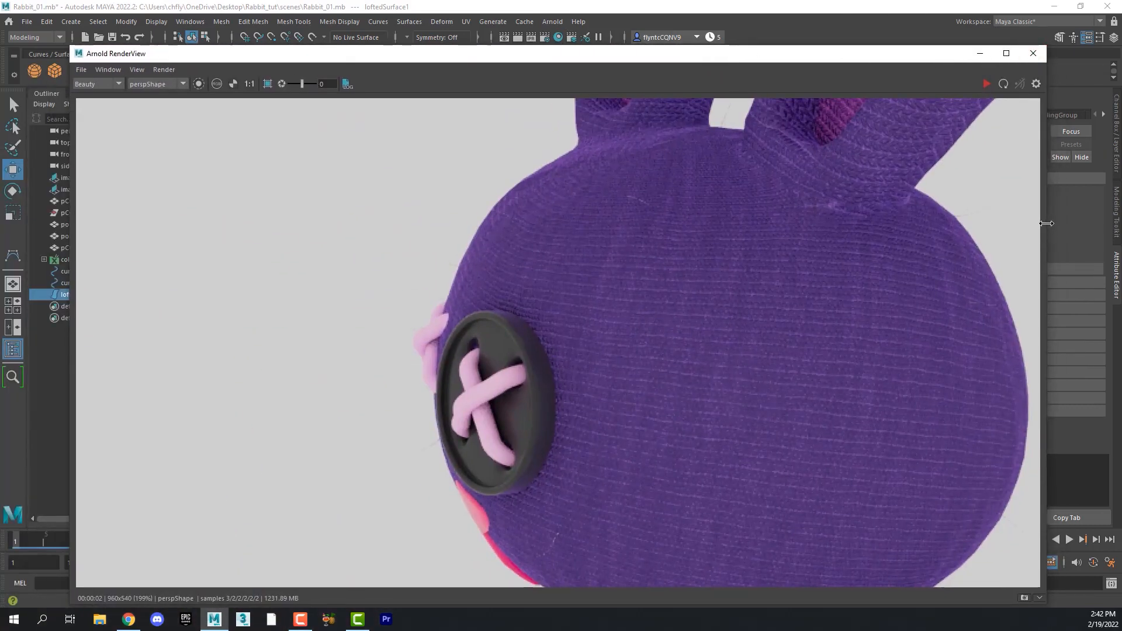
drag(1048, 224, 564, 223)
drag(292, 47, 181, 128)
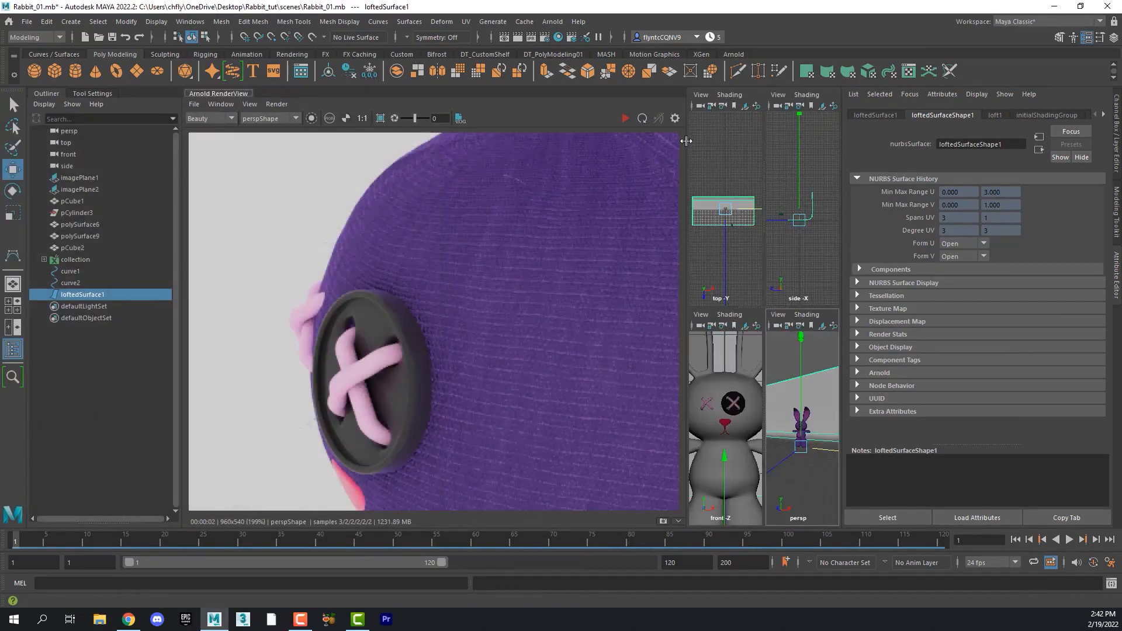
- Narrow the Arnold RenderView panel beside the viewports and restart the render of the perspective view
drag(686, 141, 505, 156)
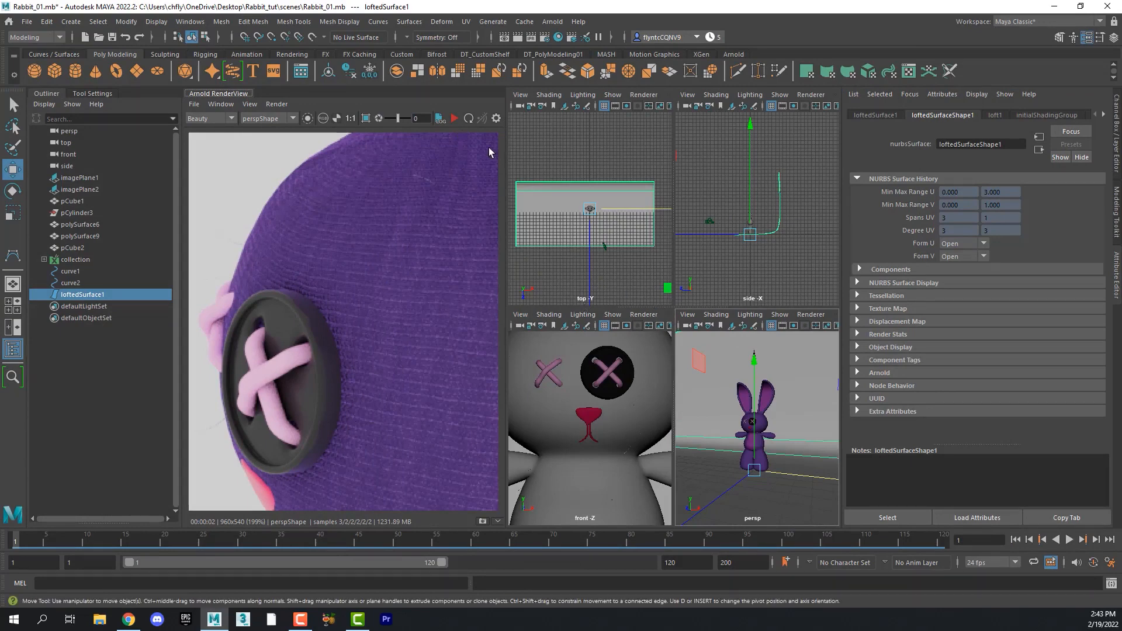
click(454, 122)
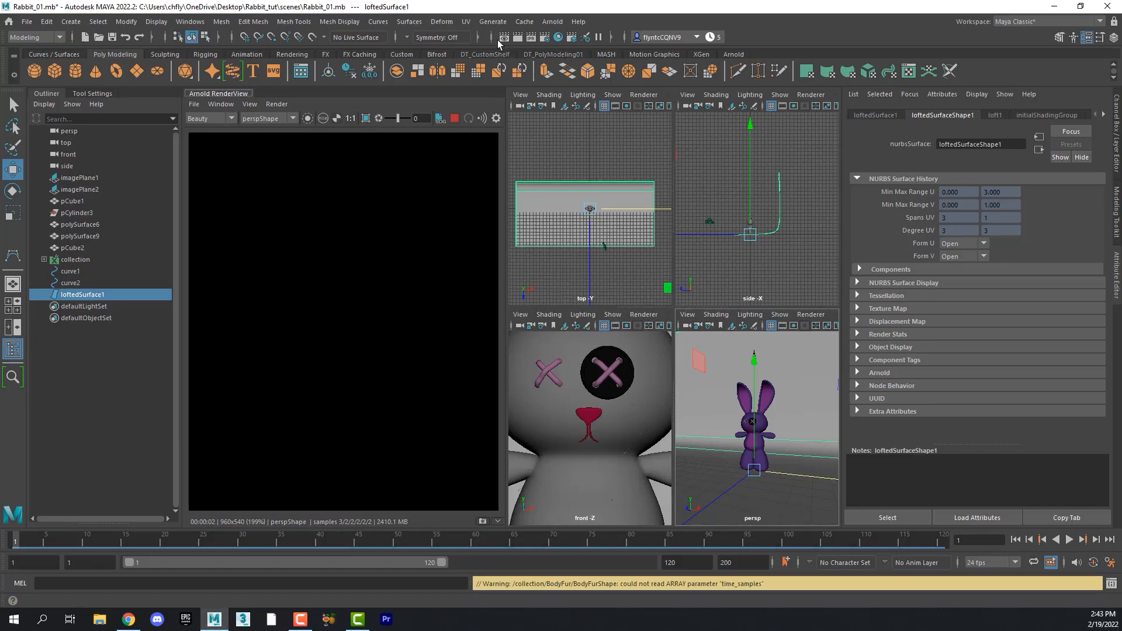
- Deselect everything and create an Arnold area light in the scene
click(556, 136)
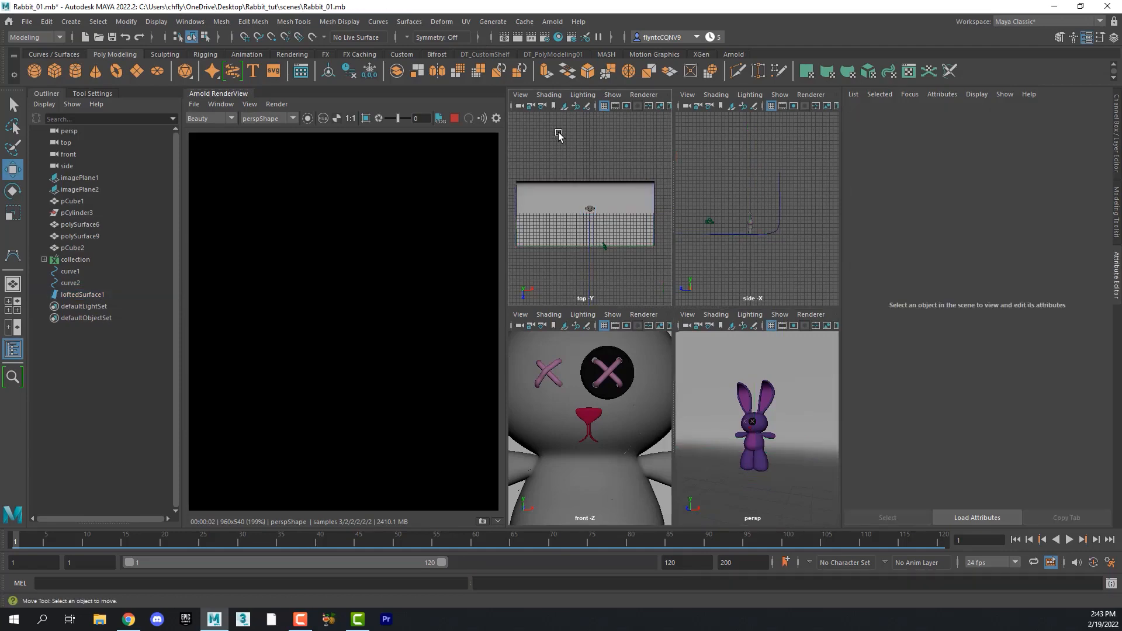
click(554, 23)
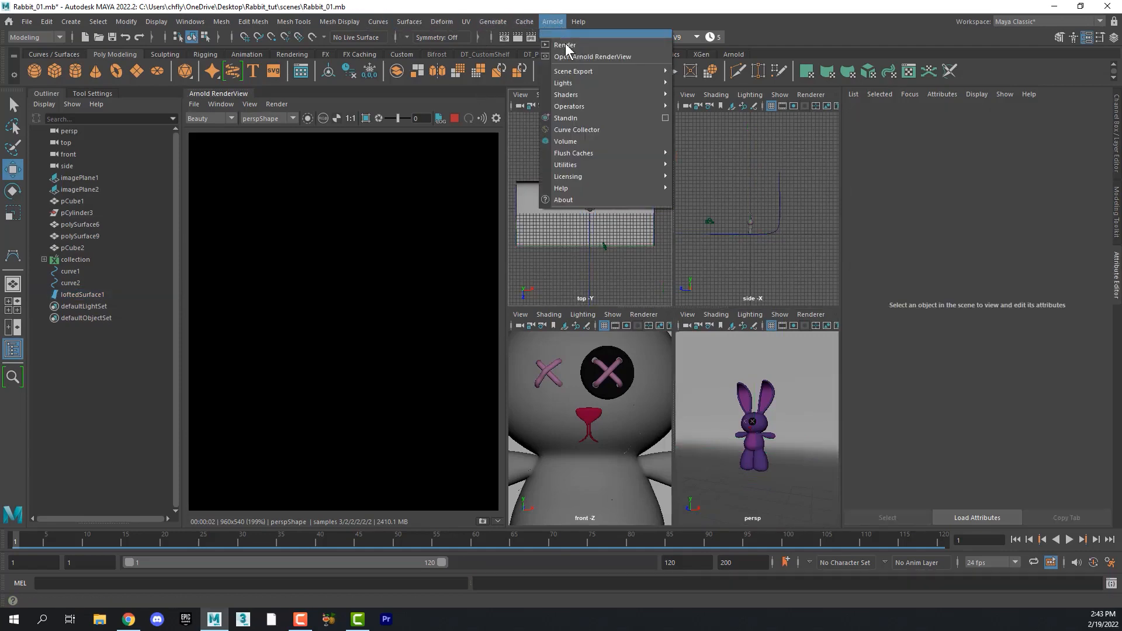
mouse_move(574, 80)
click(726, 83)
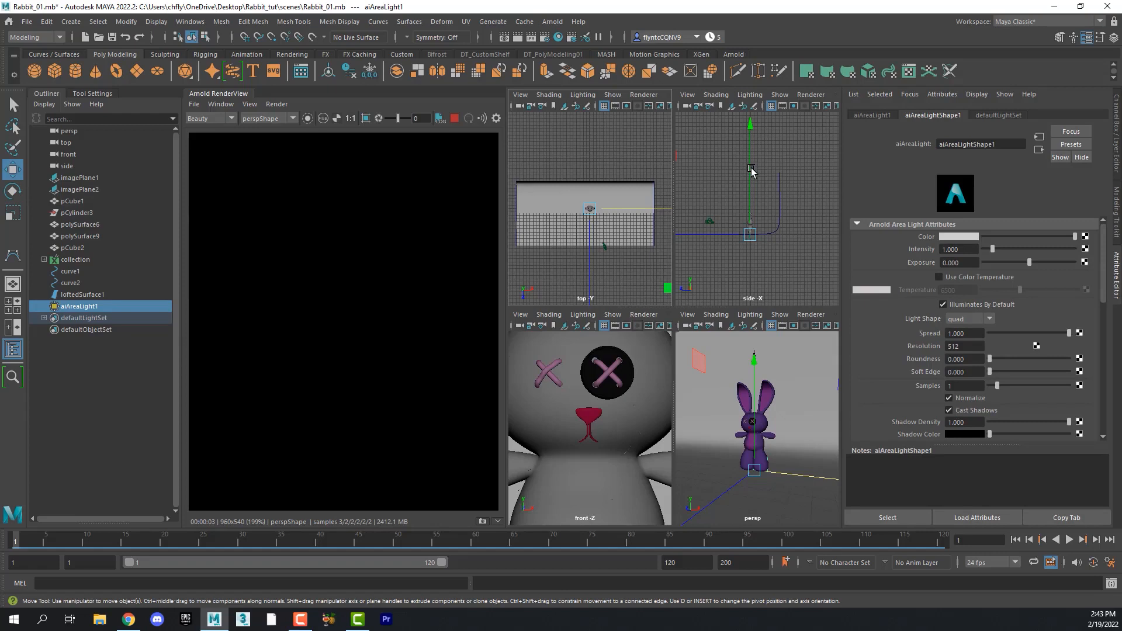
- Raise the area light above the rabbit and scale it up in the top and side views
drag(751, 170, 753, 123)
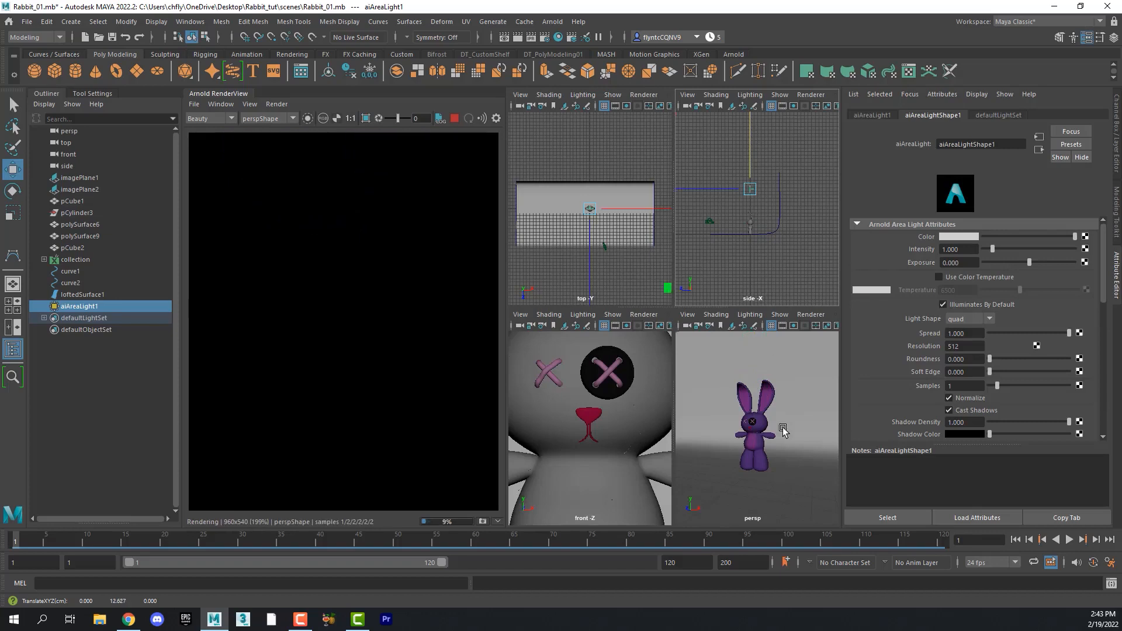
scroll(767, 197, down, 3)
scroll(760, 197, up, 10)
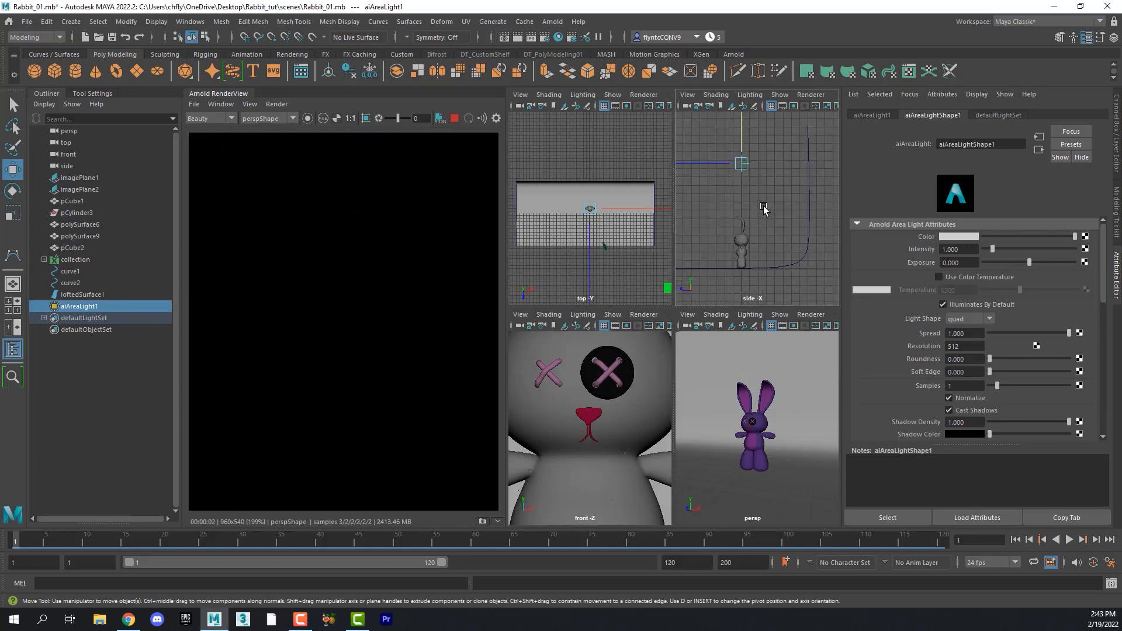
key(f)
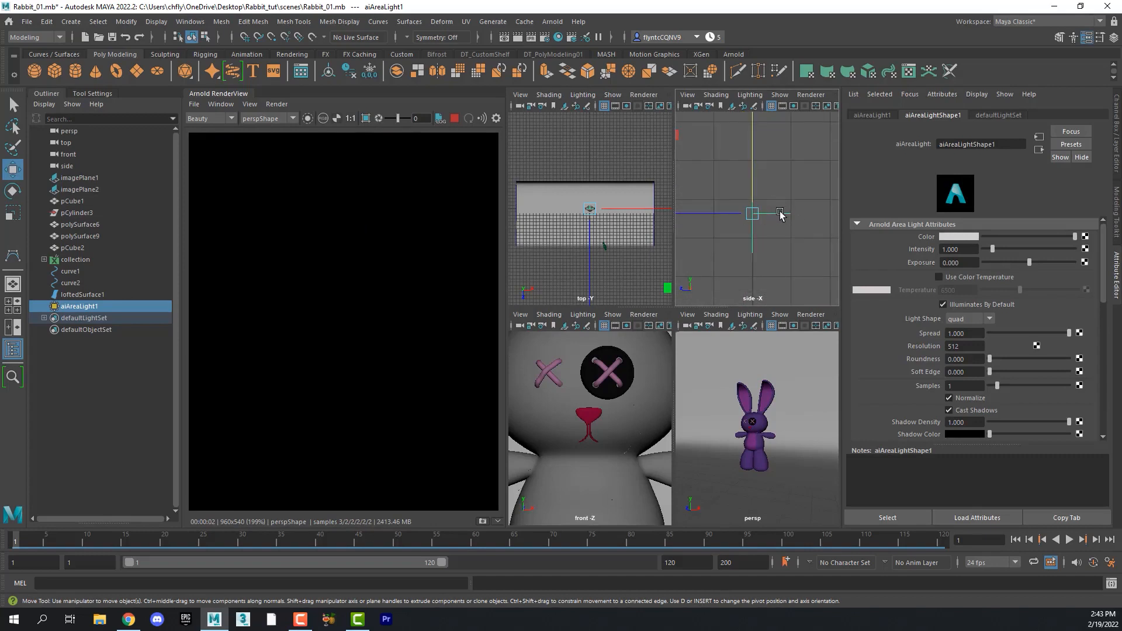
key(f)
key(r)
drag(590, 208, 649, 260)
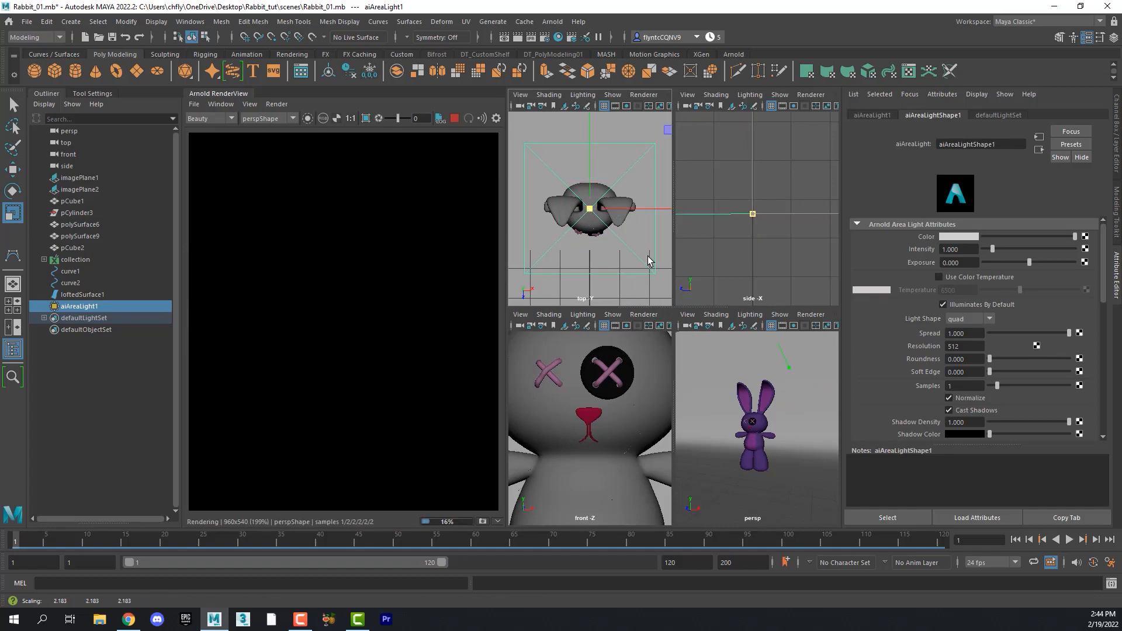
scroll(647, 261, down, 5)
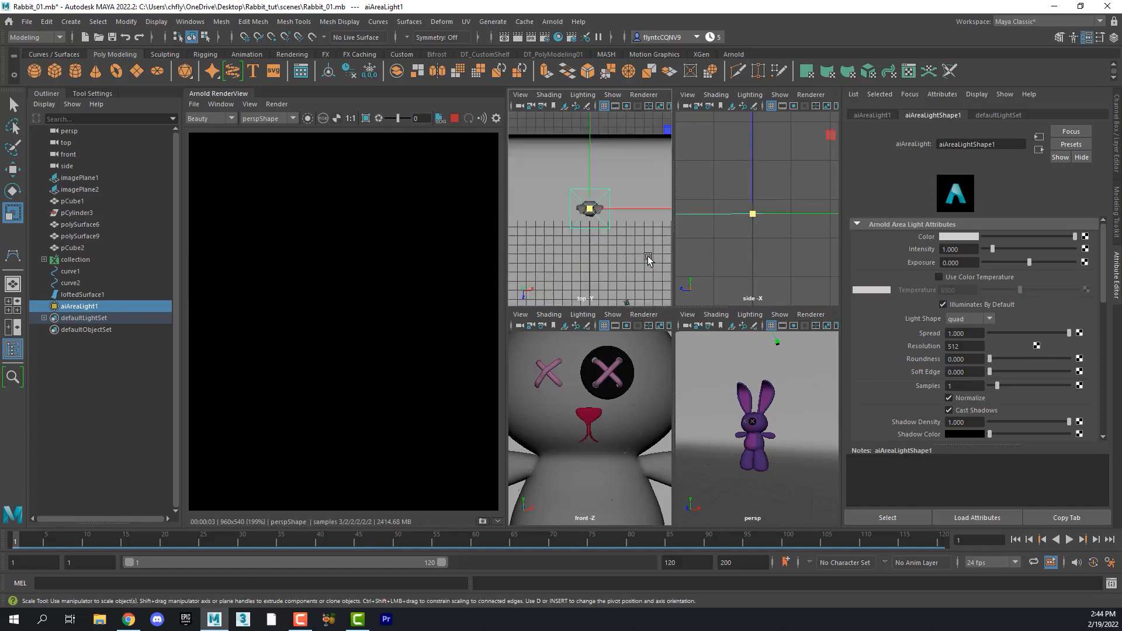
alt+middle_drag(623, 226, 592, 257)
mouse_move(664, 241)
mouse_down()
mouse_move(764, 238)
mouse_move(662, 222)
mouse_up()
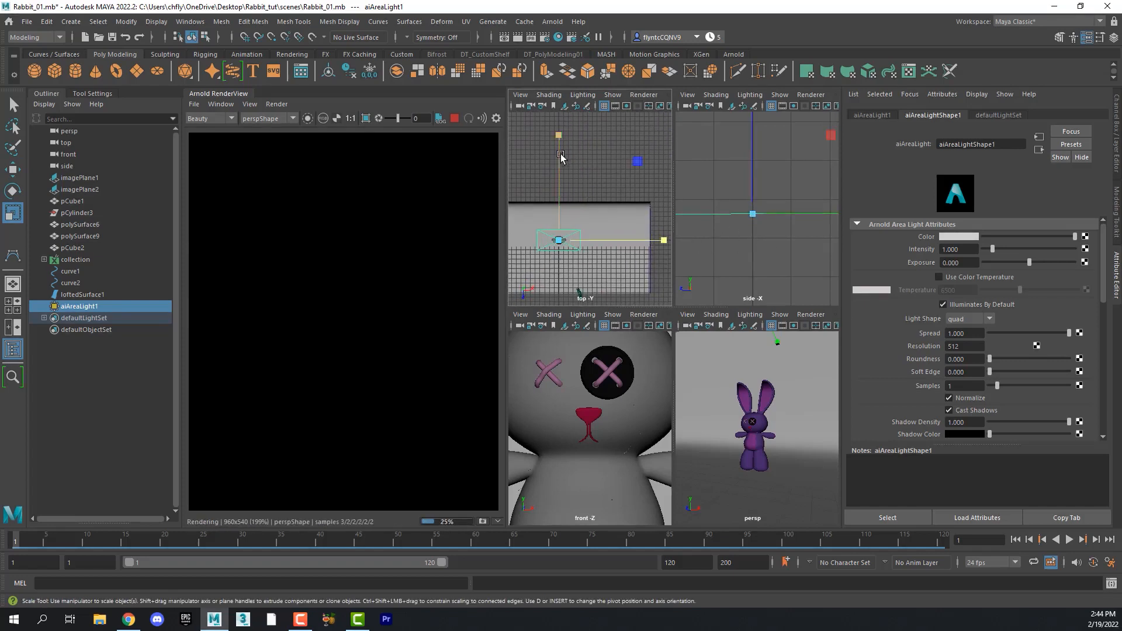
drag(560, 135, 561, 99)
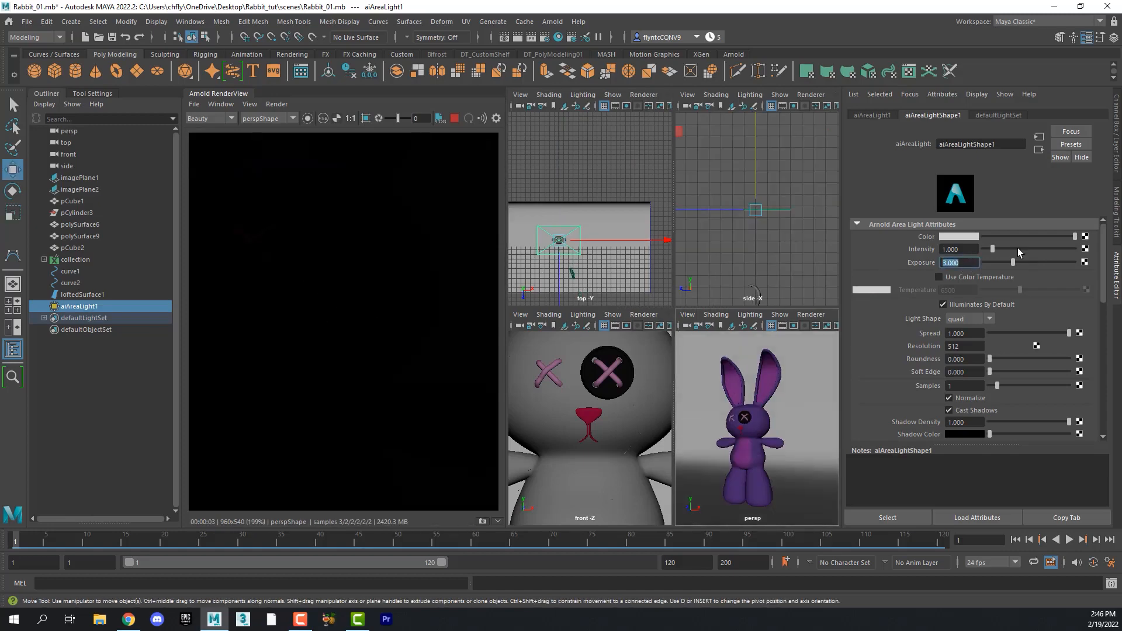
- Set the area light's exposure to 10
text(10)
key(Return)
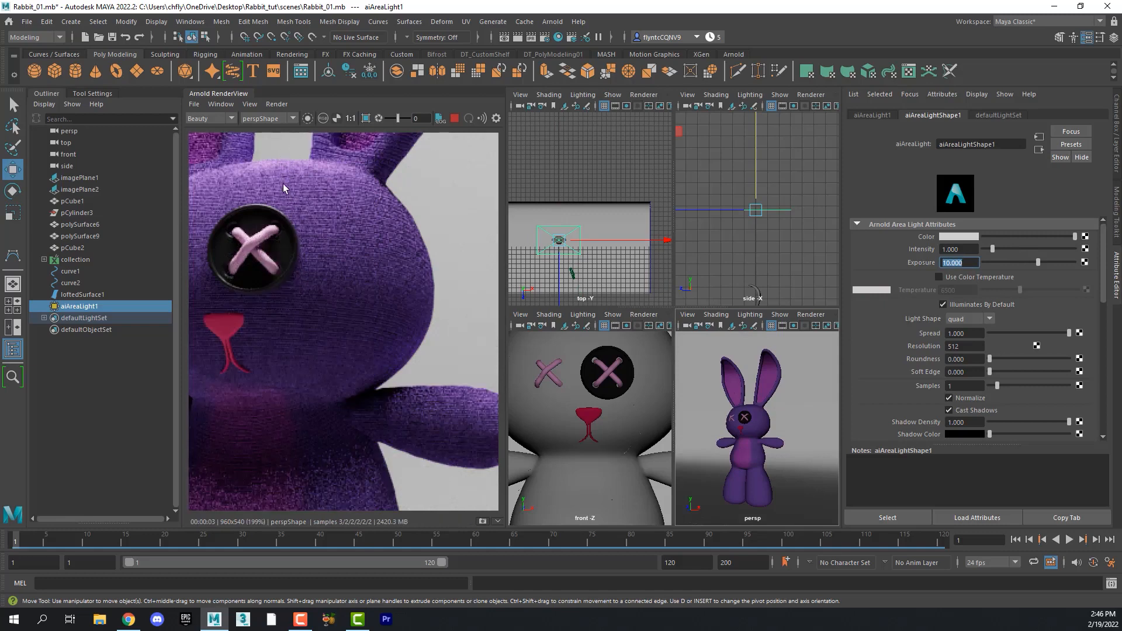
- Lower the area light's exposure to 6 after inspecting the render
scroll(328, 266, up, 3)
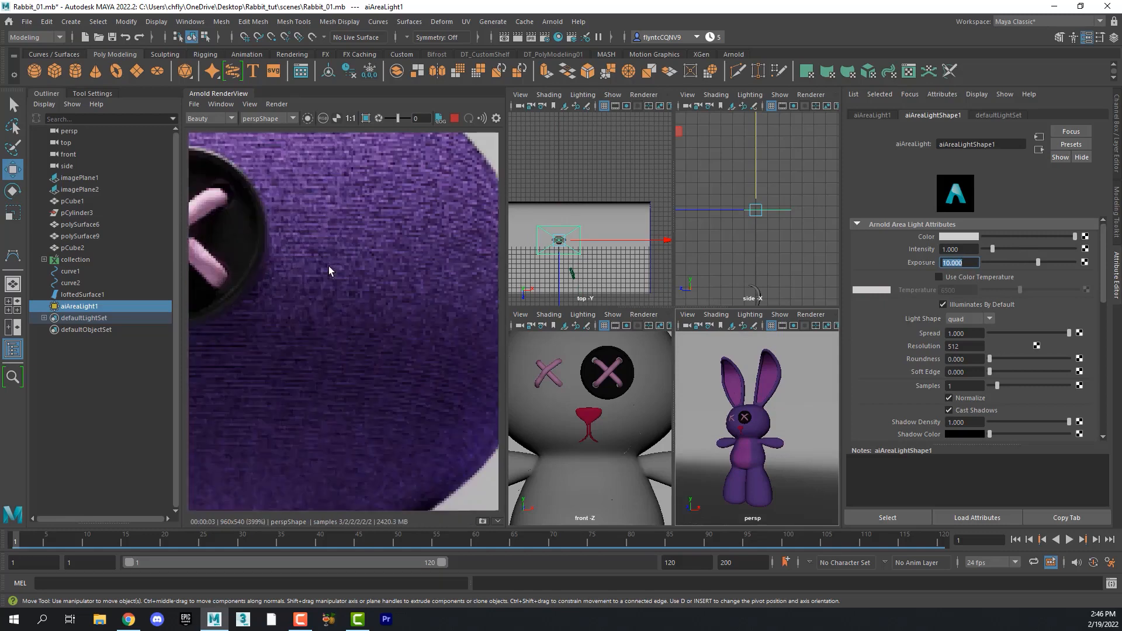
scroll(329, 266, down, 3)
scroll(329, 265, down, 3)
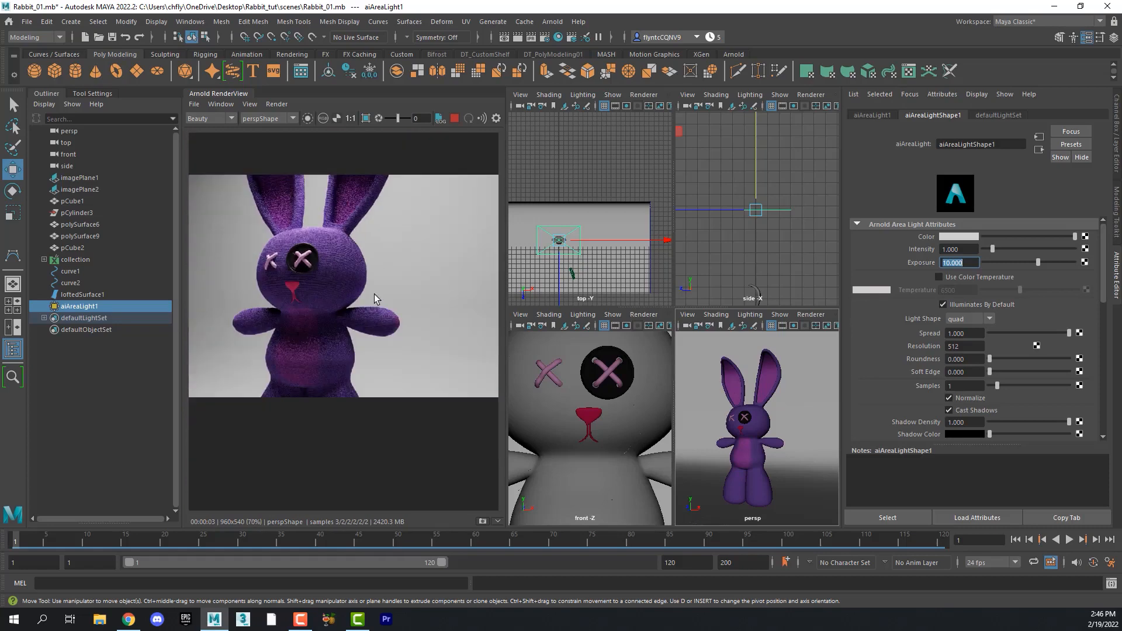
middle_drag(338, 263, 387, 296)
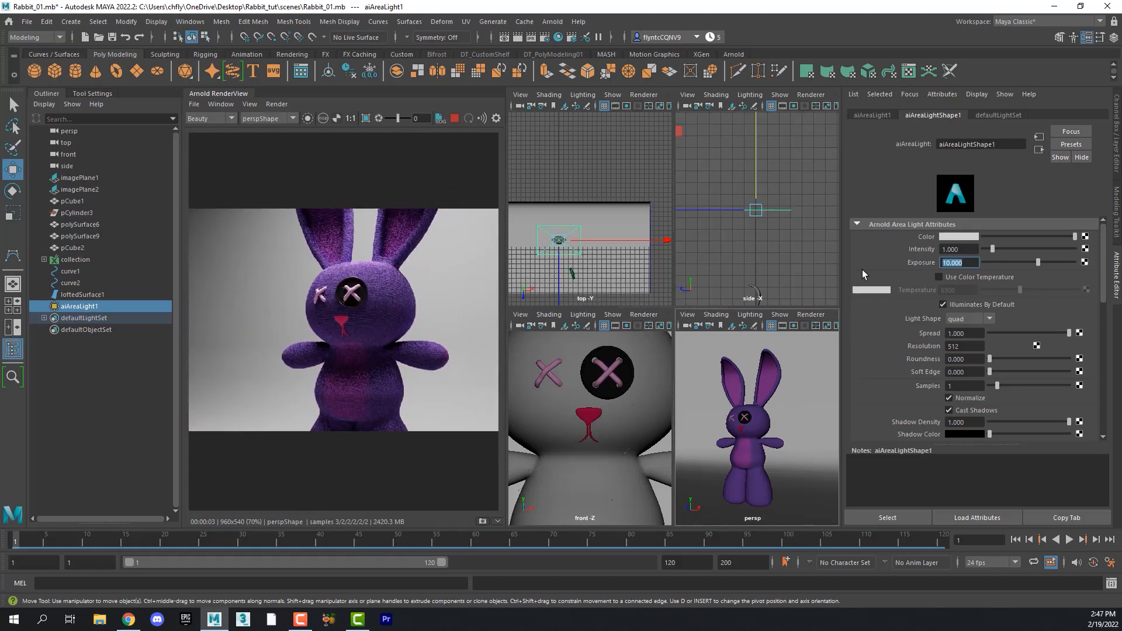
text(6)
key(Return)
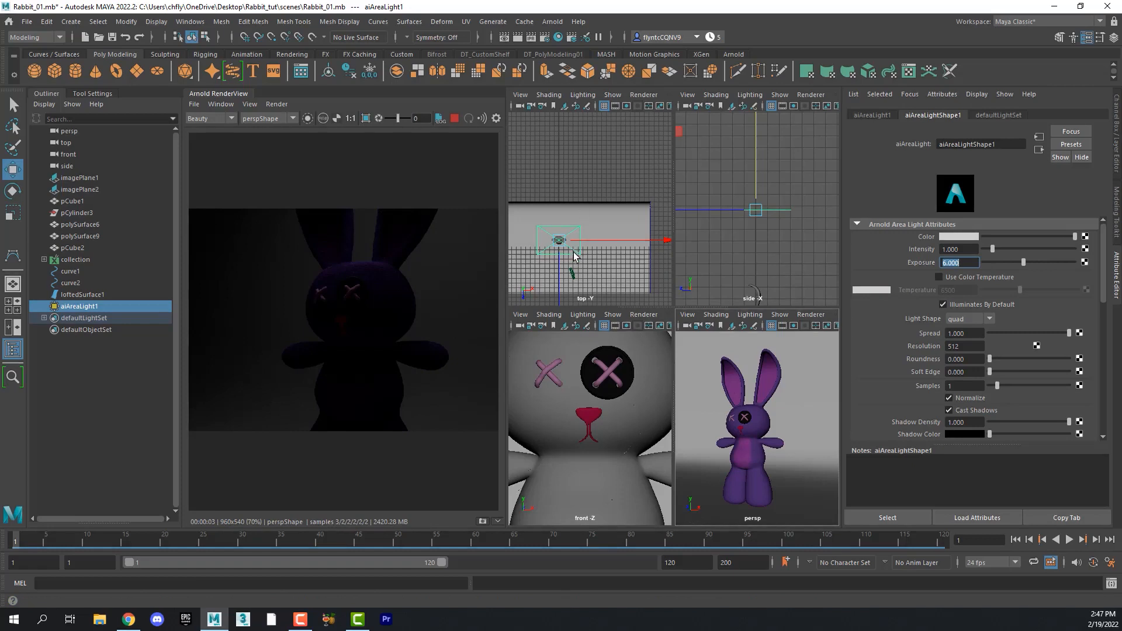
- Move the area light forward in front of the rabbit in the top view
scroll(573, 257, up, 3)
scroll(573, 258, down, 3)
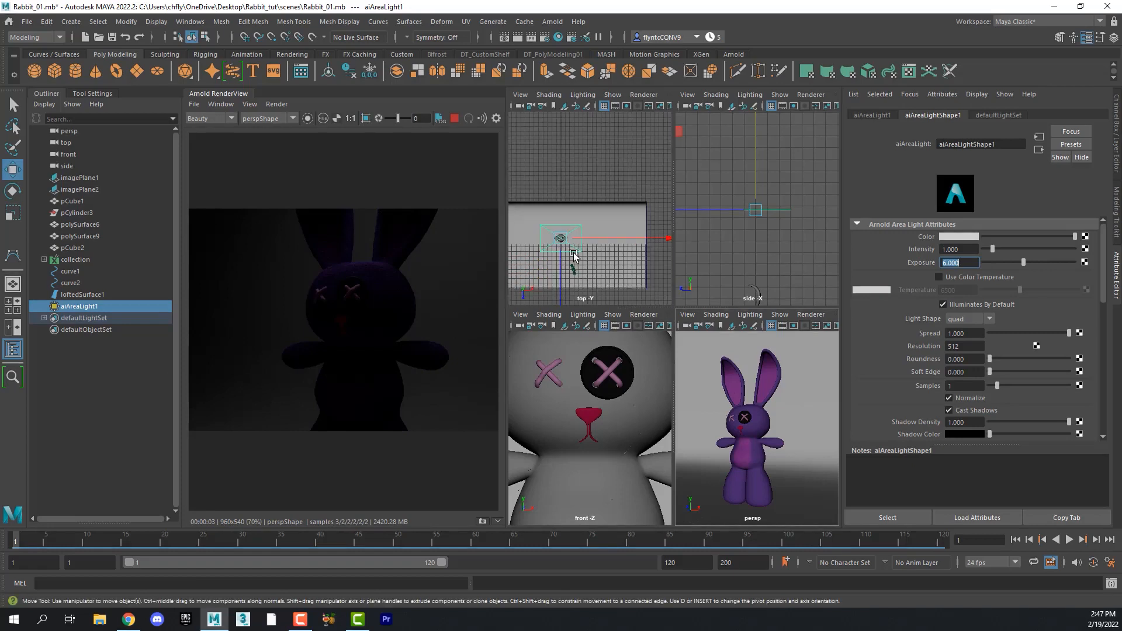
alt+middle_drag(573, 257, 578, 198)
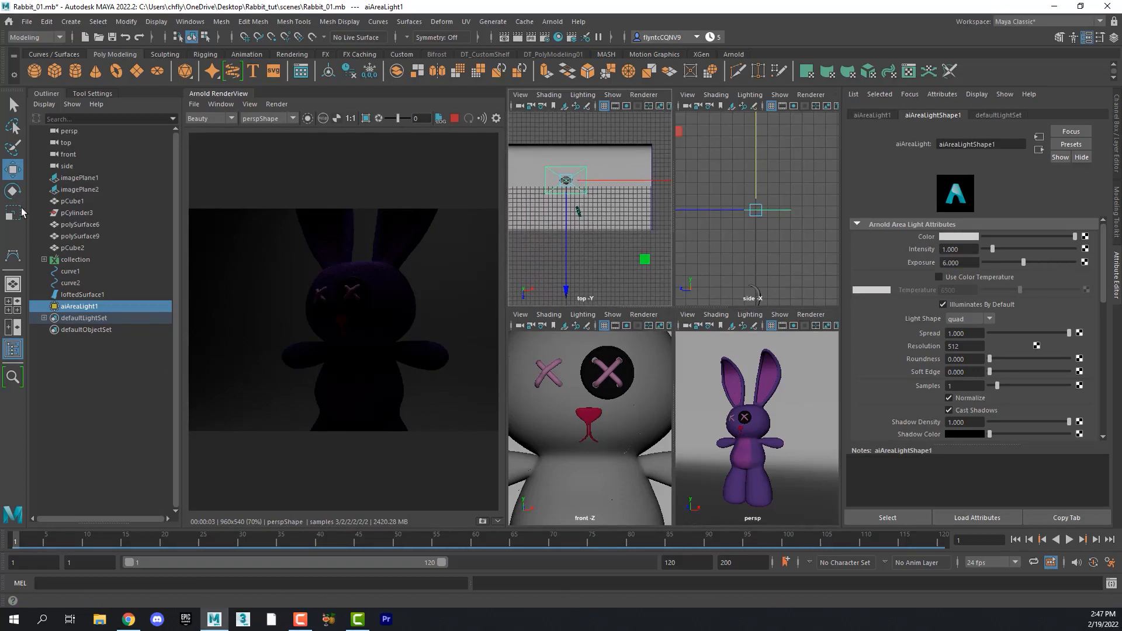
click(13, 166)
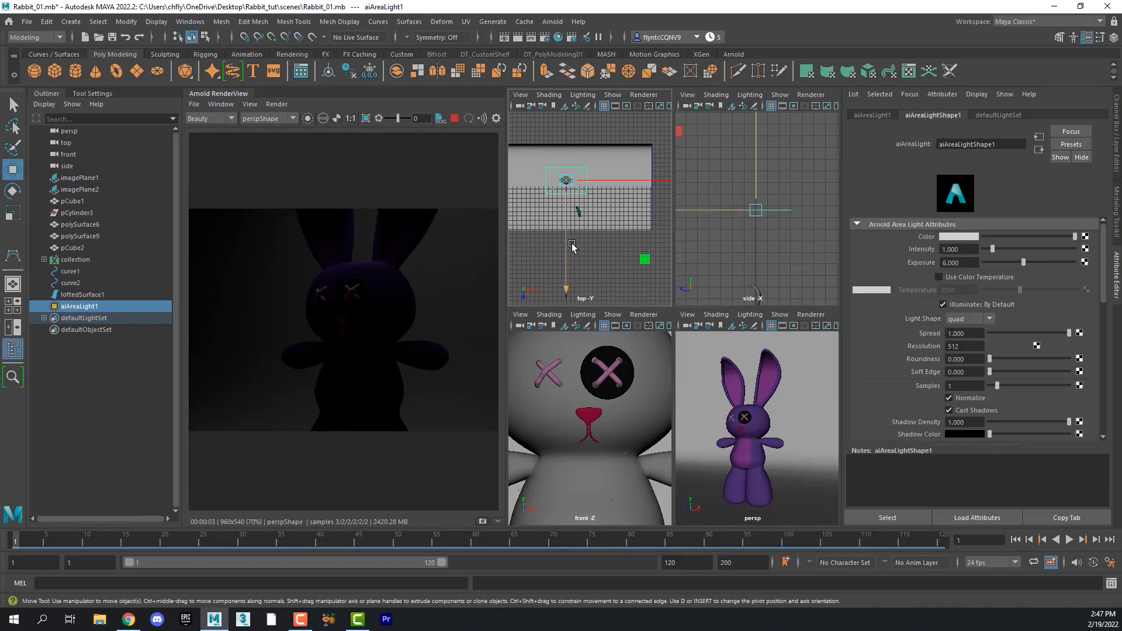
drag(572, 246, 576, 316)
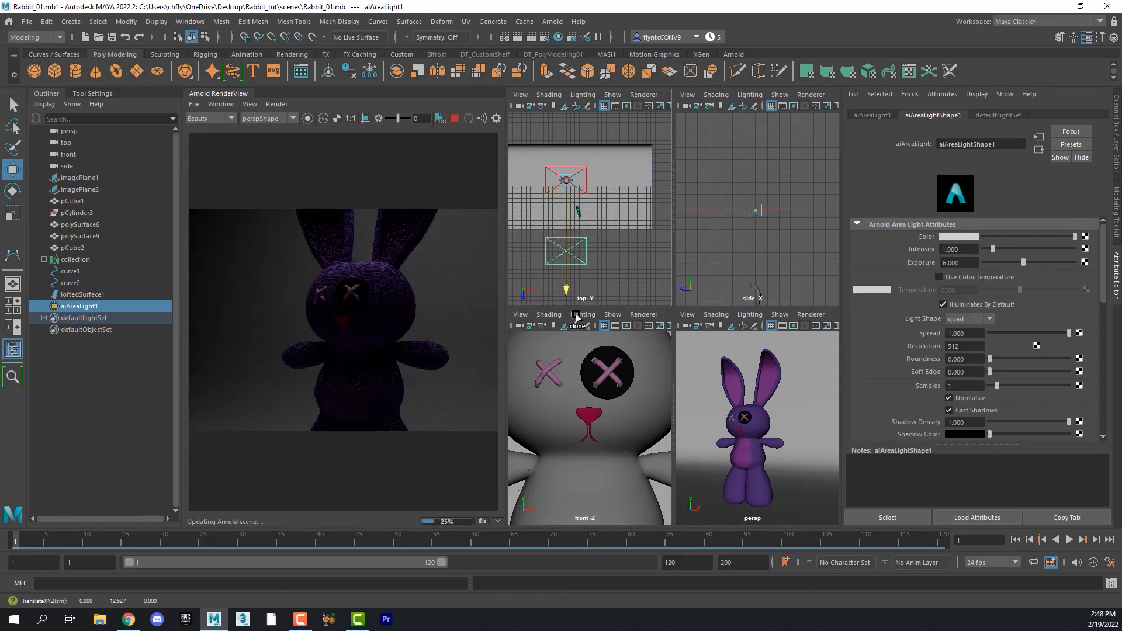
- Duplicate the area light and tilt the copy down toward the rabbit in the side view
key(ctrl+d)
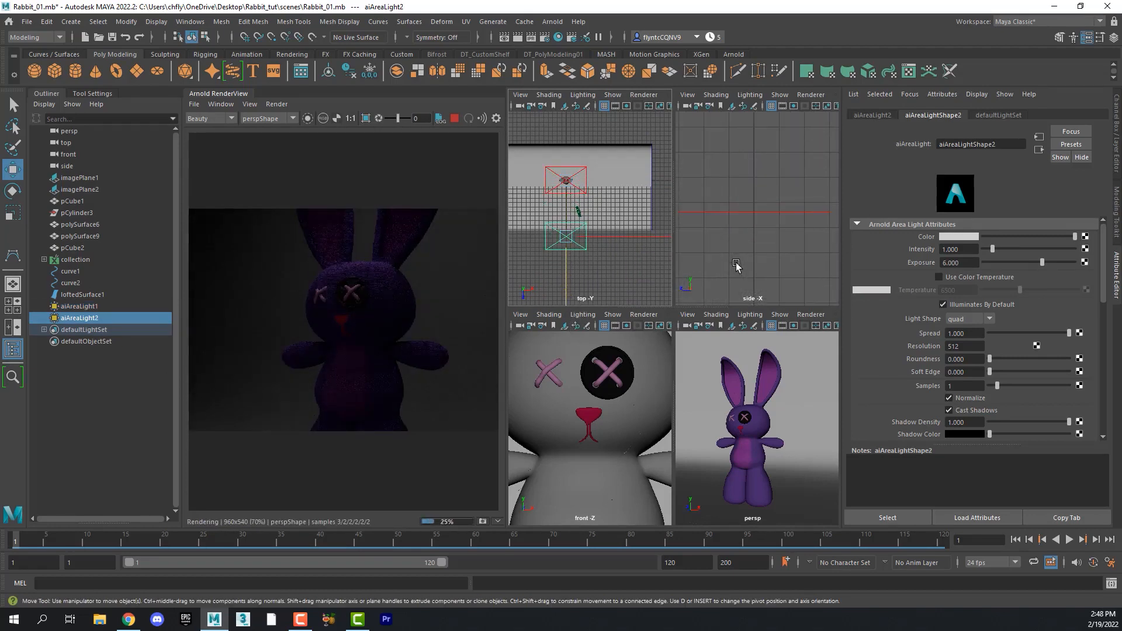
scroll(736, 263, down, 8)
alt+middle_drag(763, 263, 785, 250)
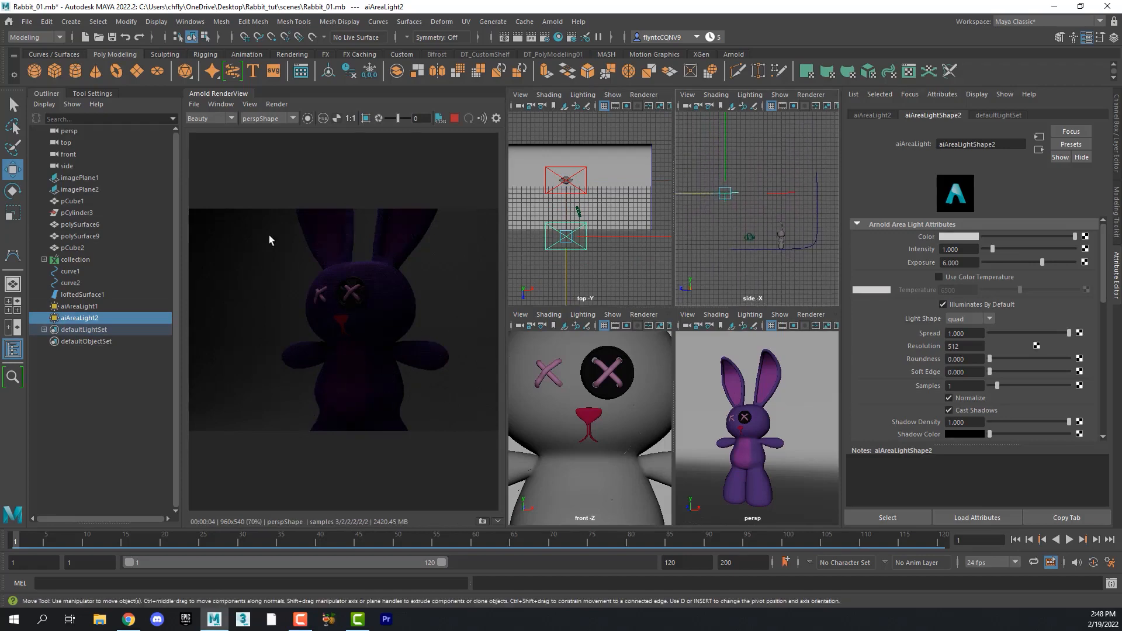
click(12, 192)
drag(826, 168, 788, 50)
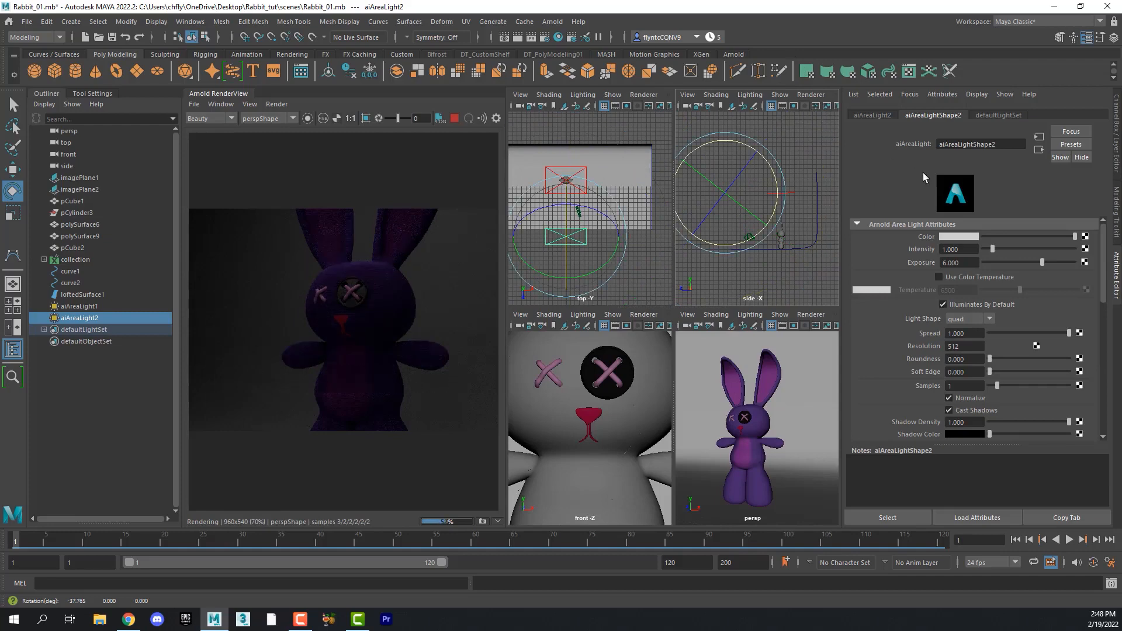
click(12, 171)
drag(725, 148, 721, 181)
click(12, 191)
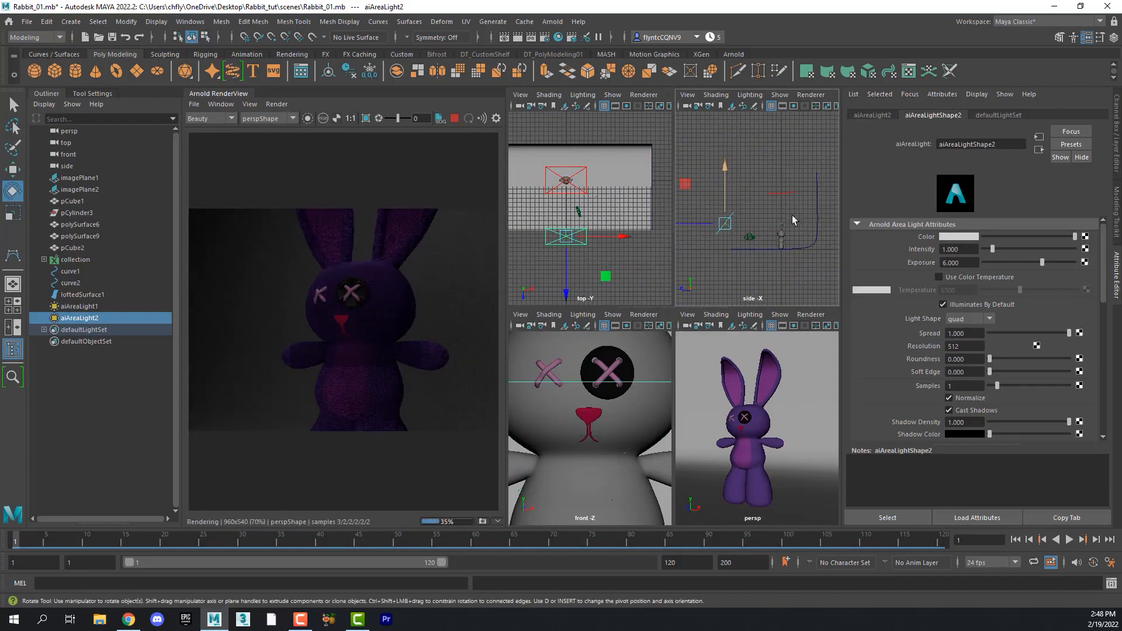
drag(770, 193, 764, 188)
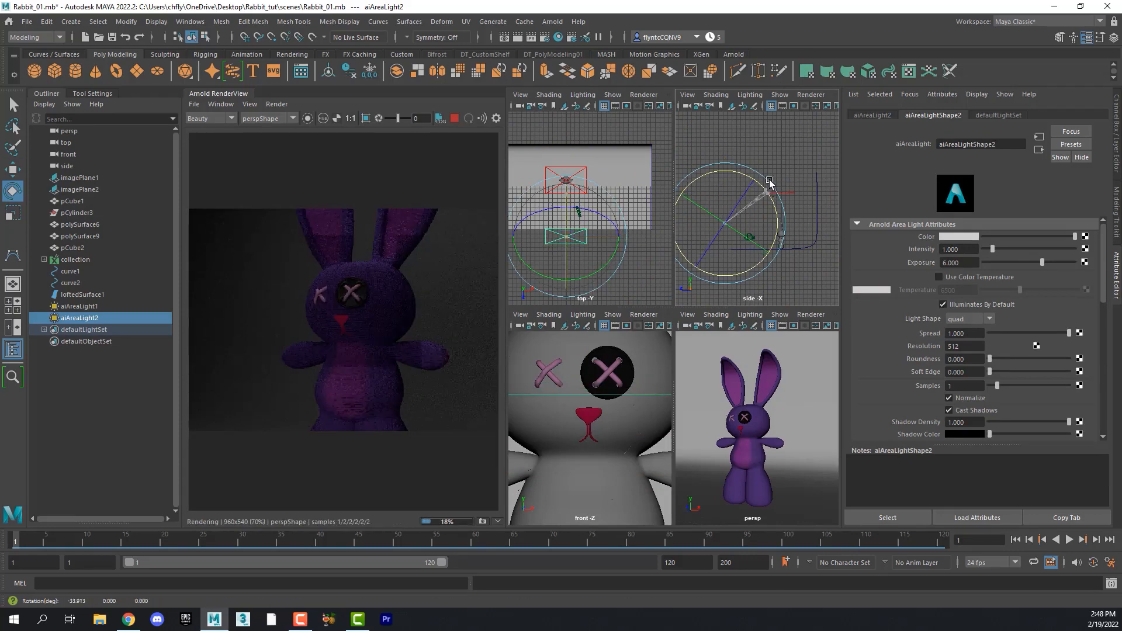
- Move the duplicate light to the rabbit's right side and rotate it to aim at the rabbit
key(w)
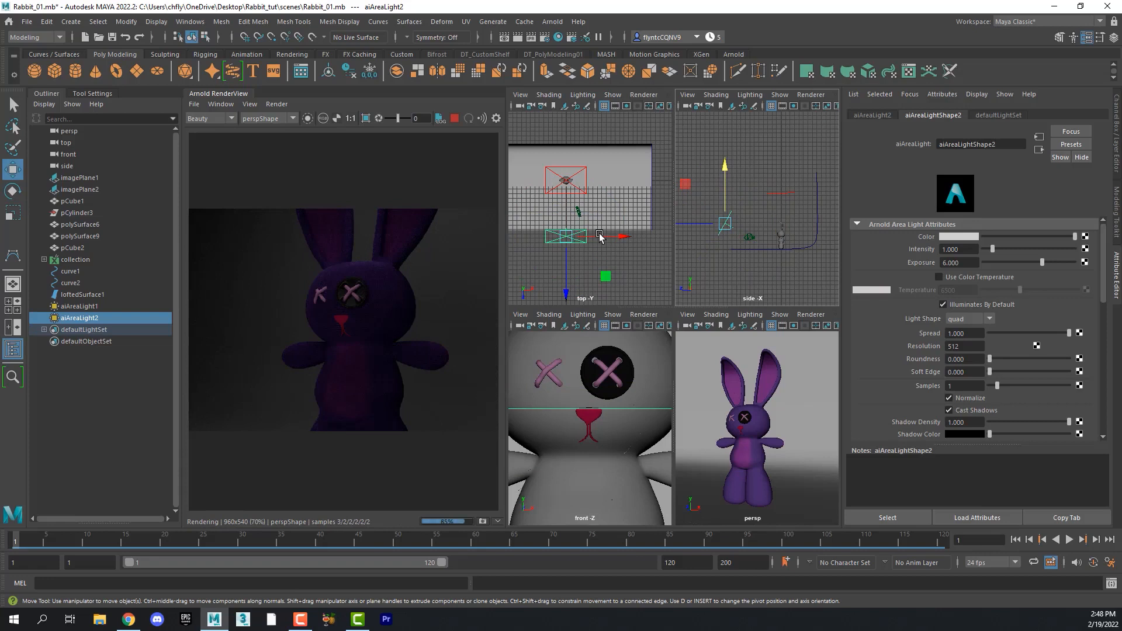
drag(600, 236, 652, 236)
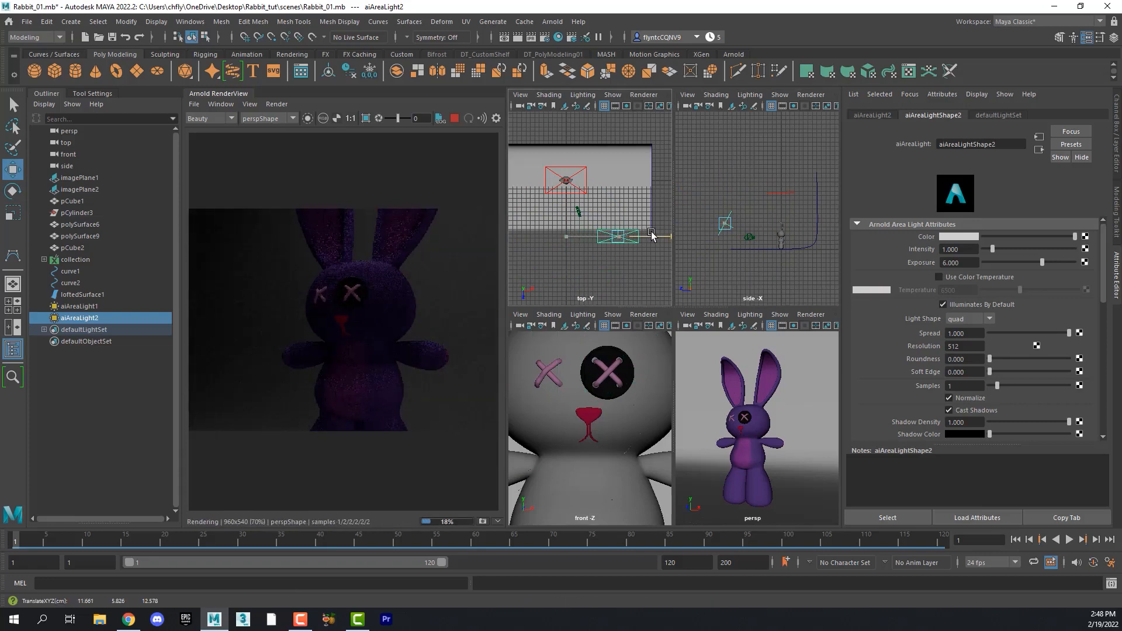
click(12, 191)
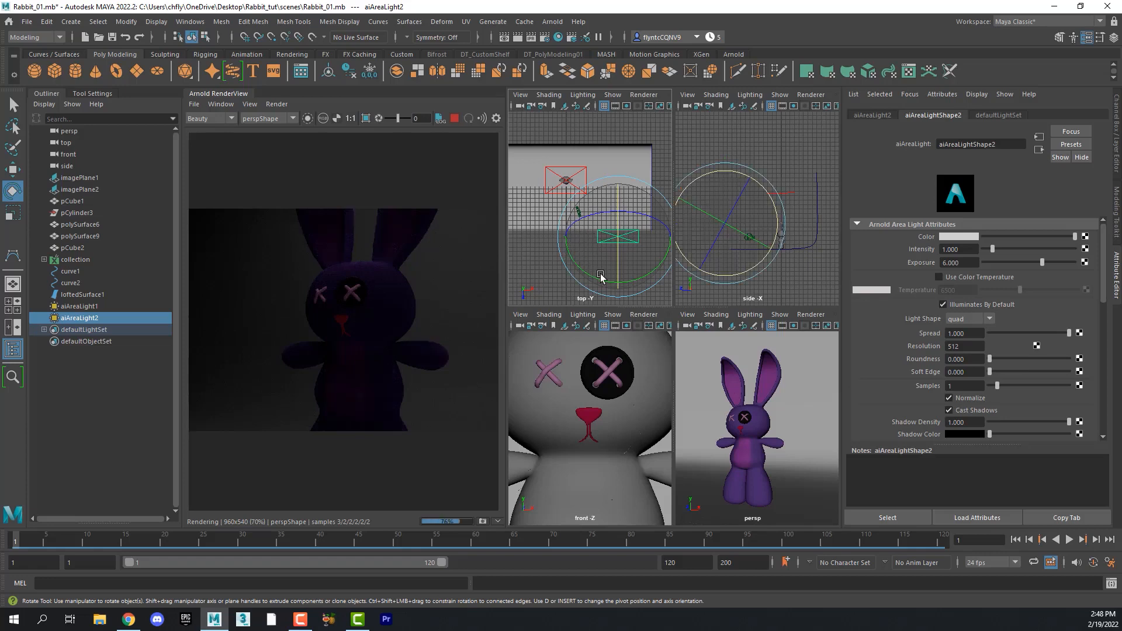
drag(570, 254, 599, 273)
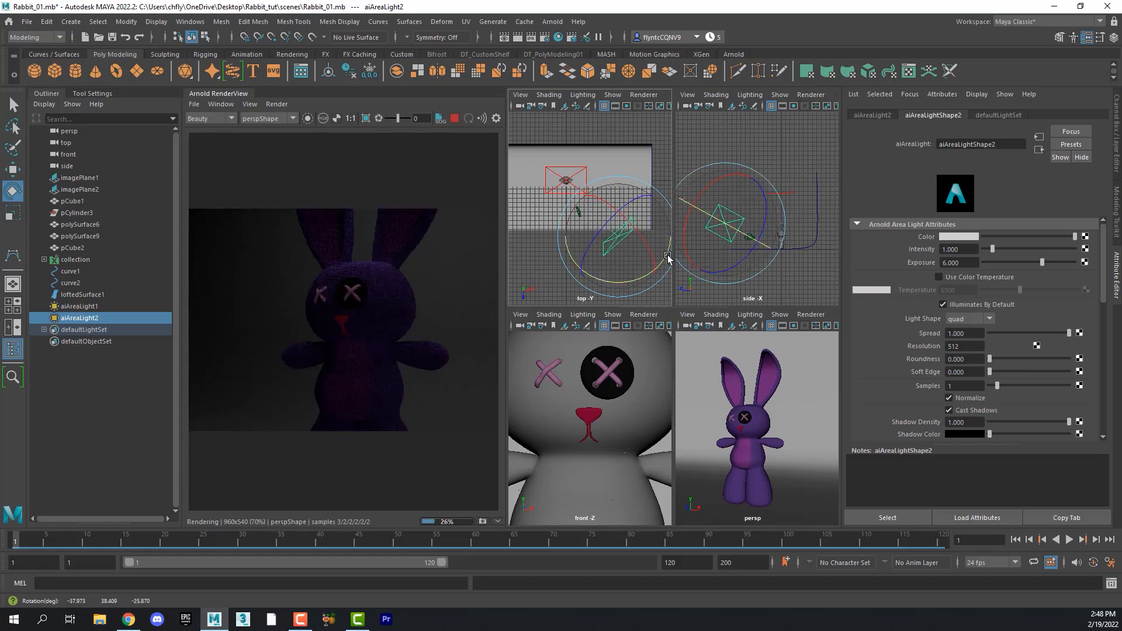
mouse_move(758, 223)
mouse_down()
mouse_move(765, 196)
mouse_move(767, 213)
mouse_up()
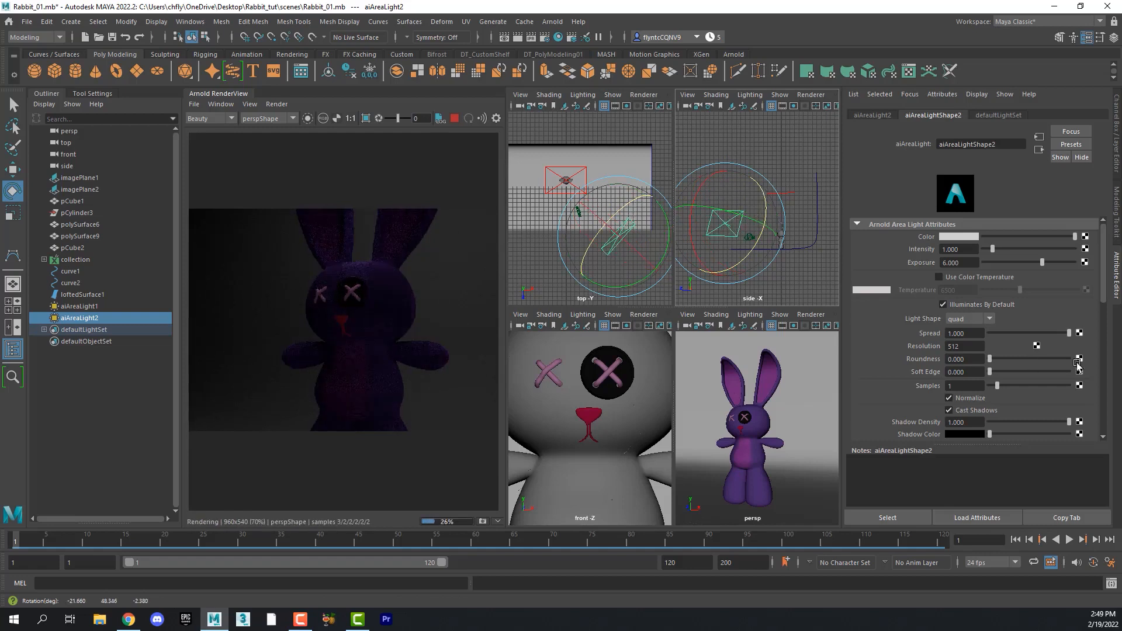
- Set the duplicate light's exposure to 9
click(967, 262)
double_click(967, 262)
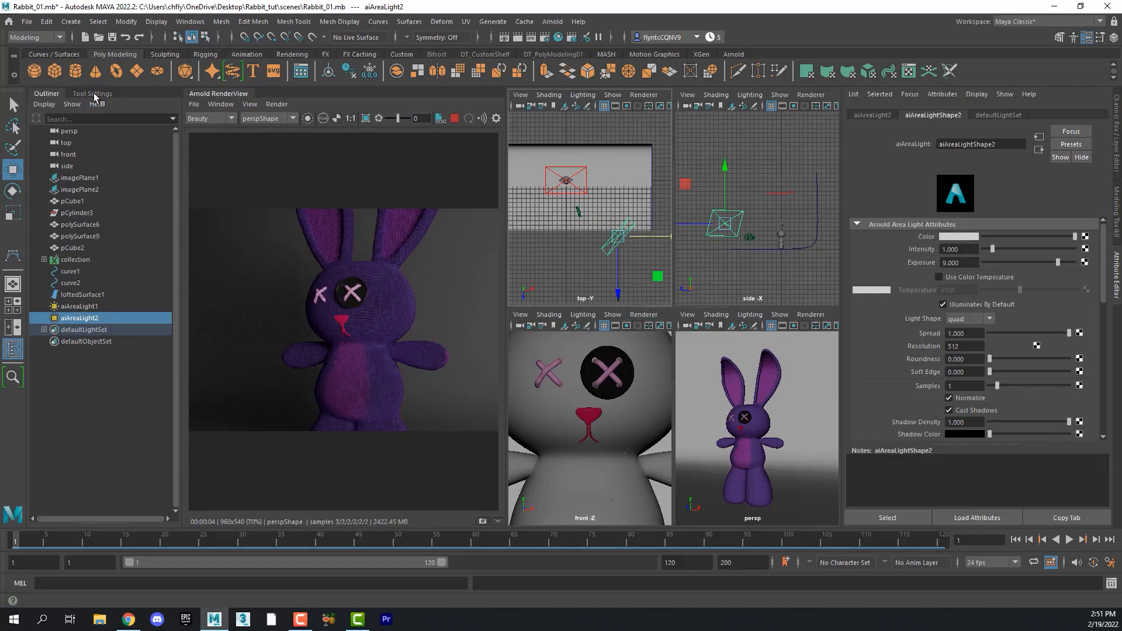
- Open the Move tool settings and set its axis orientation to Object
double_click(12, 170)
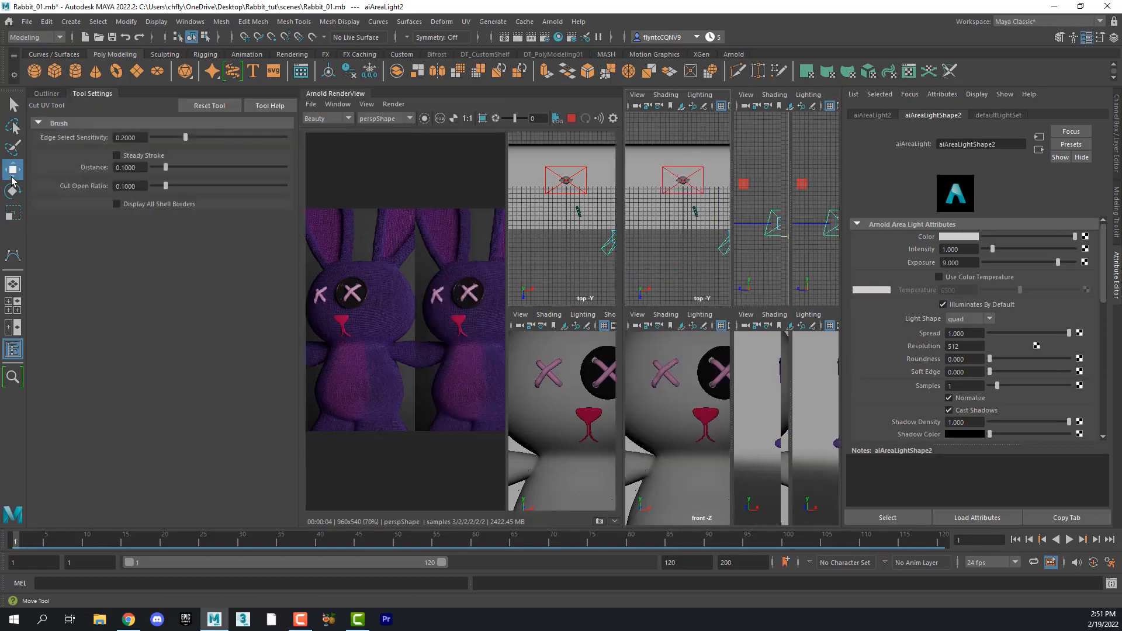
click(118, 138)
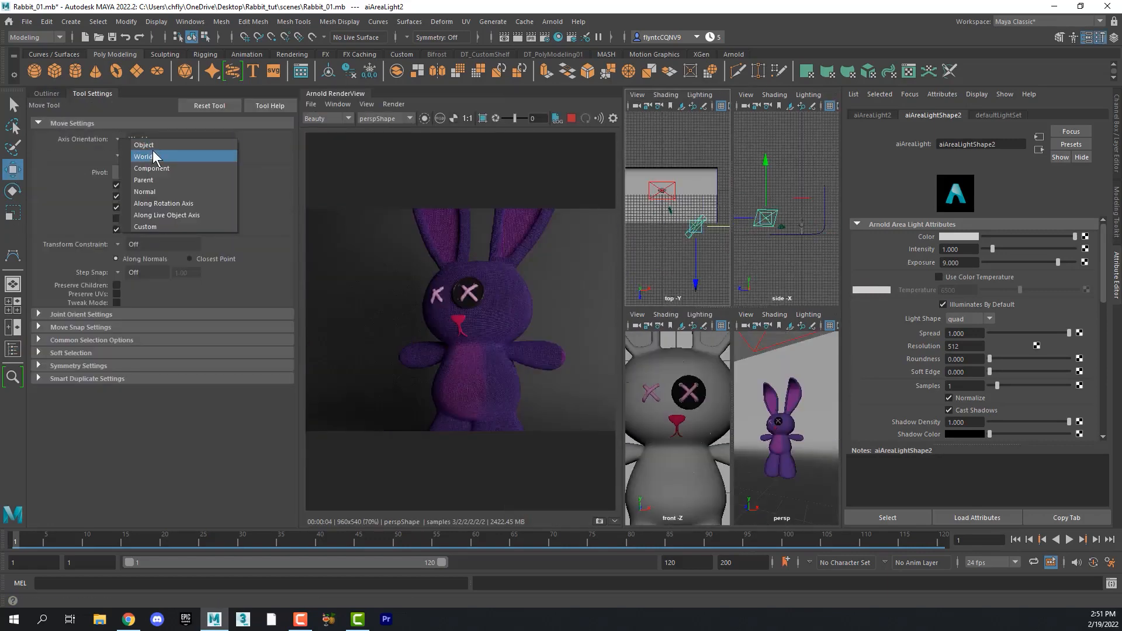
click(156, 148)
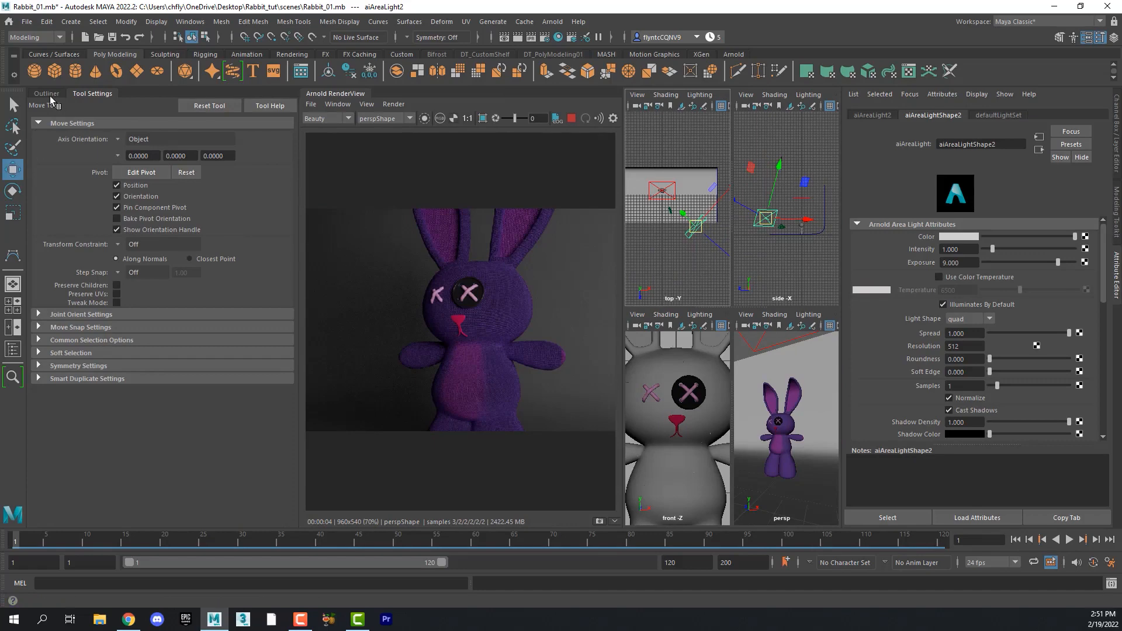
- Open the Outliner and reposition the second area light higher in the top and side views
click(47, 93)
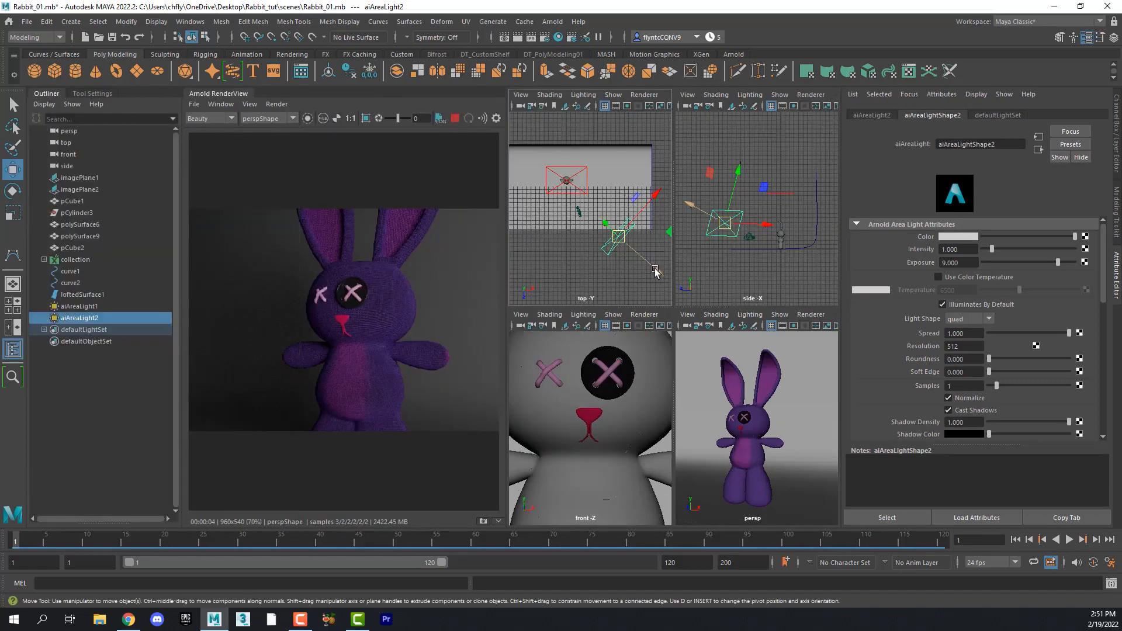
drag(653, 271, 621, 253)
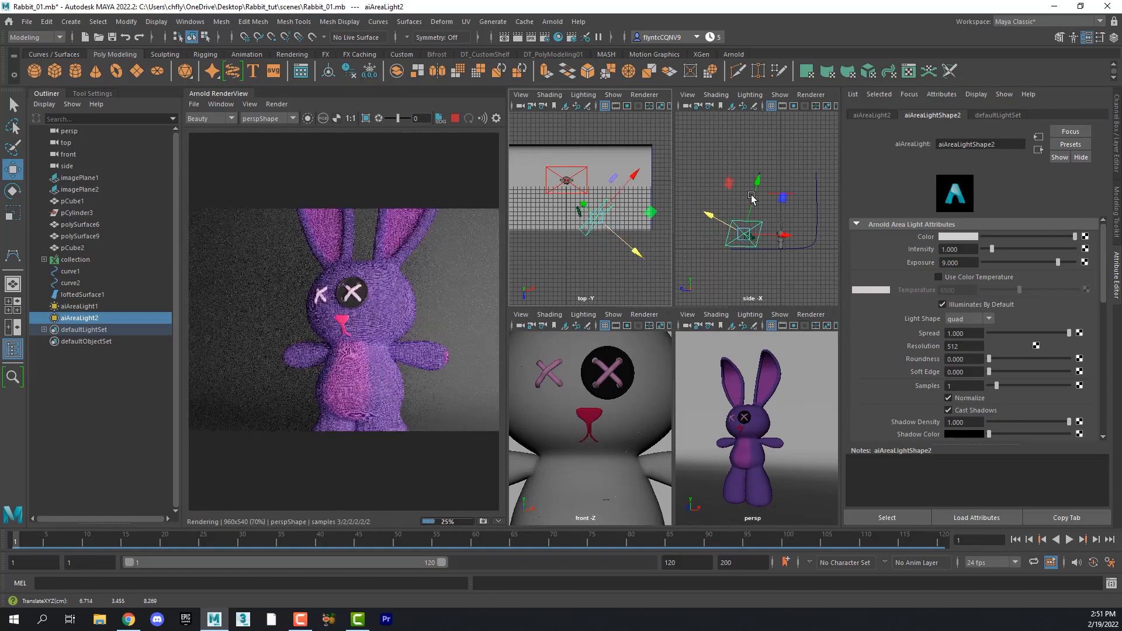
drag(754, 192, 754, 176)
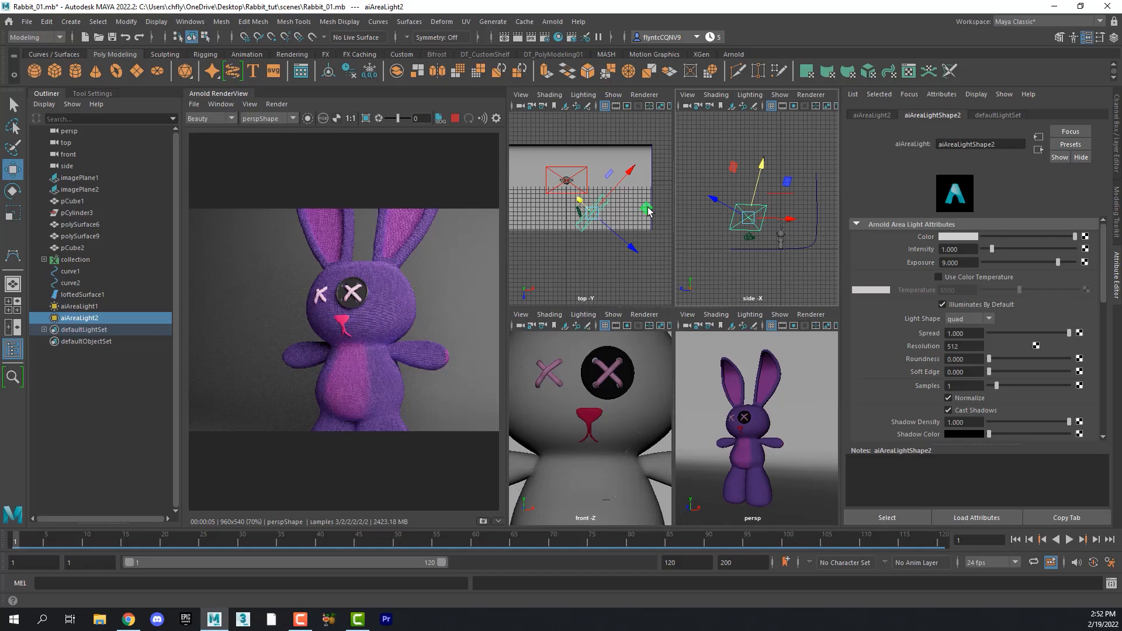
- Clone the area light, move the copy to the rabbit's other side and rotate it to aim at the rabbit
mouse_move(648, 208)
shift+mouse_down()
mouse_move(633, 225)
mouse_move(532, 232)
mouse_move(561, 269)
shift+mouse_up()
key(e)
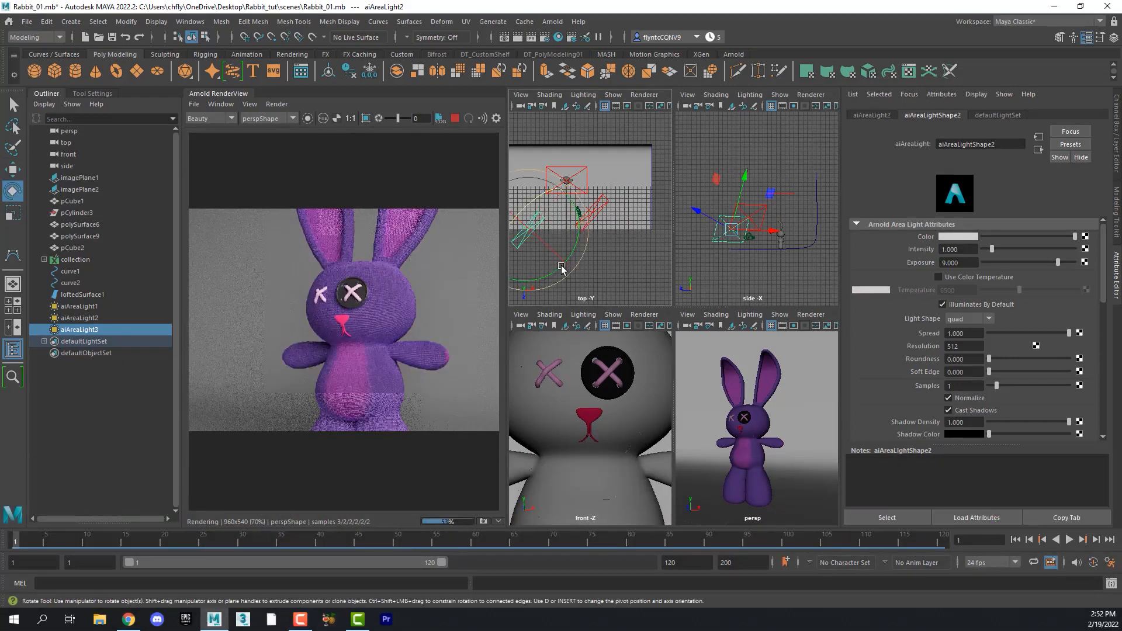
drag(489, 275, 454, 273)
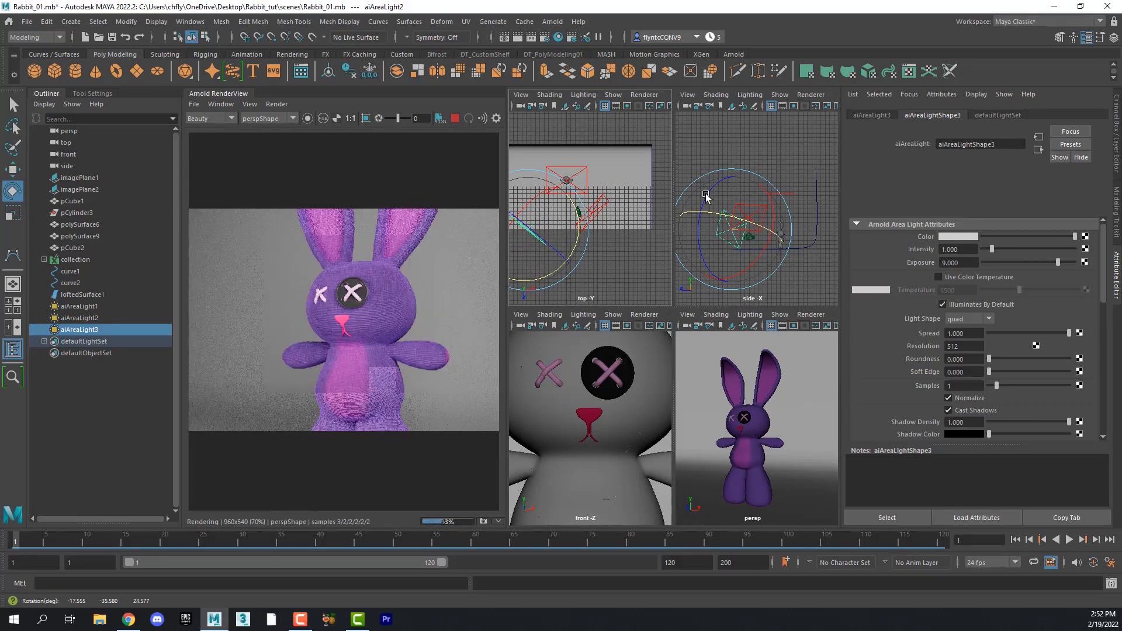
drag(703, 197, 701, 205)
click(12, 169)
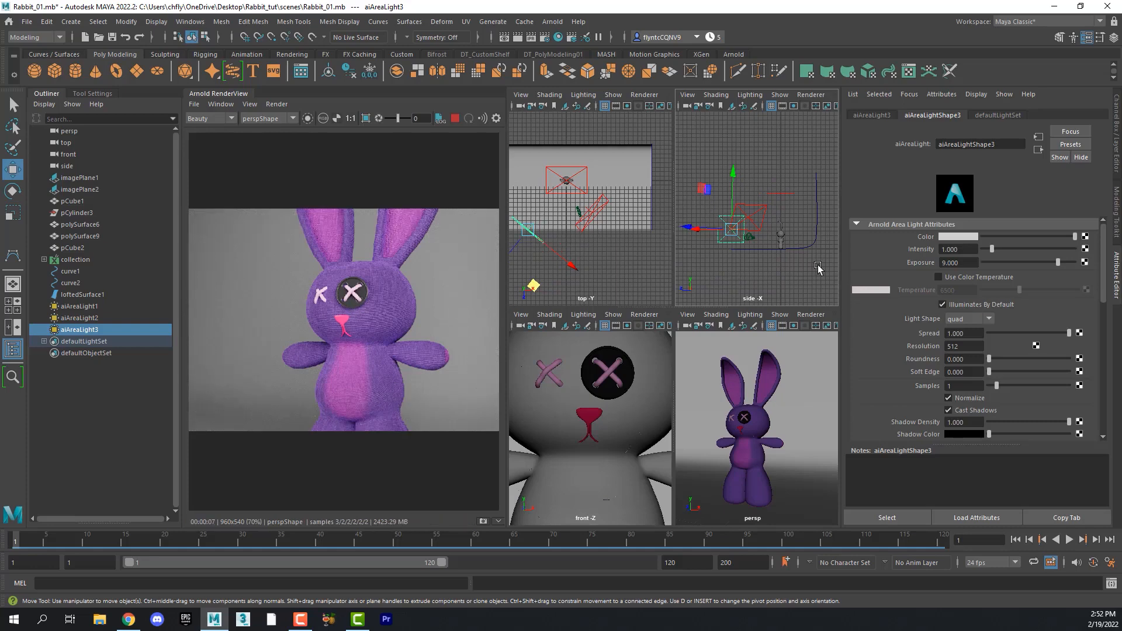
- Set the third area light's exposure to 5
click(961, 264)
text(4)
key(Return)
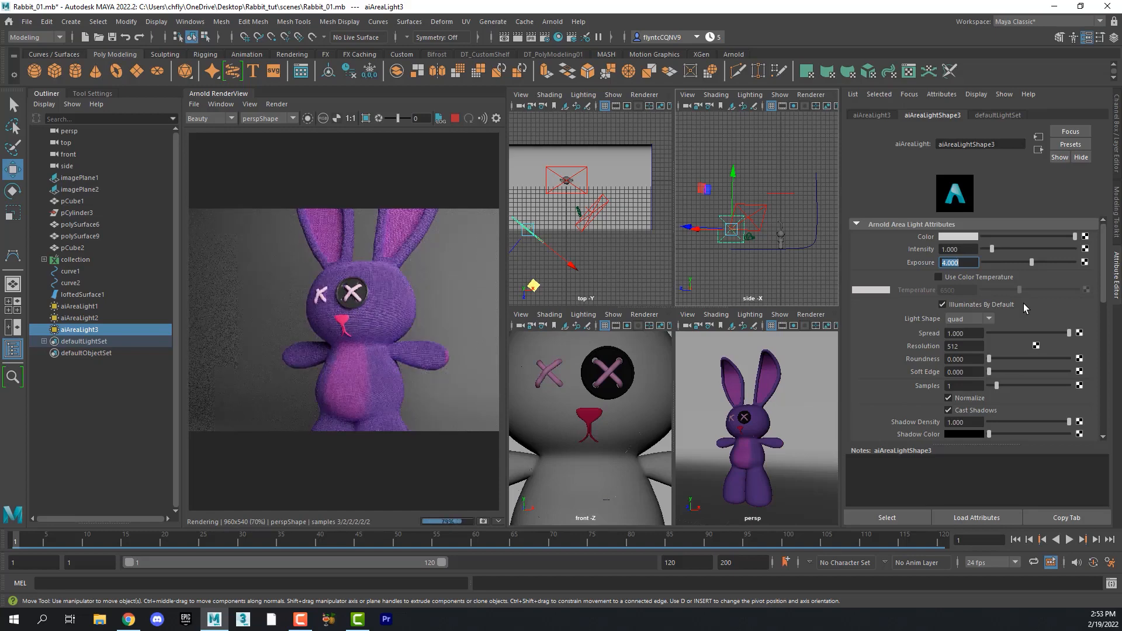
text(5)
key(Return)
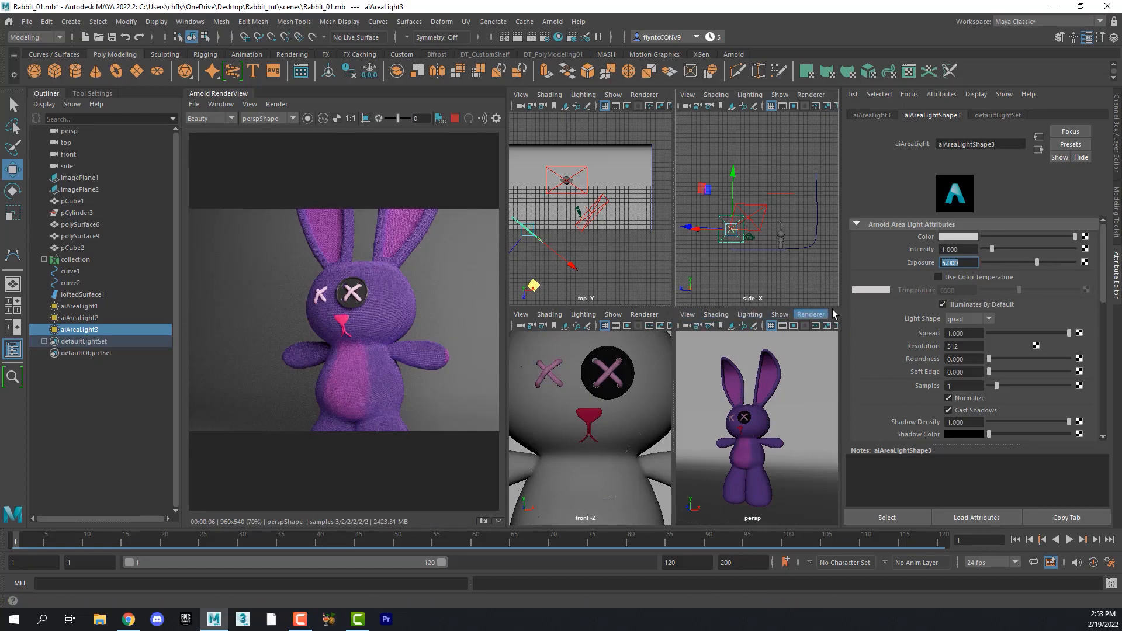
- Turn on the film gate in the perspective view and dolly the camera to frame the whole rabbit
click(793, 328)
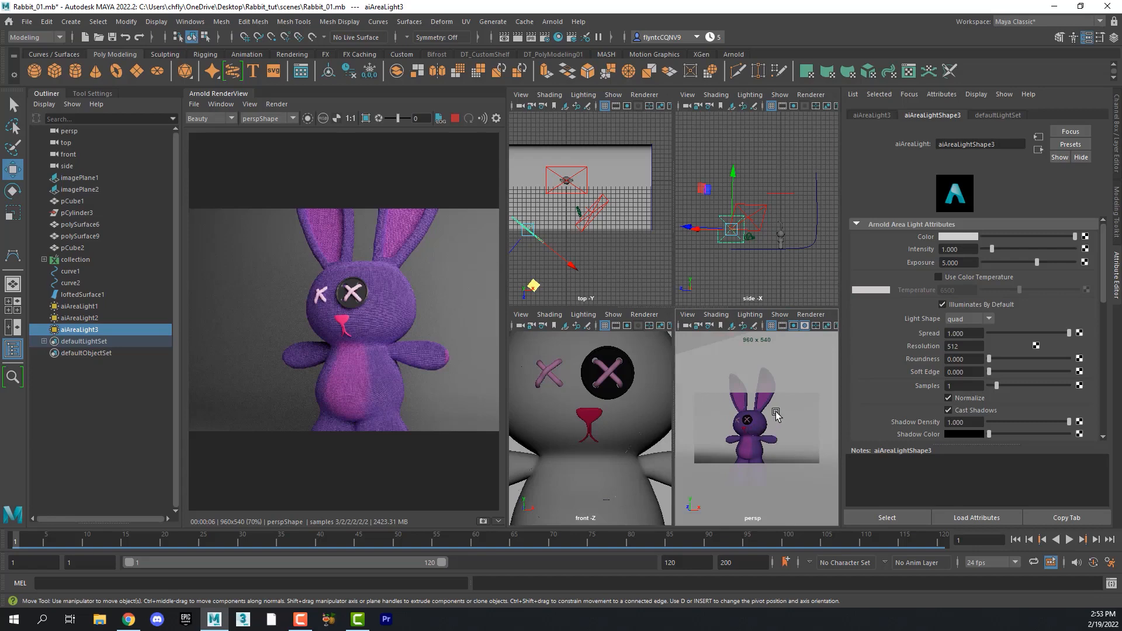
click(746, 415)
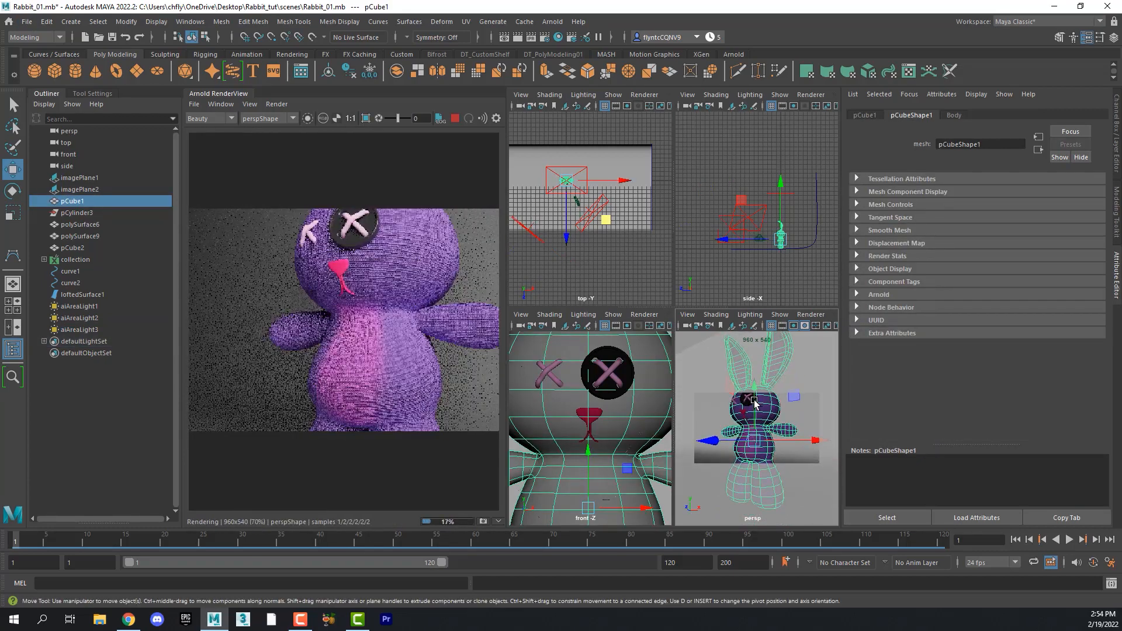
scroll(757, 409, down, 5)
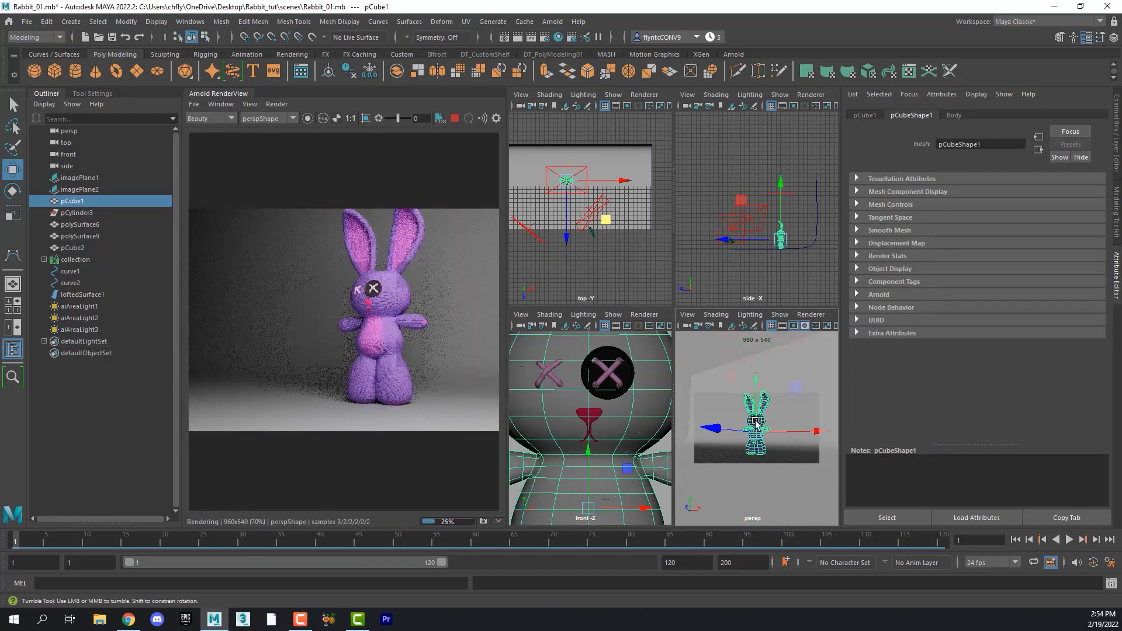
scroll(754, 424, up, 3)
scroll(748, 429, down, 1)
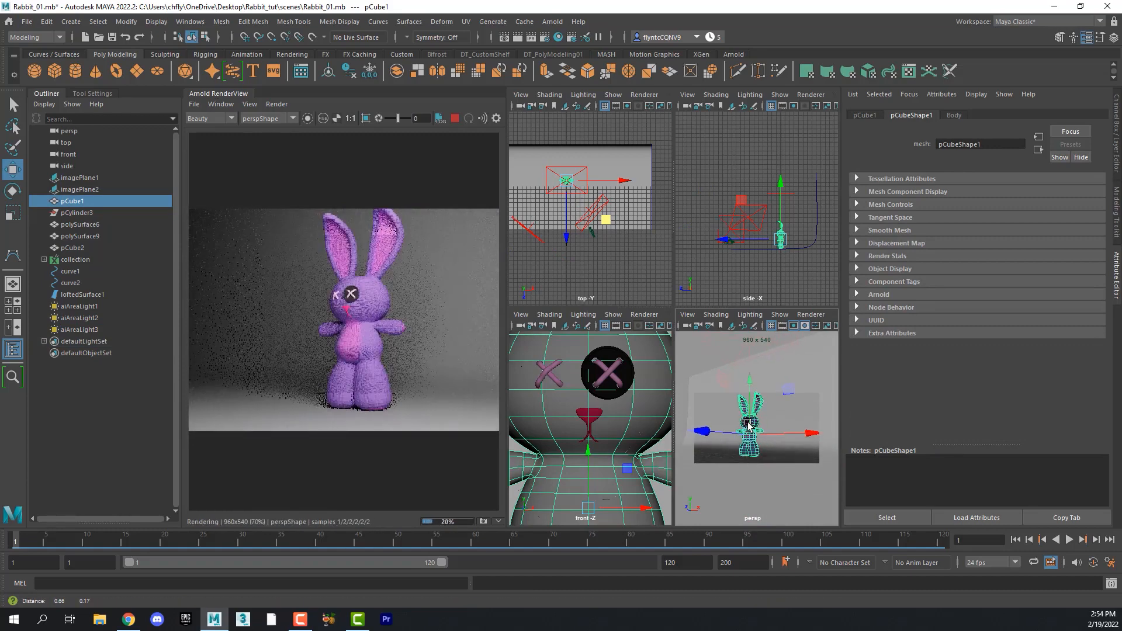
scroll(748, 429, down, 1)
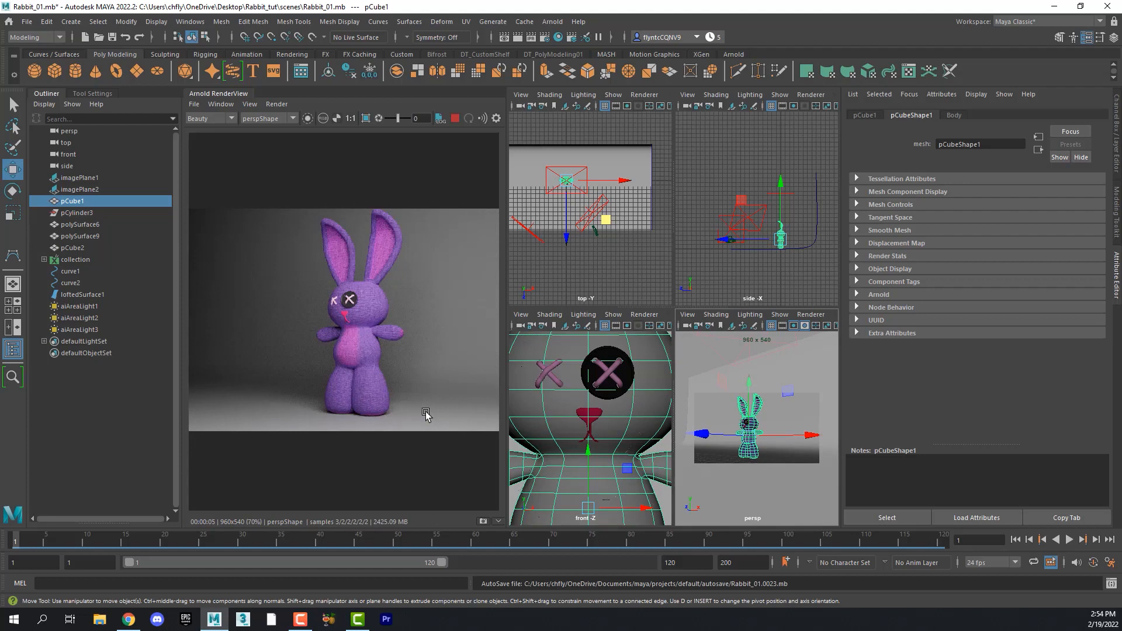
key(alt)
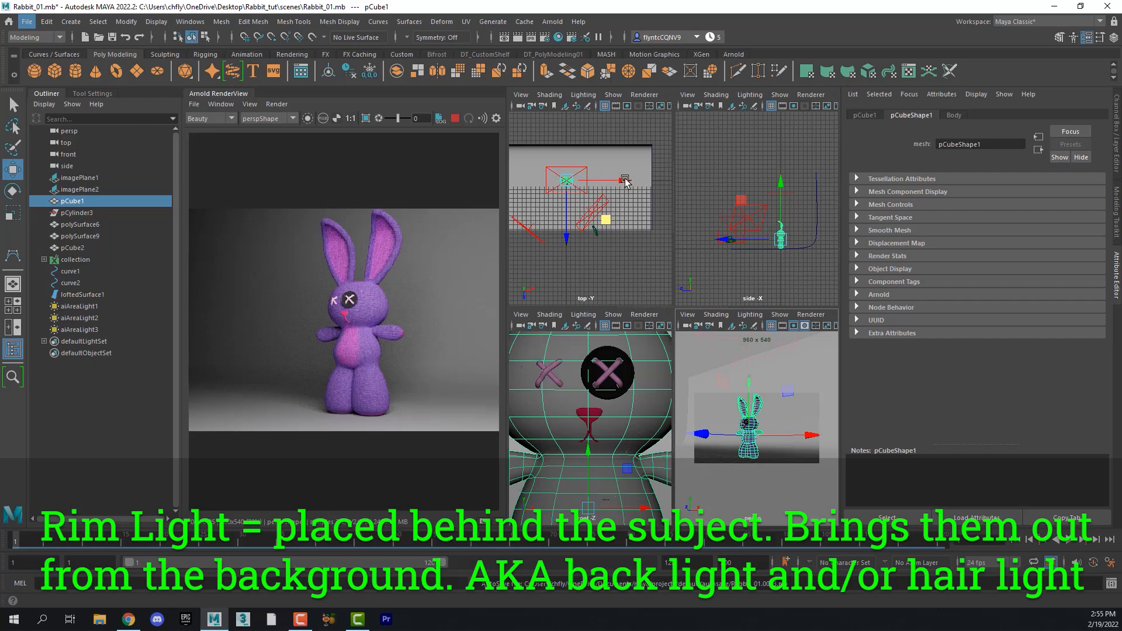
- Clone the first area light and move the copy behind and above the rabbit as a rim light
click(585, 182)
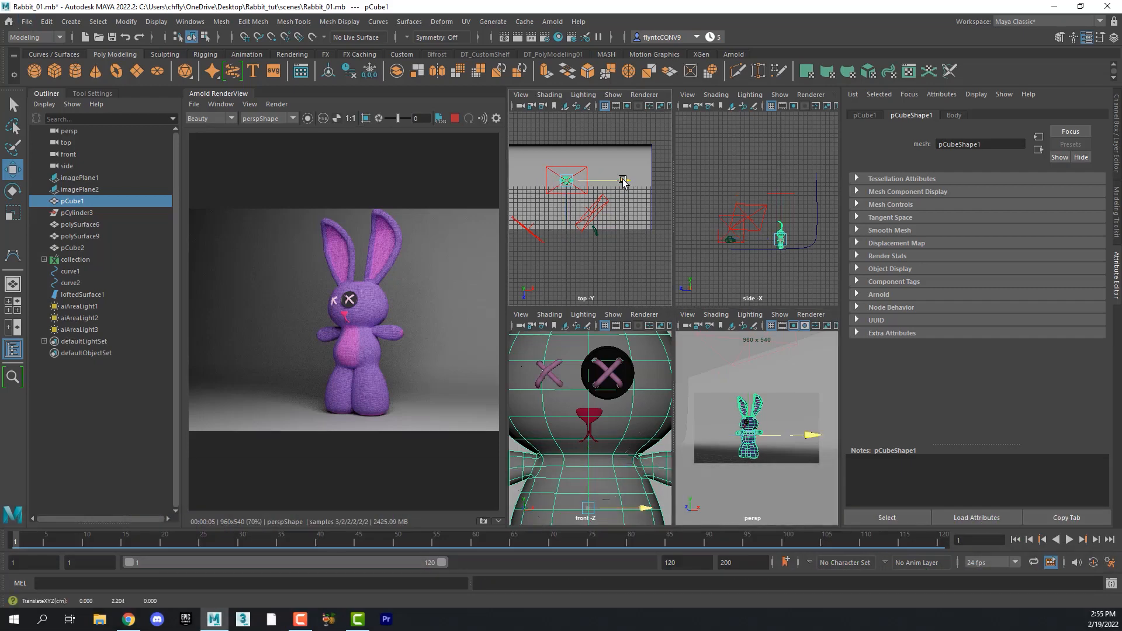
click(576, 193)
shift+drag(624, 178, 661, 180)
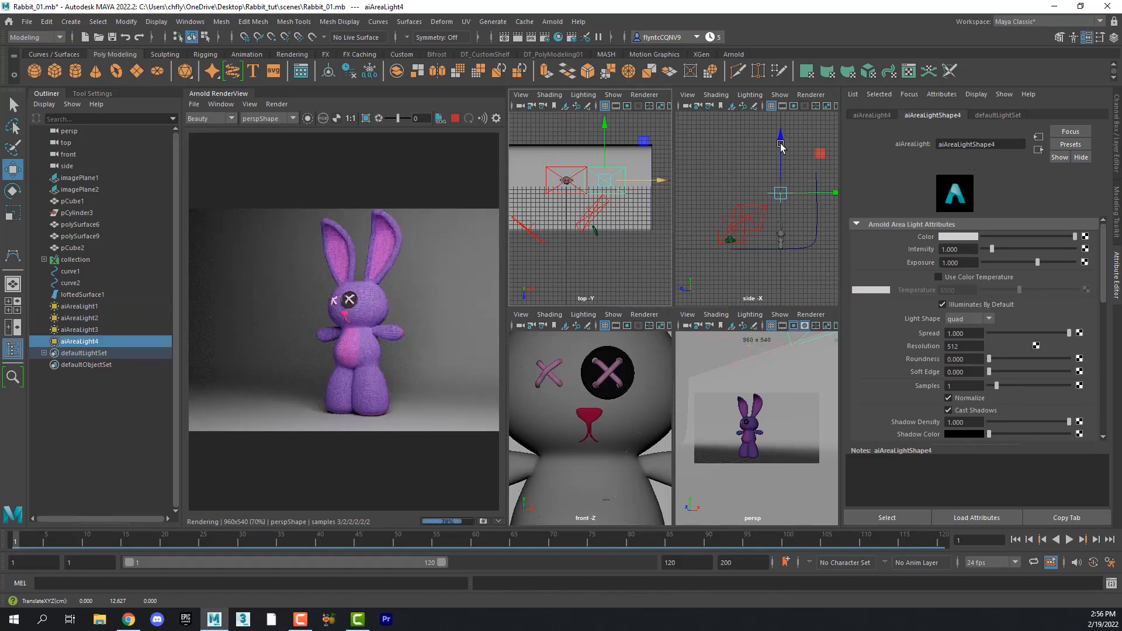
drag(781, 146, 781, 173)
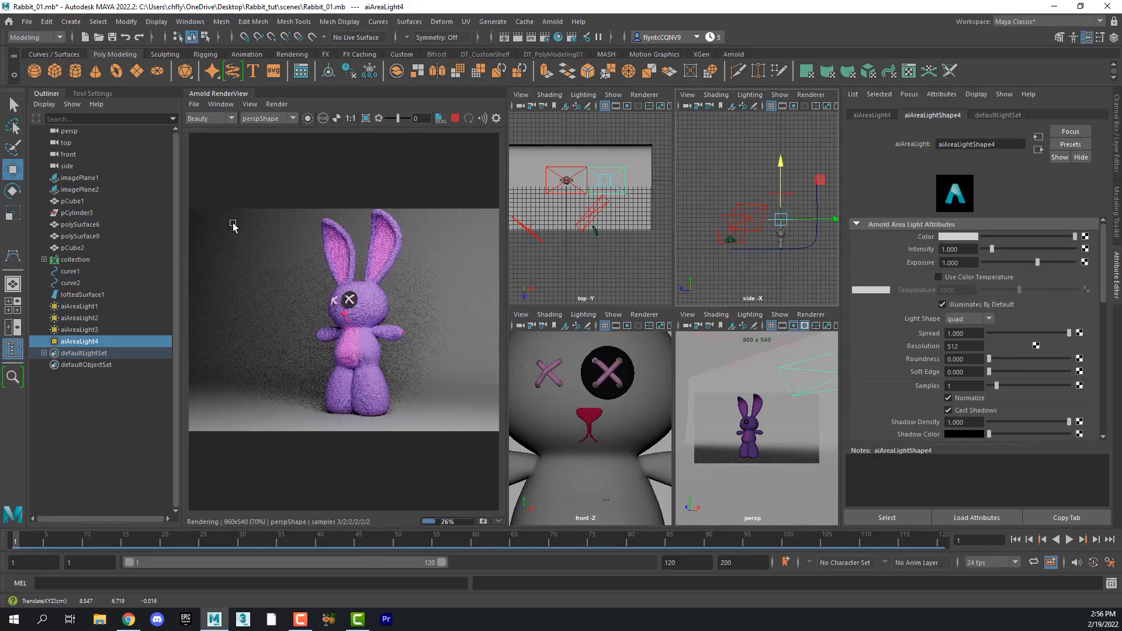
- Rotate the rim light to point down at the rabbit's back and adjust its position
key(e)
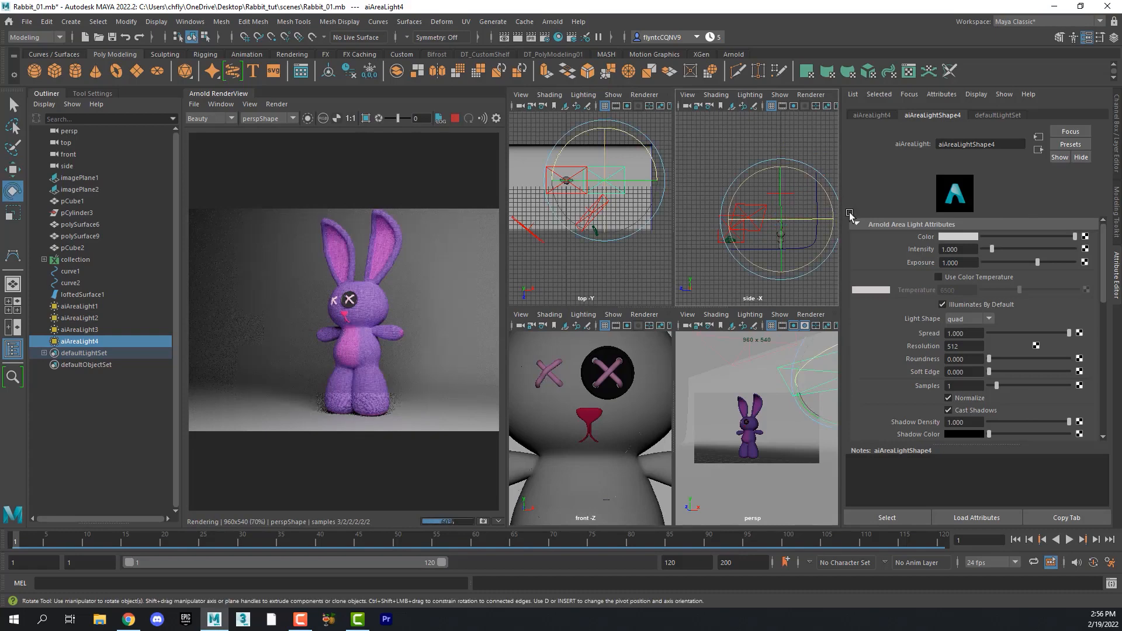
drag(850, 213, 869, 246)
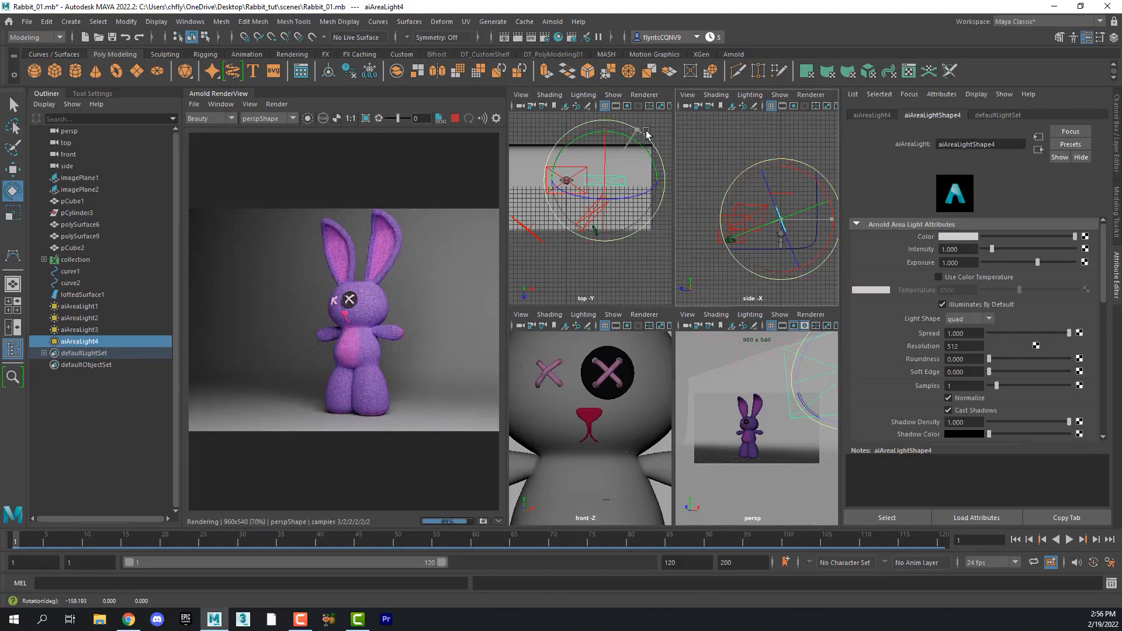
drag(646, 134, 628, 190)
key(w)
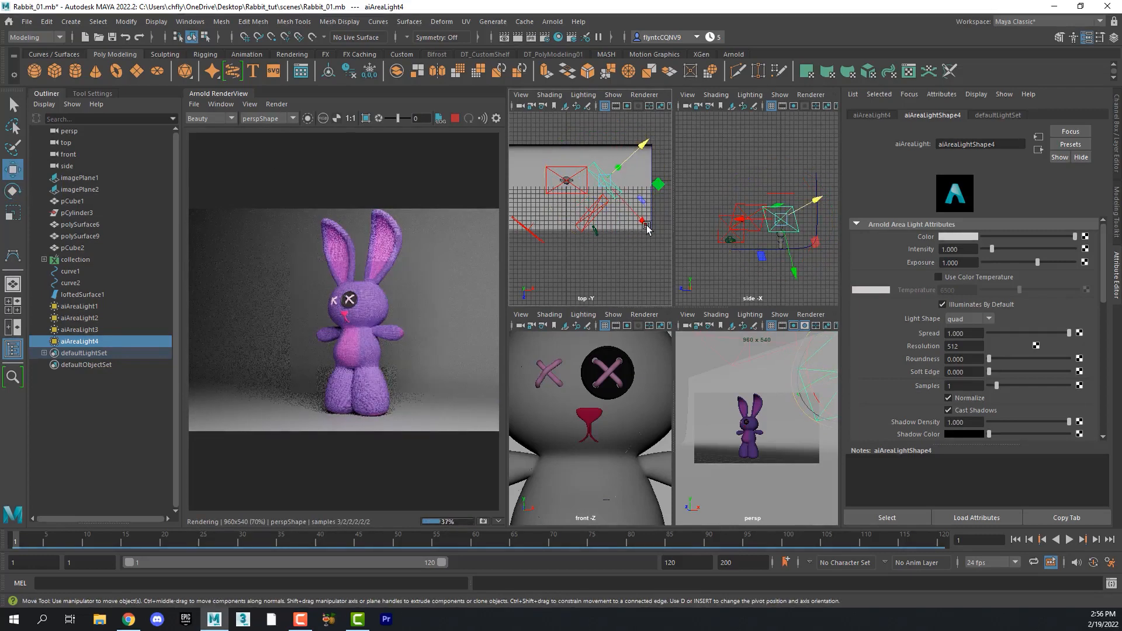
drag(647, 228, 626, 219)
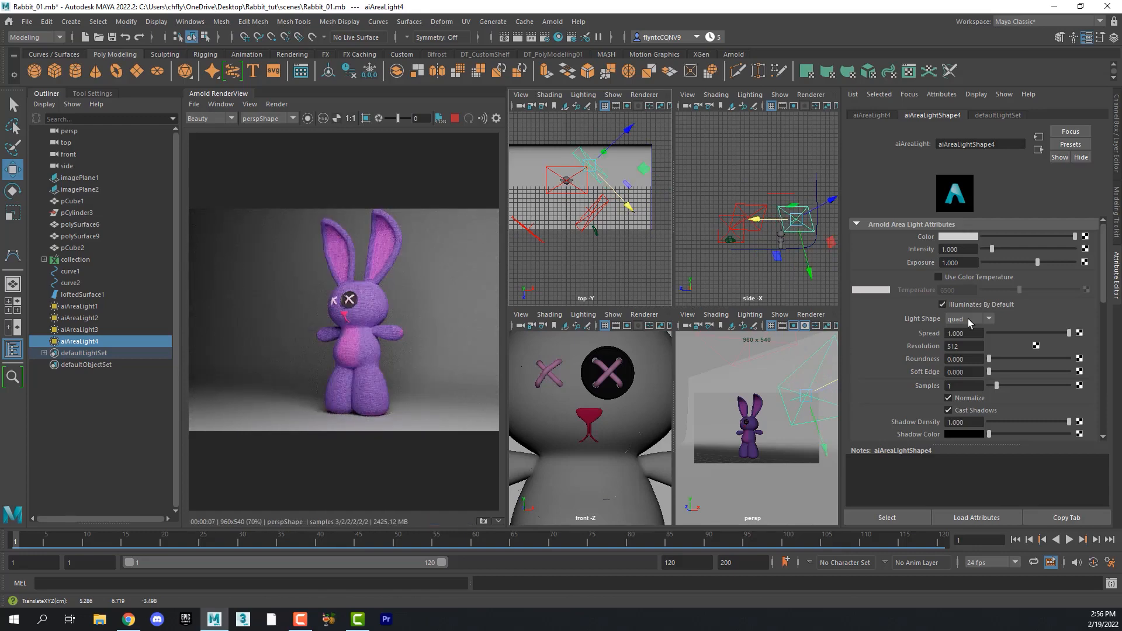
- Set the rim light's exposure to 8
click(958, 263)
text(5)
key(Return)
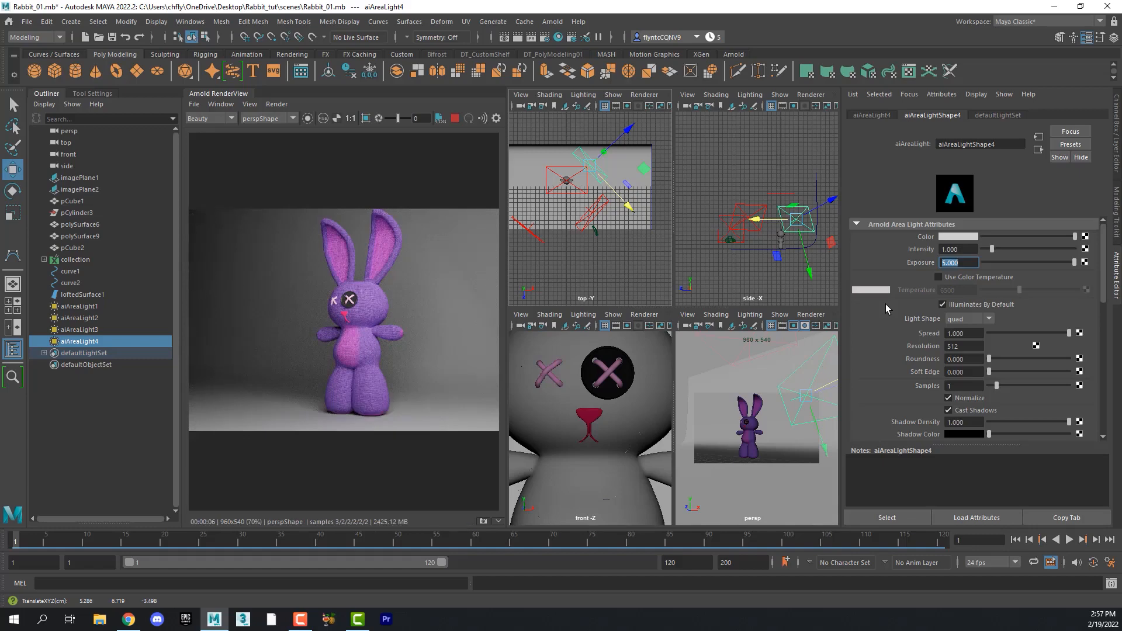
text(10)
key(Return)
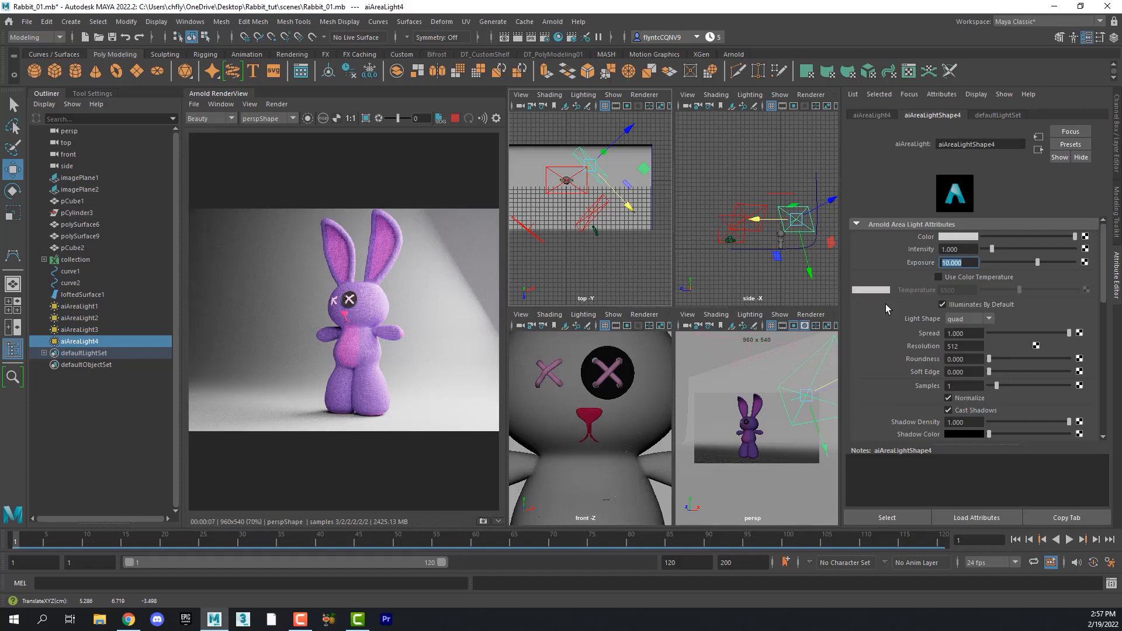
text(8)
key(Return)
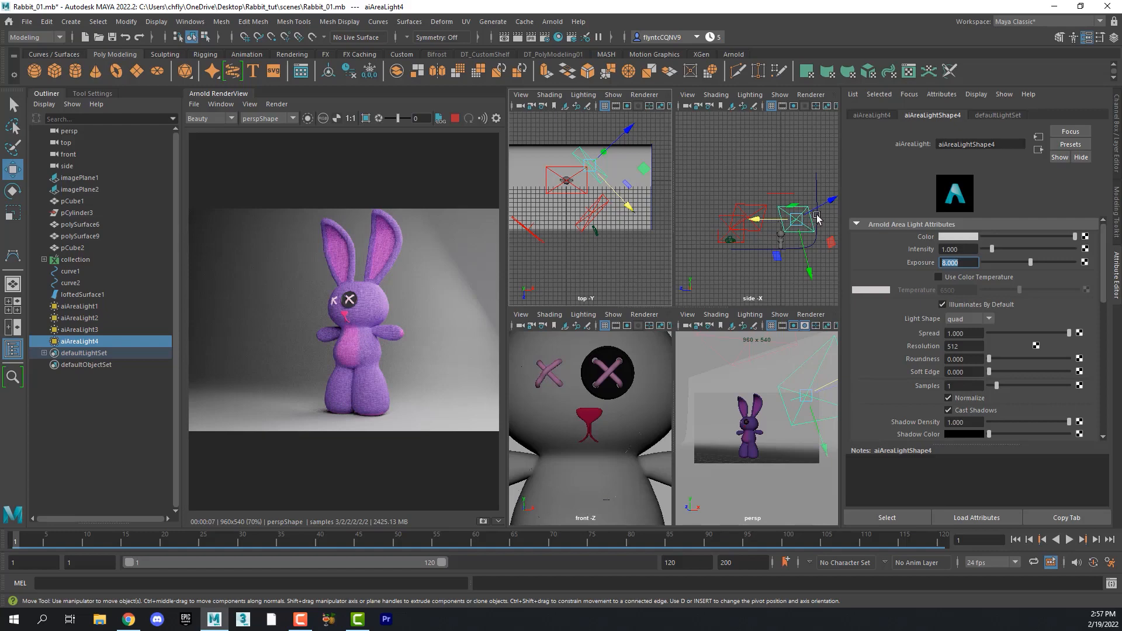
- Reselect the rim light and shift it slightly further back in the top view
click(615, 130)
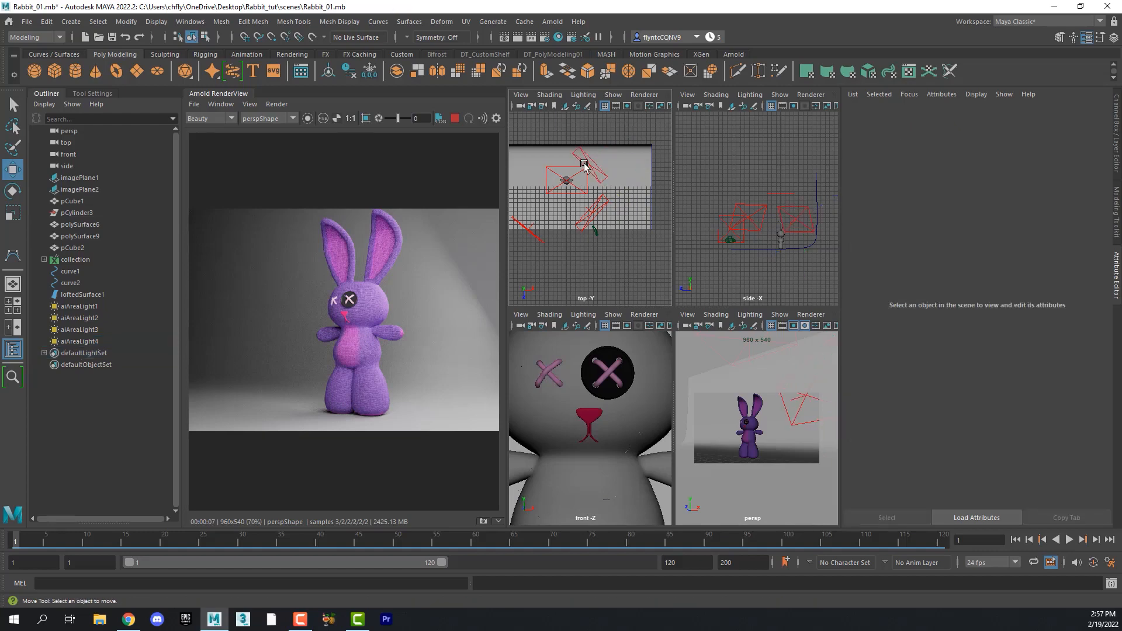
click(584, 161)
drag(627, 134, 640, 129)
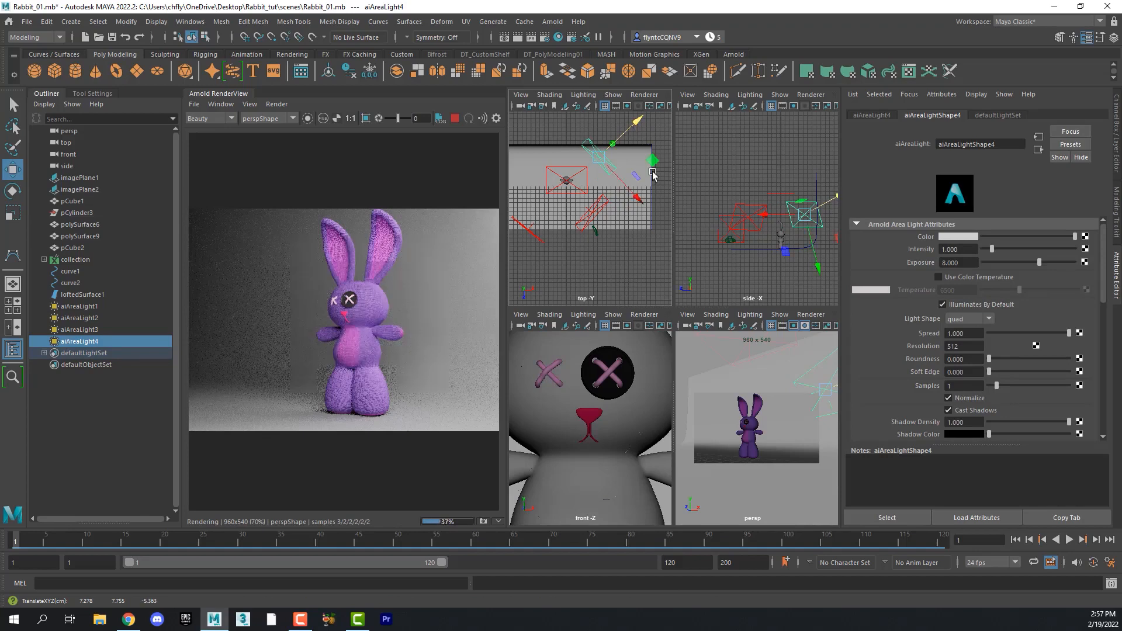
- Set the rim light's exposure to 9
drag(971, 262, 908, 260)
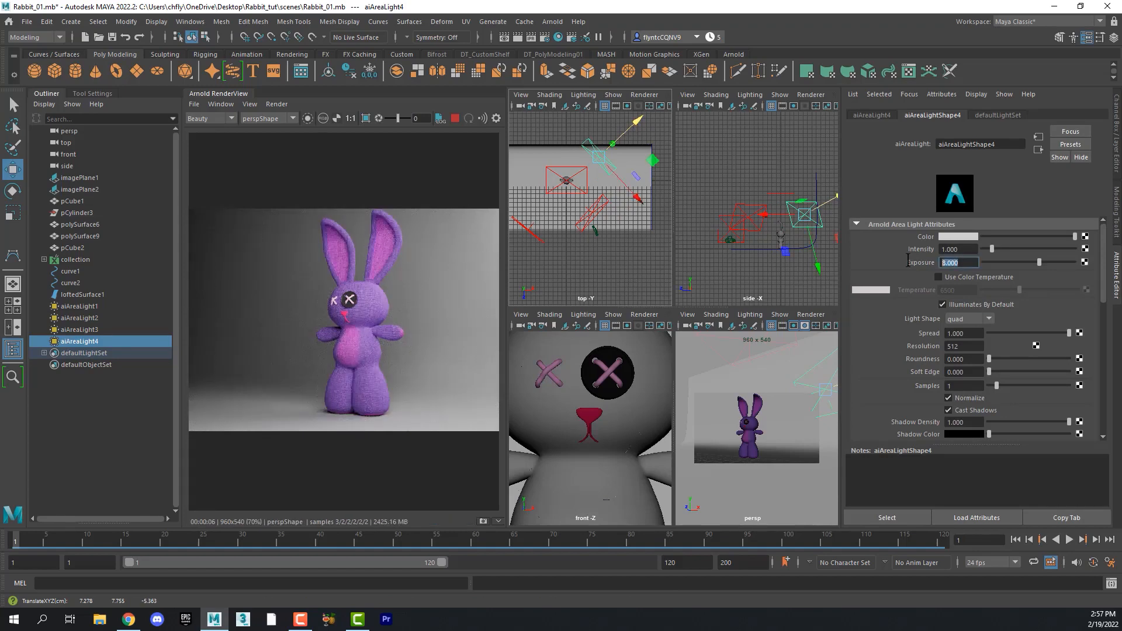
text(10)
key(Return)
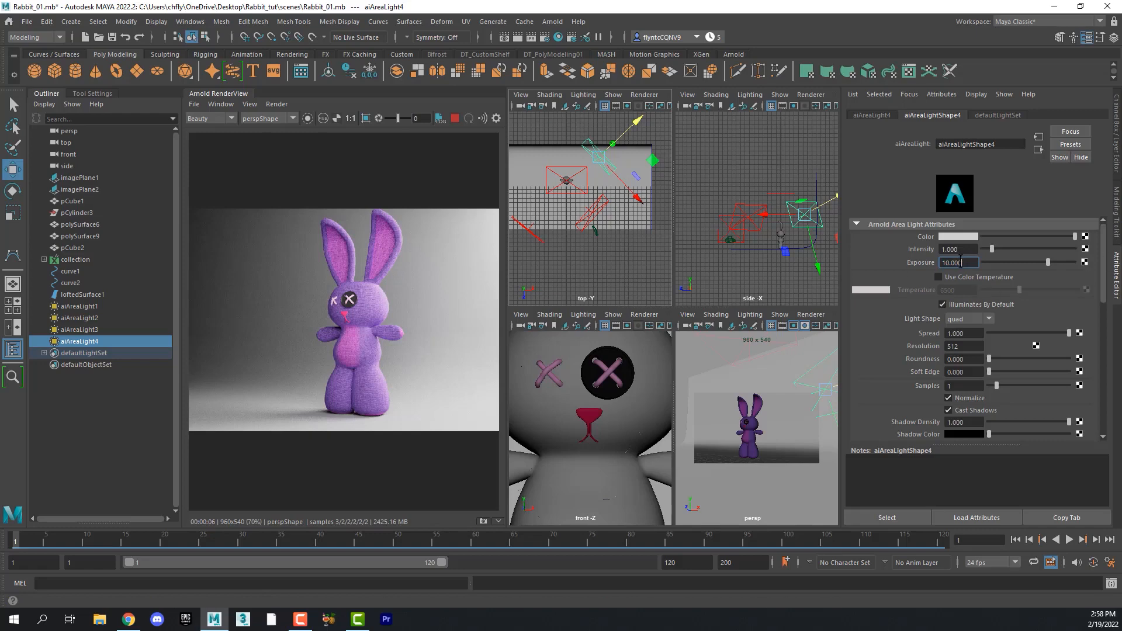
drag(961, 262, 885, 264)
text(9)
key(Return)
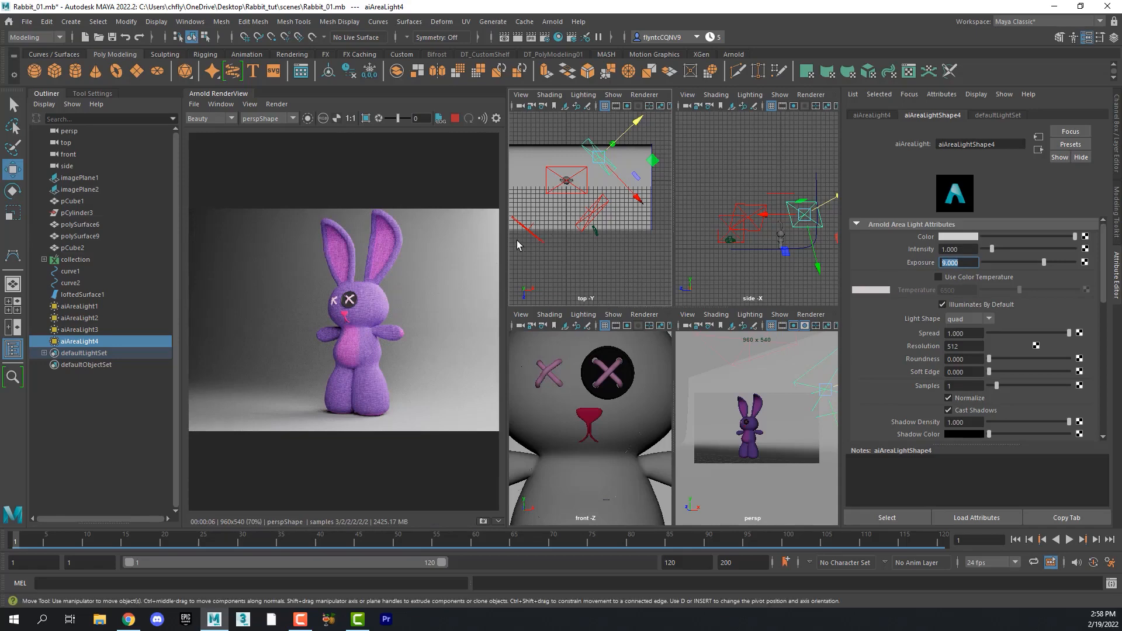
- Select each area light in turn to review its exposure settings
click(530, 159)
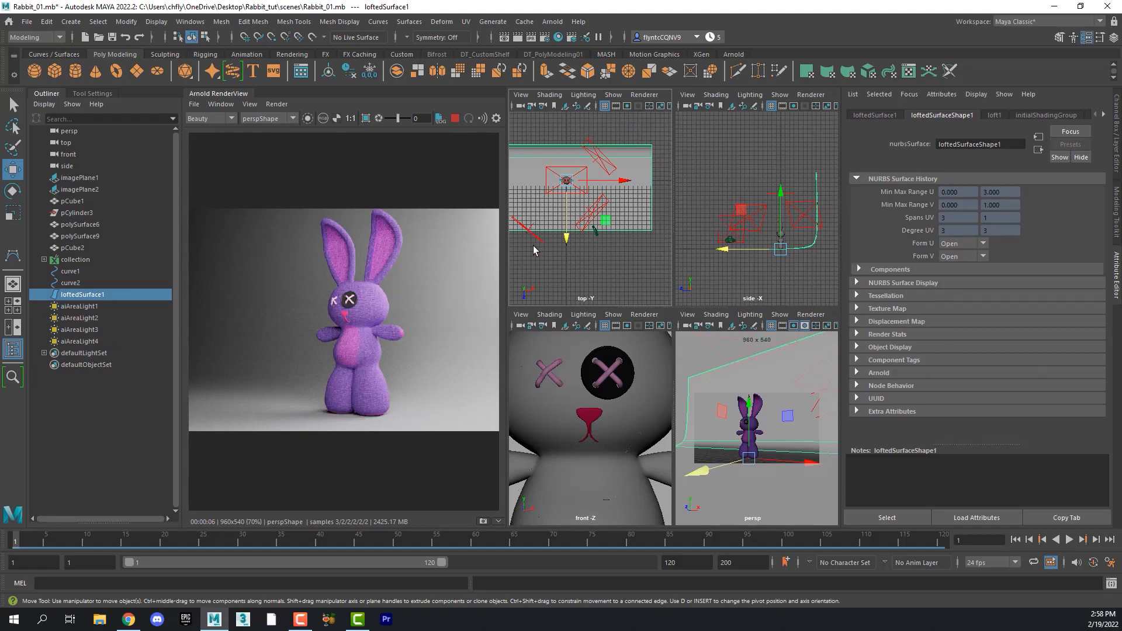
click(594, 220)
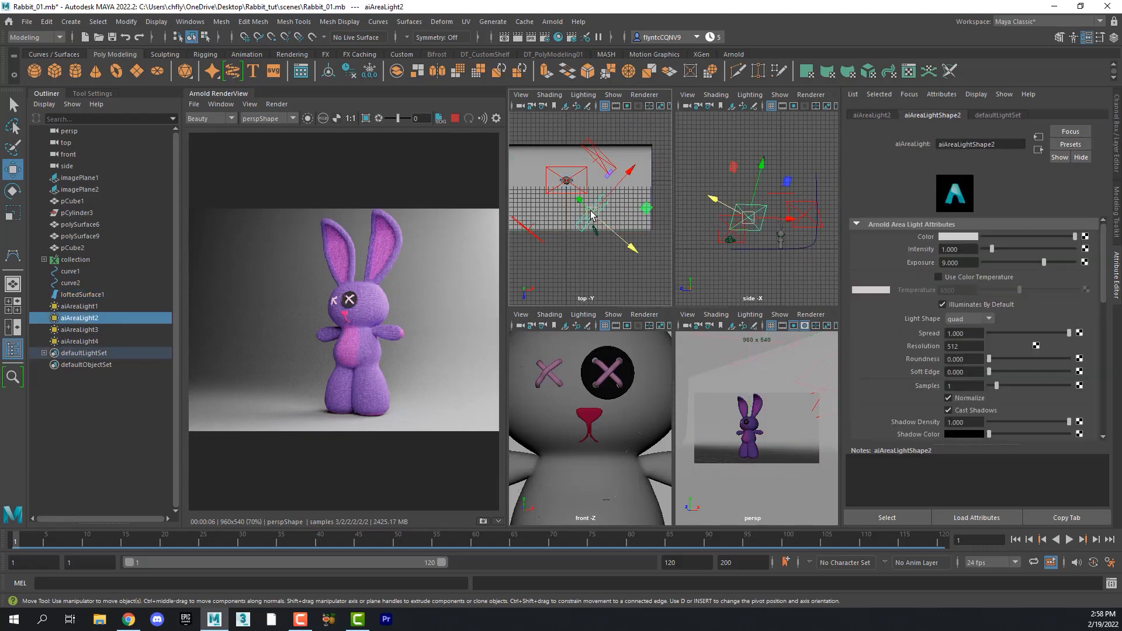
click(530, 233)
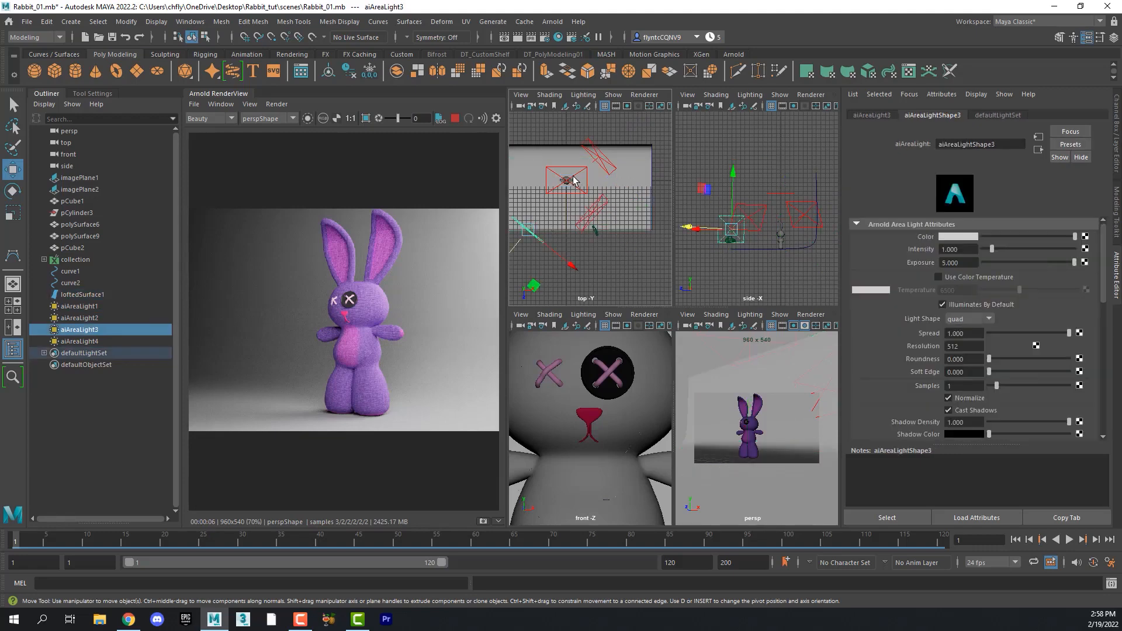
click(606, 162)
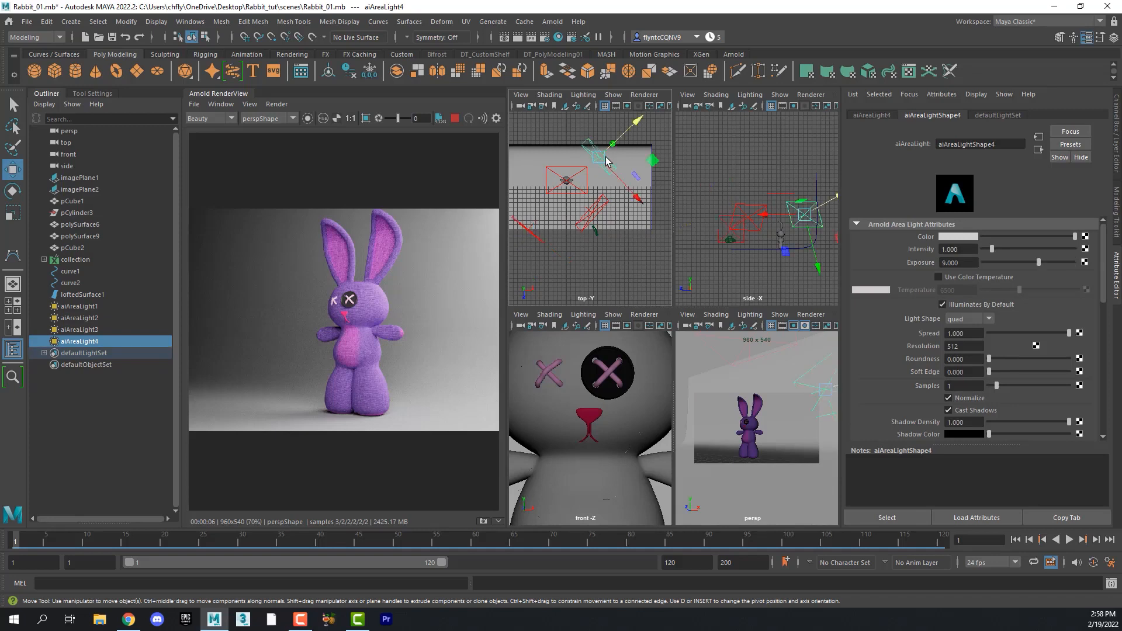
click(577, 191)
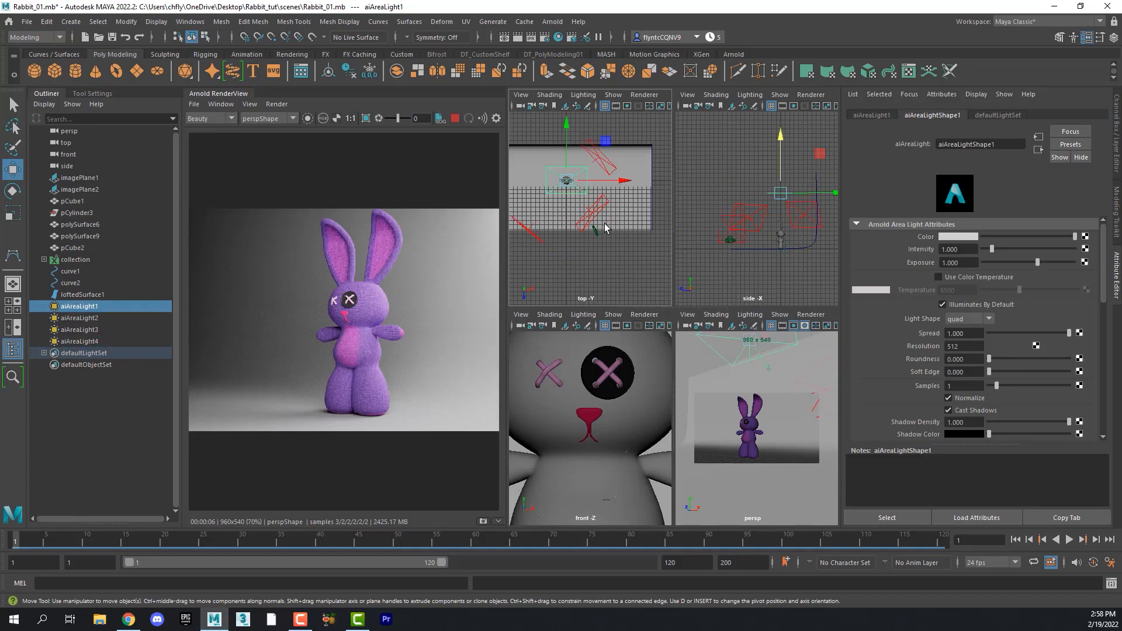